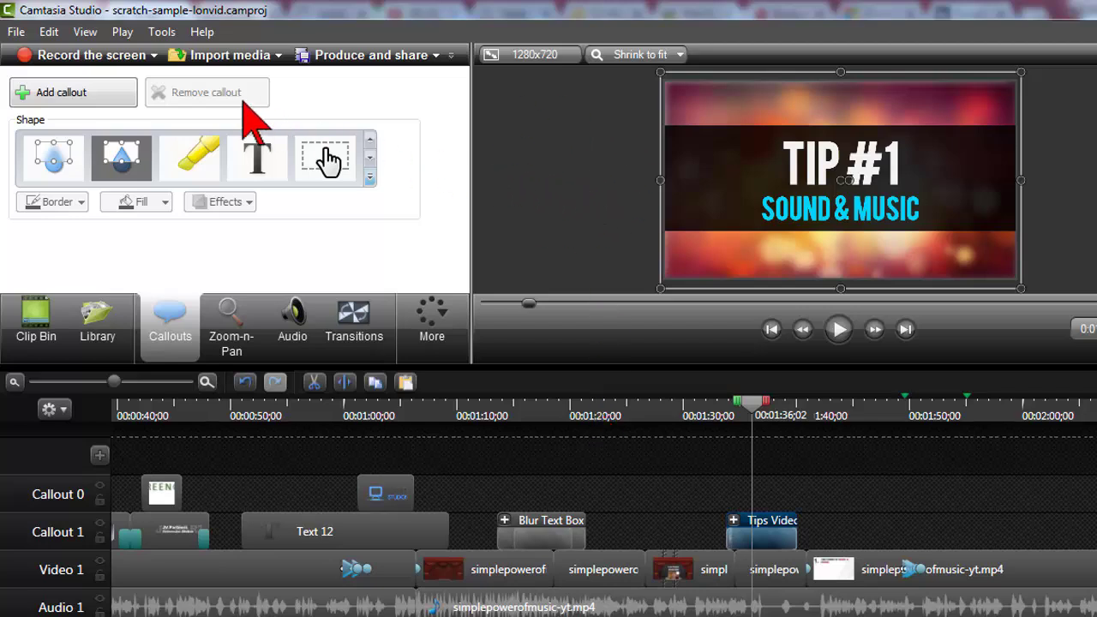
- Launch the Production Wizard and expand its presets, from MP4-only to MP4 with Smart Player at 480p–1080p
click(435, 56)
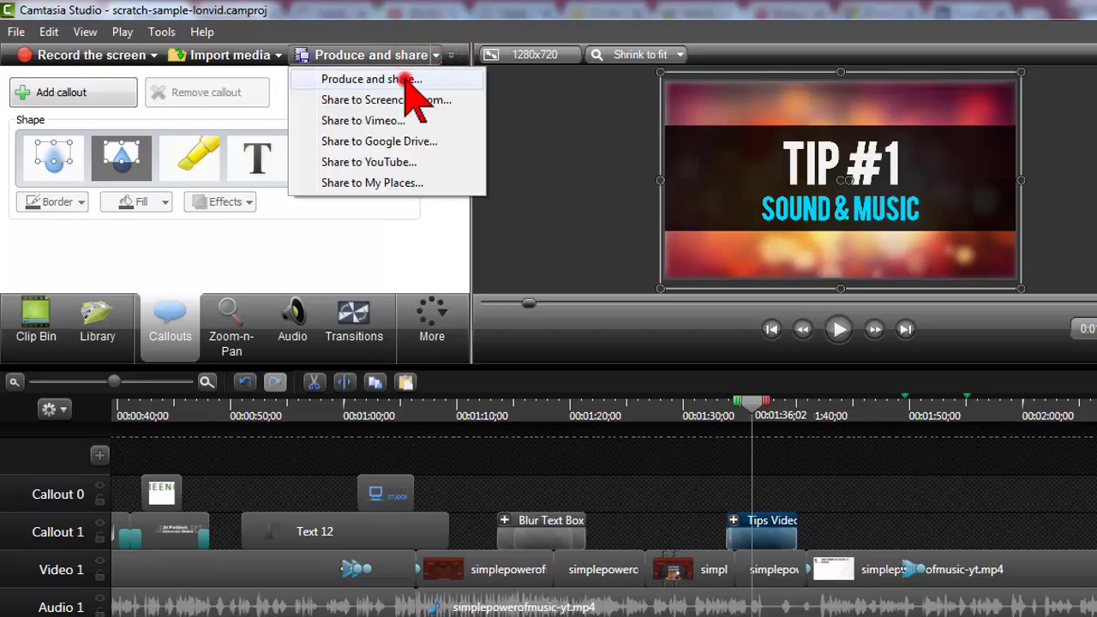
click(405, 80)
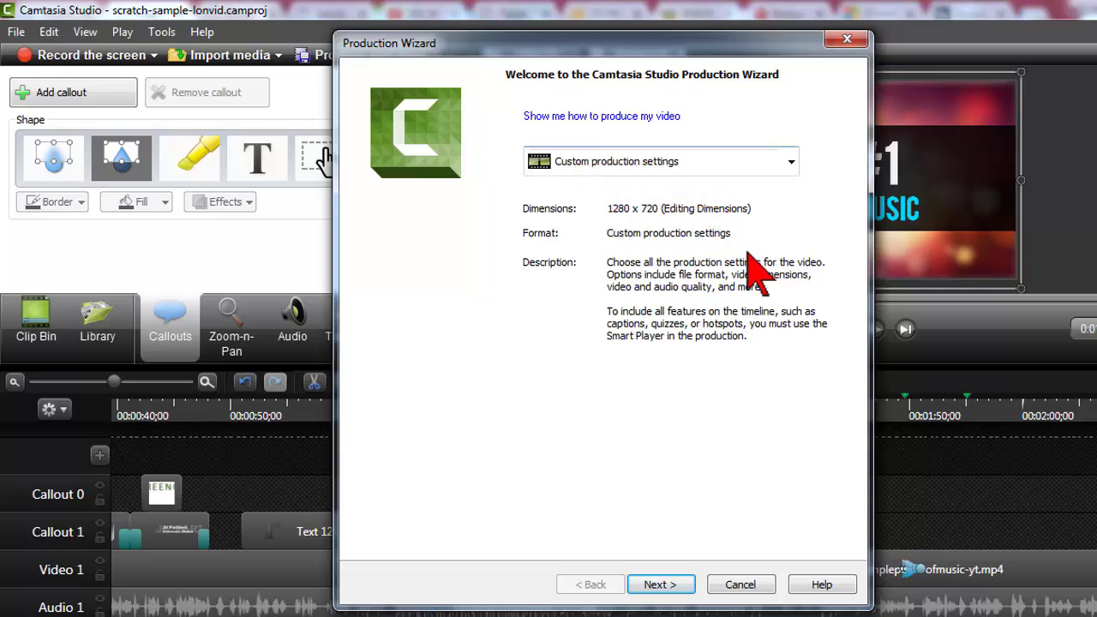
click(792, 162)
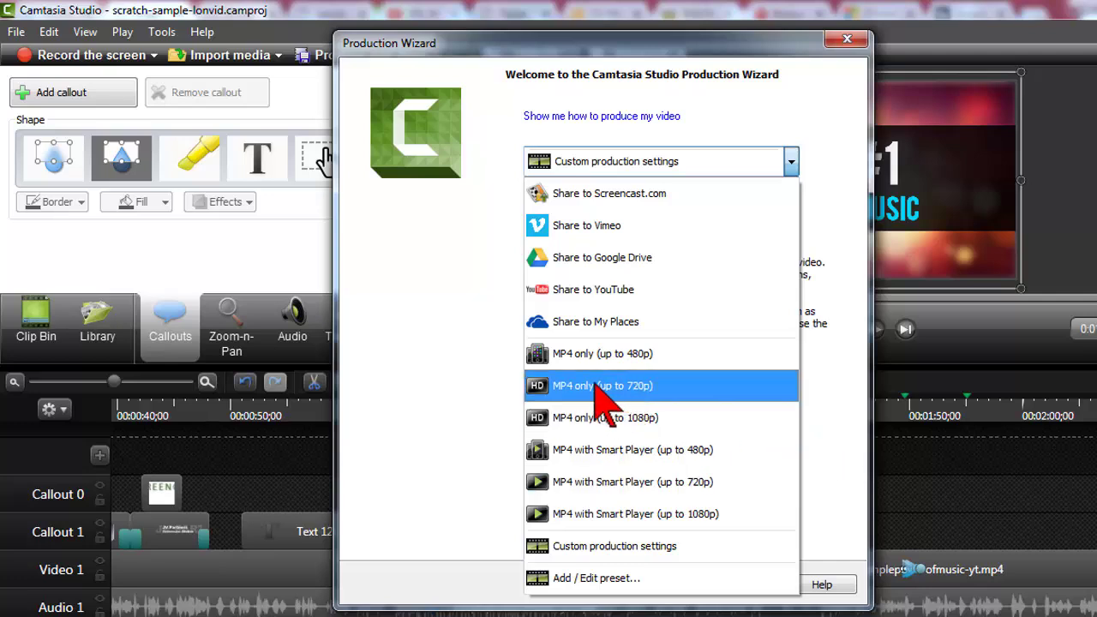
- Dismiss the preset list and cancel the wizard, returning to the TIP #1 Sound & Music project
click(839, 485)
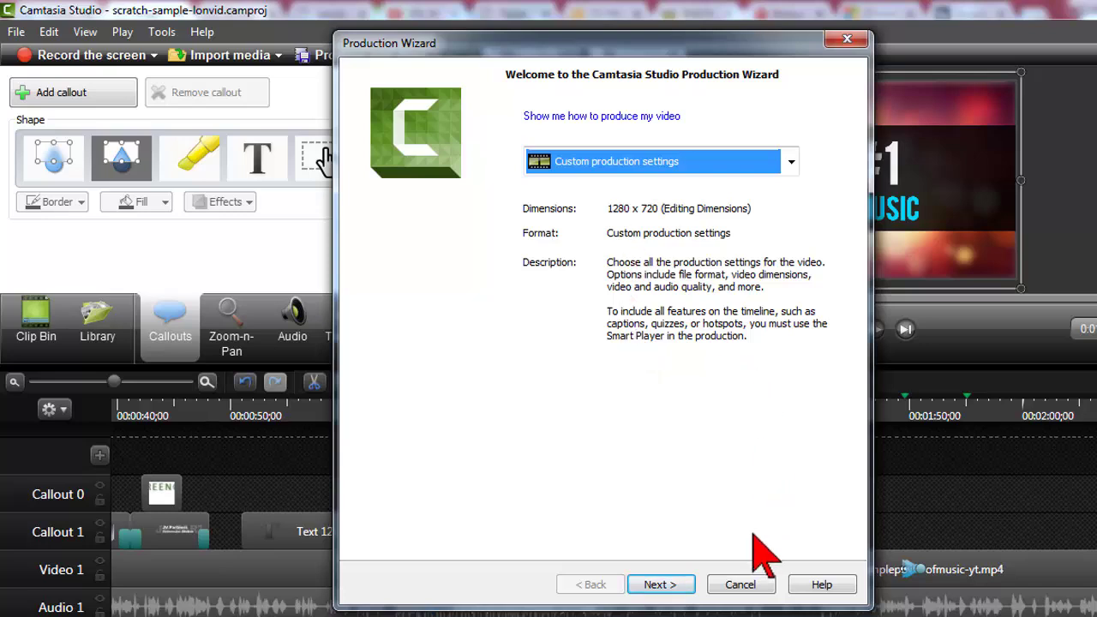
click(755, 586)
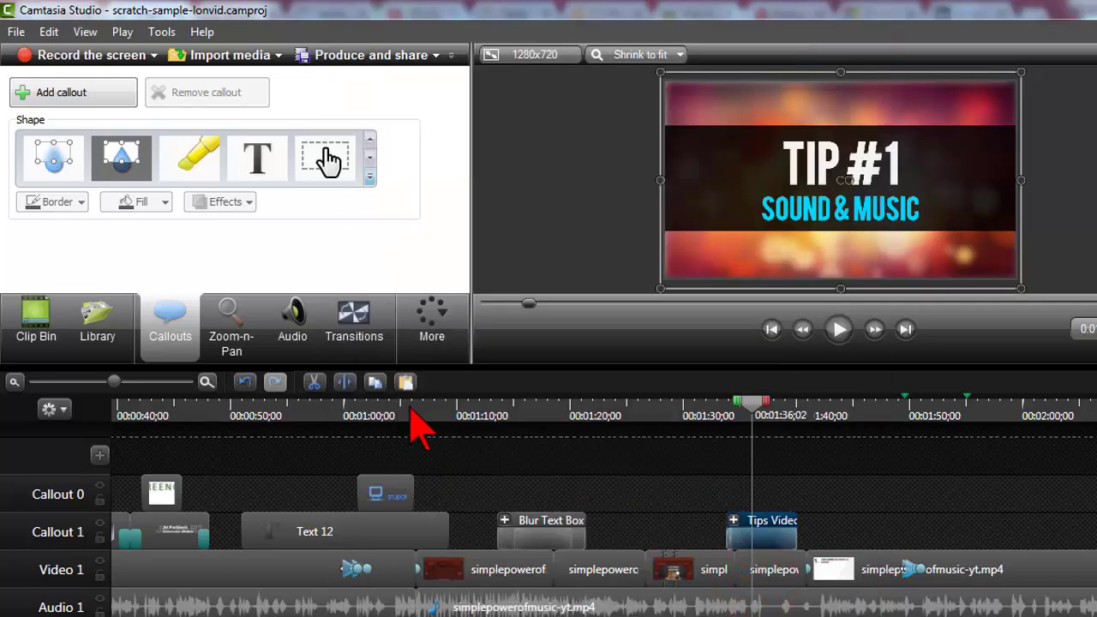
- Open the TOC Test 1 CS8 project and preview its TOPIC 1–4 and CLICK ME buttons
click(14, 34)
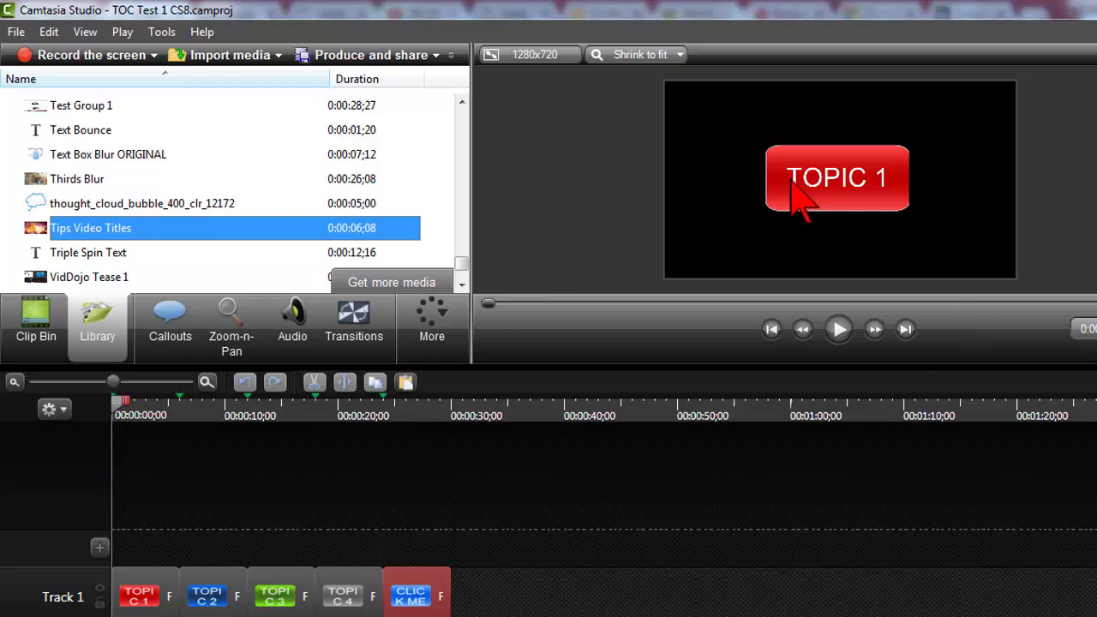
click(157, 597)
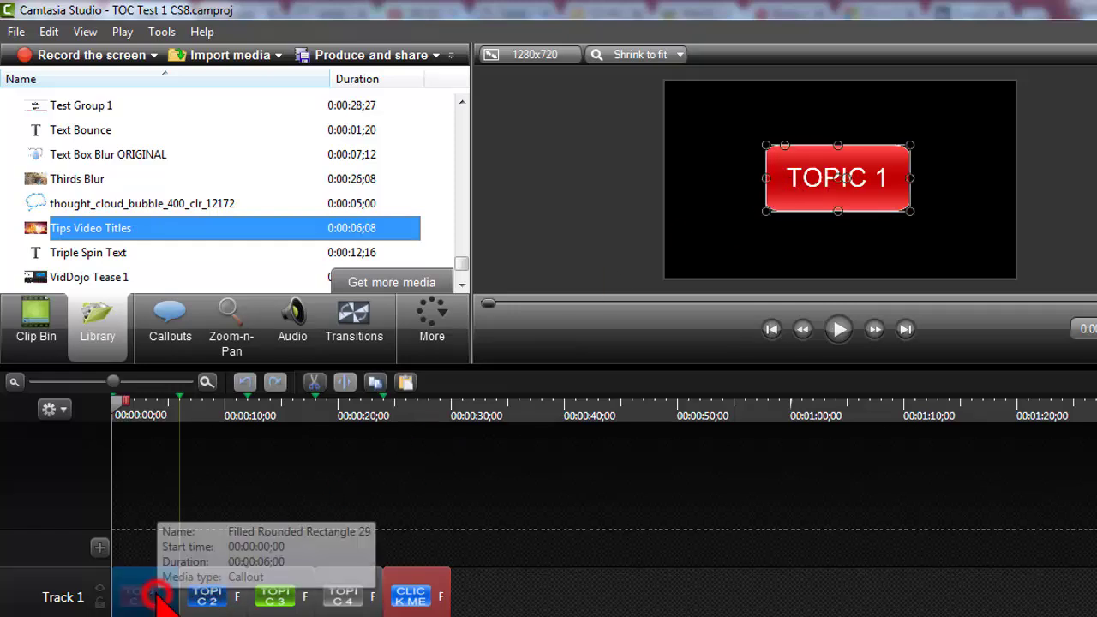
click(216, 405)
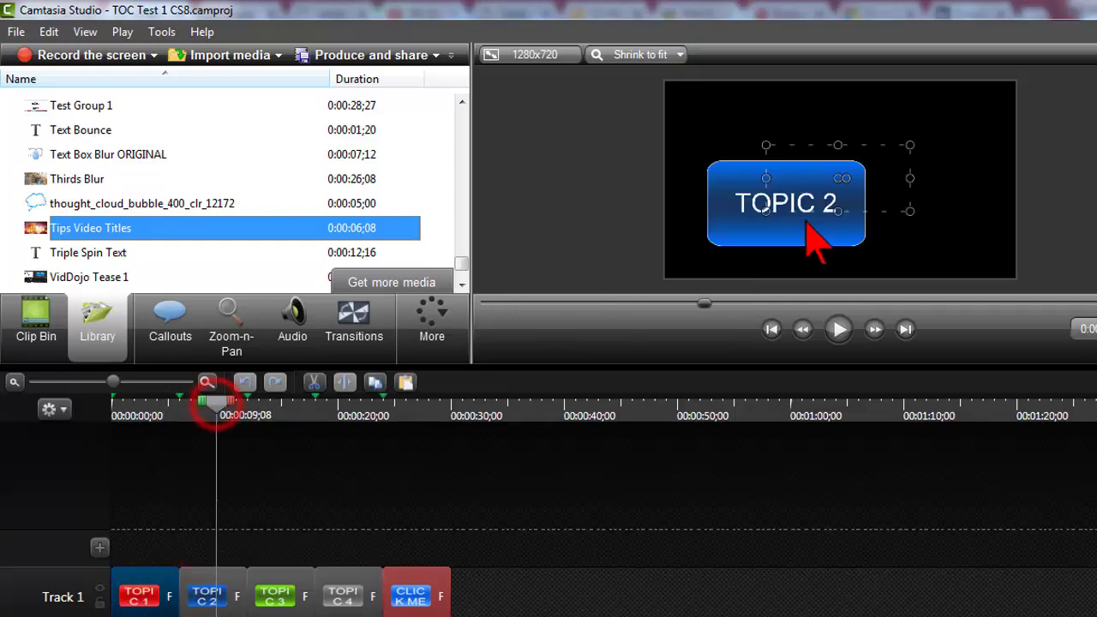
click(289, 410)
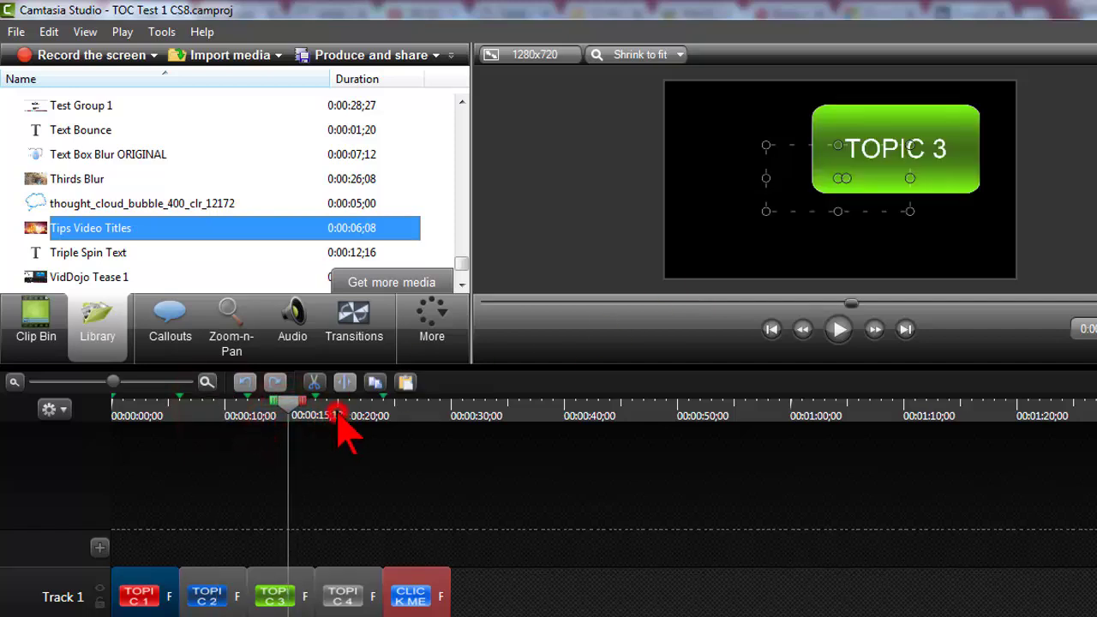
click(339, 412)
click(415, 411)
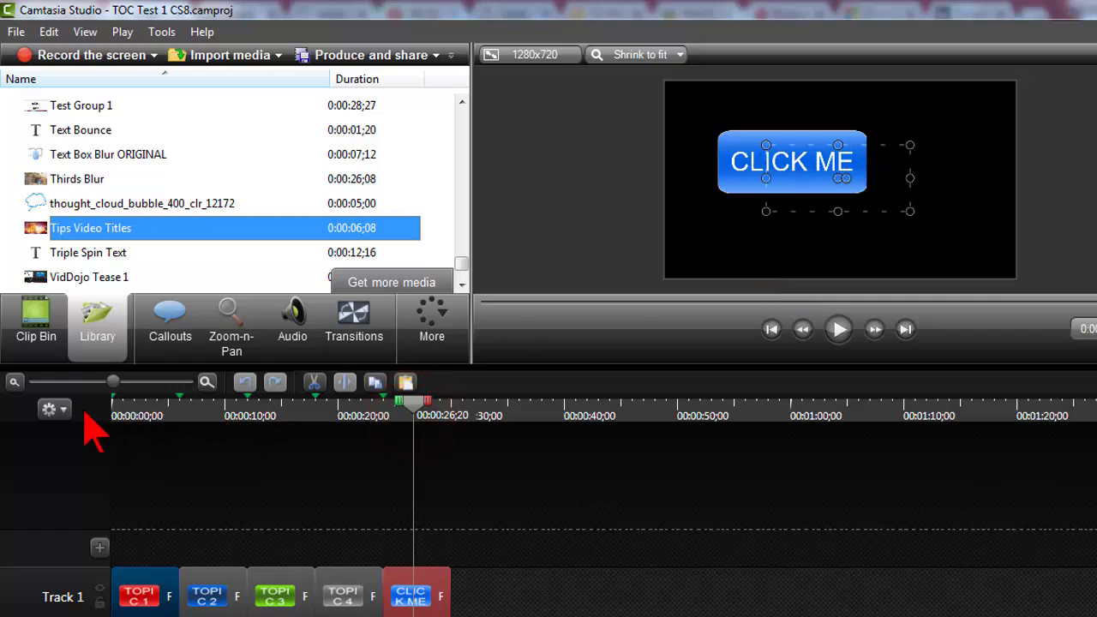
click(50, 410)
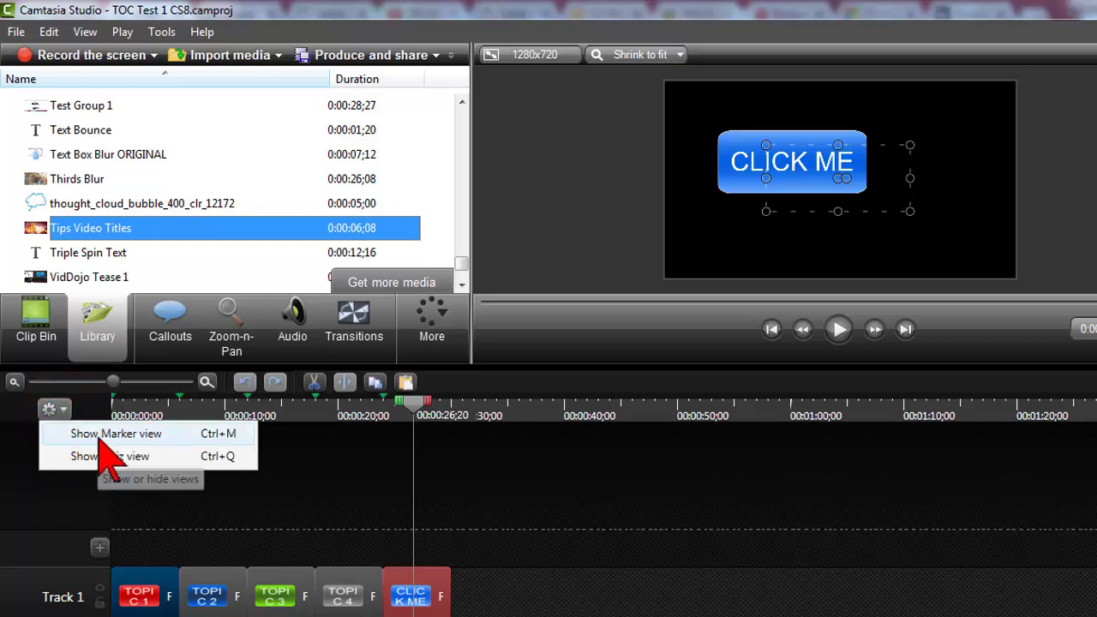
- Turn on marker view and preview TOPIC 1 at 0:00:02;15 and TOPIC 2 at 0:00:08;05
click(229, 435)
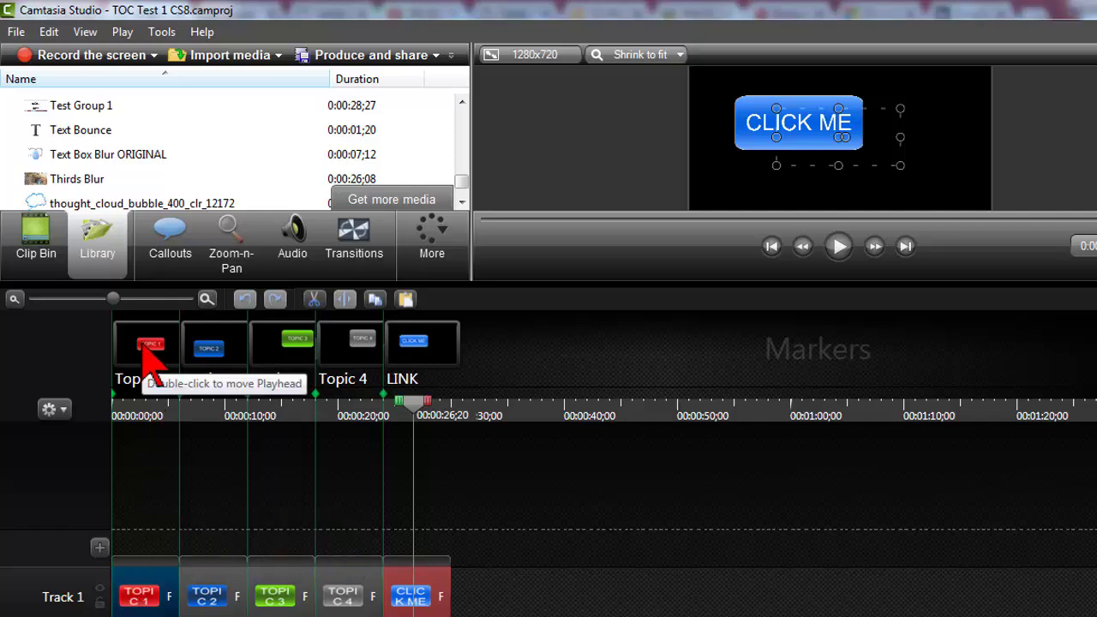
click(142, 410)
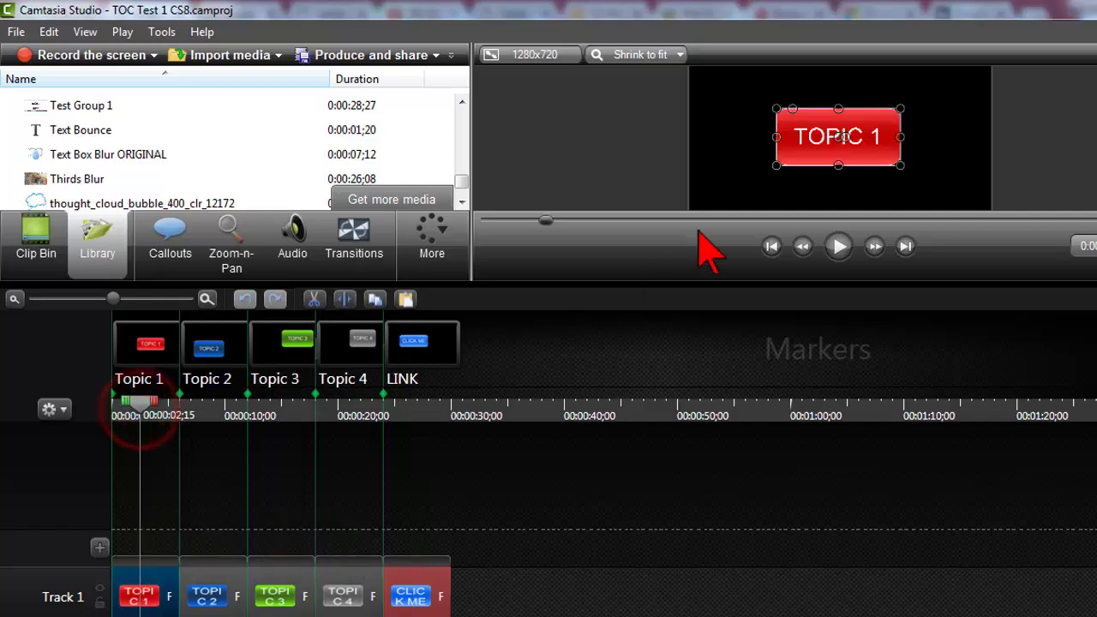
click(203, 410)
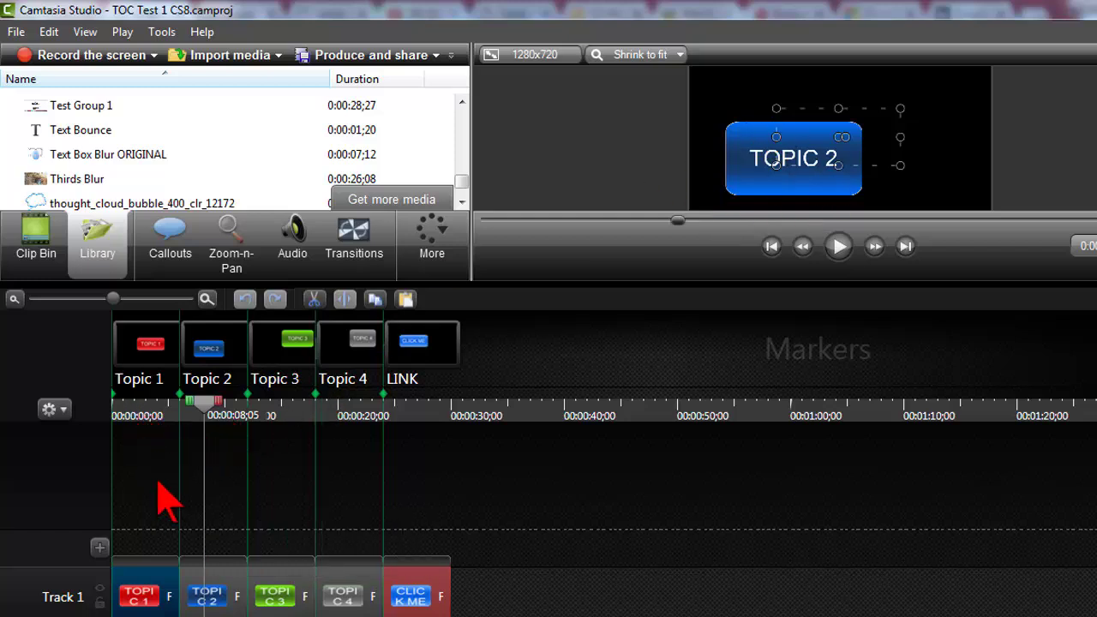
mouse_move(156, 595)
mouse_down()
mouse_move(192, 360)
mouse_move(150, 360)
mouse_up()
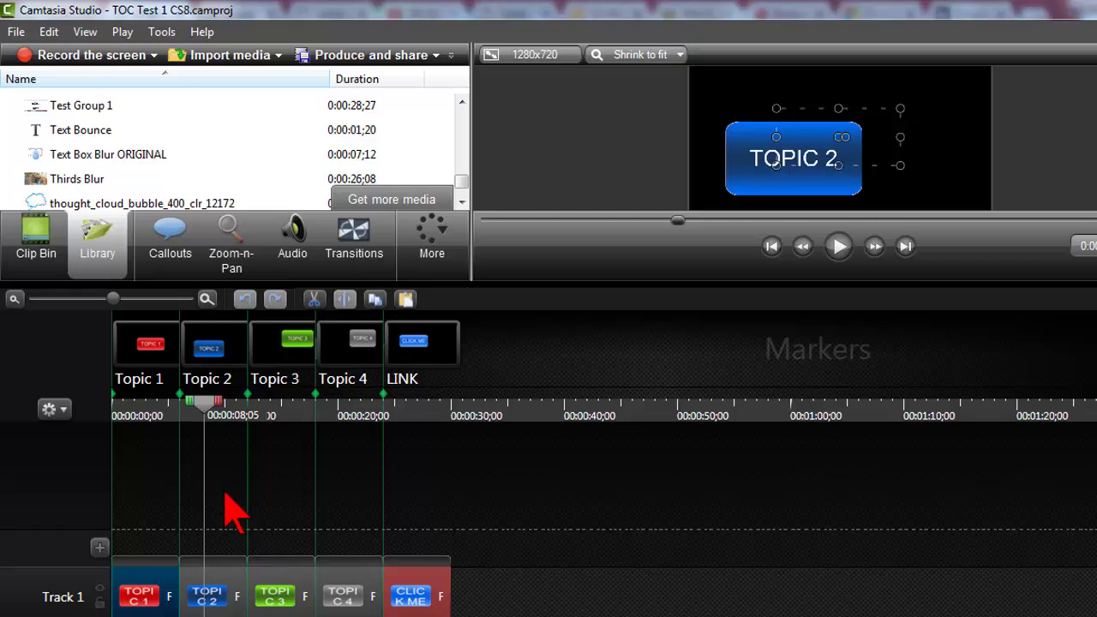
- Select the Topic 1, 2 and 3 markers, then jump the playhead to the LINK marker
click(146, 337)
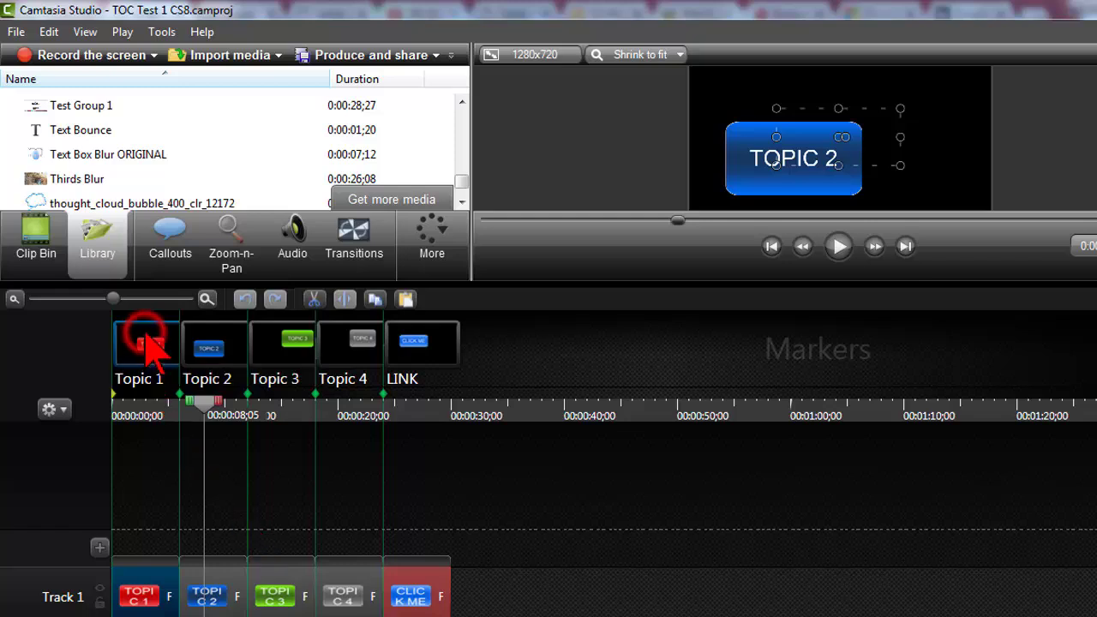
click(213, 352)
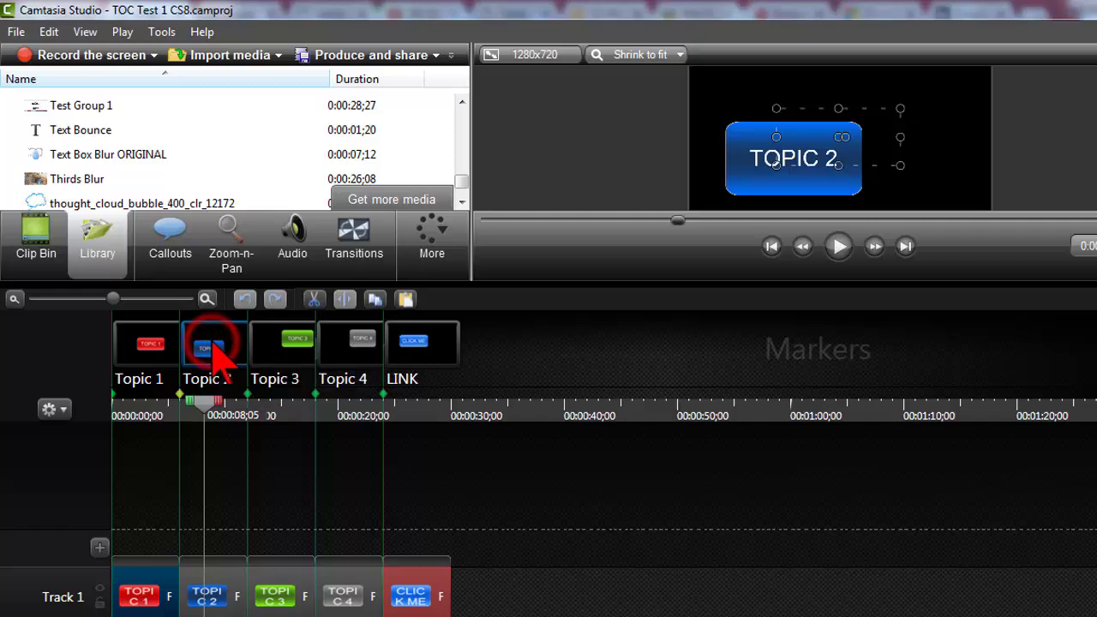
click(278, 336)
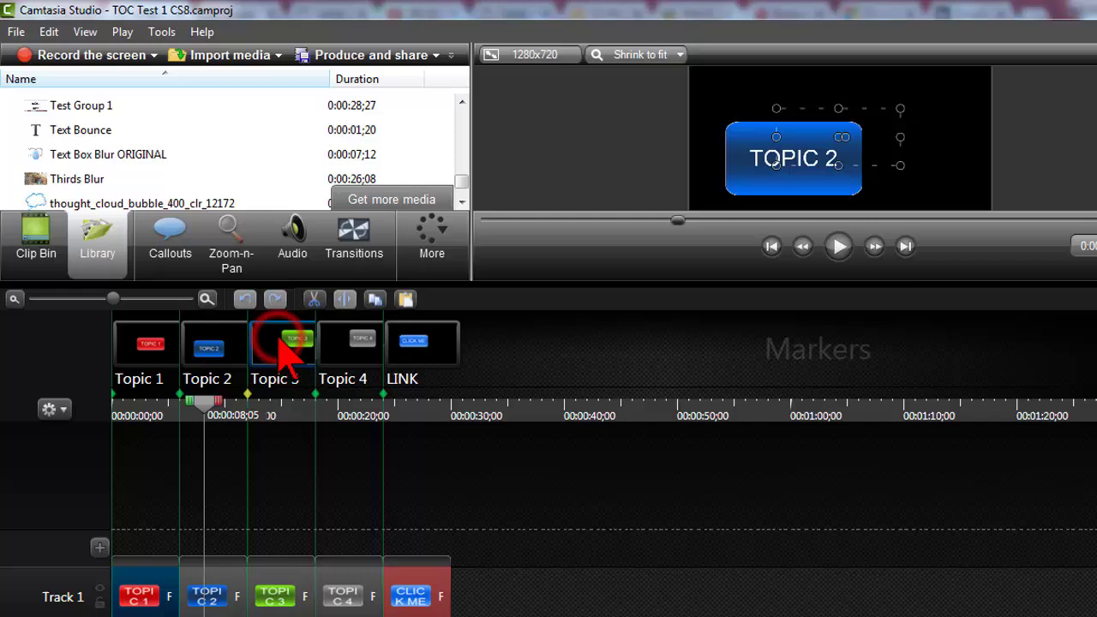
double_click(423, 347)
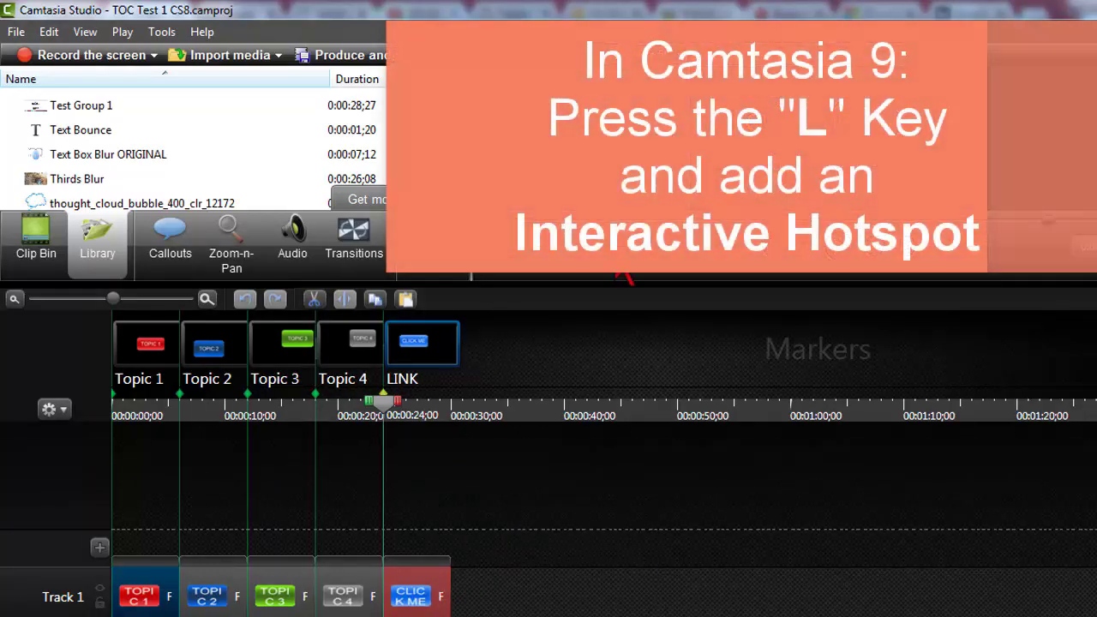
- Select the CLICK ME clip and scroll to its callout properties
click(422, 592)
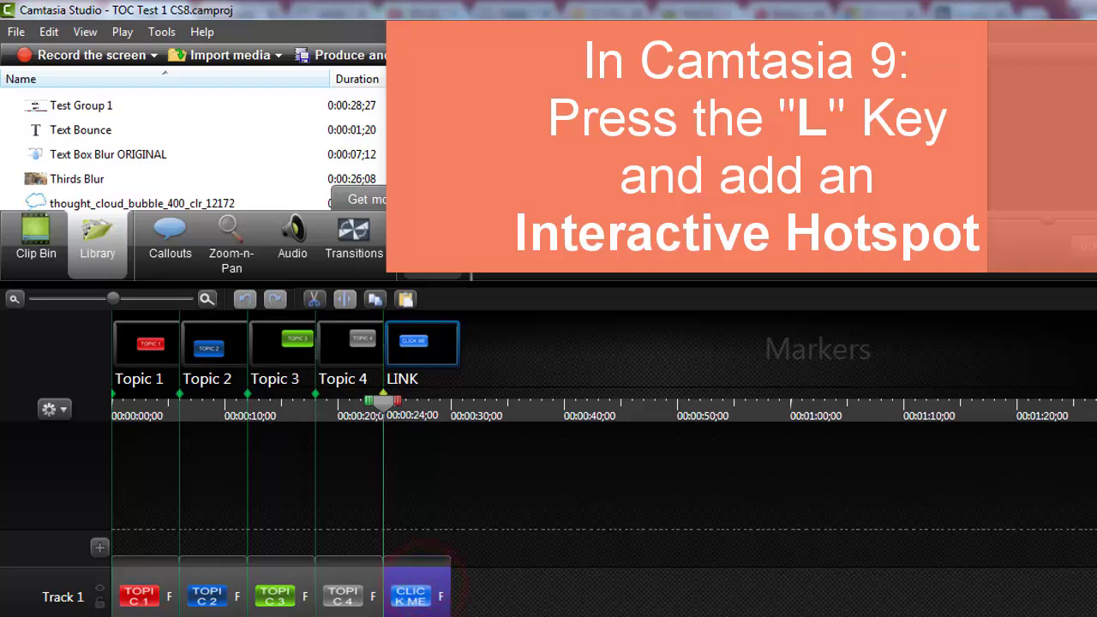
click(171, 244)
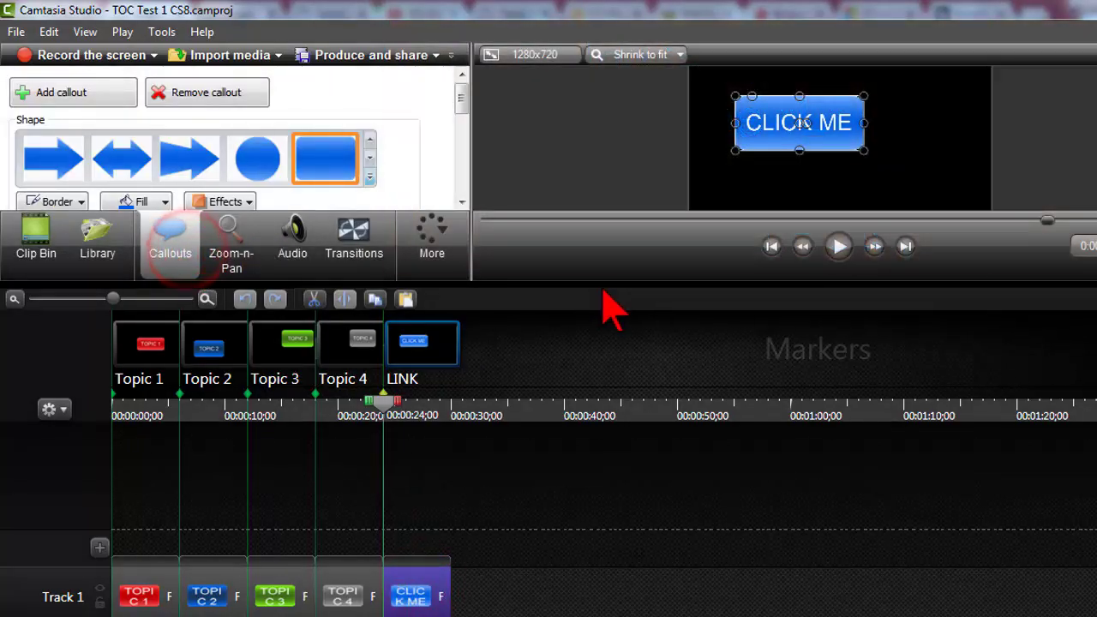
click(604, 286)
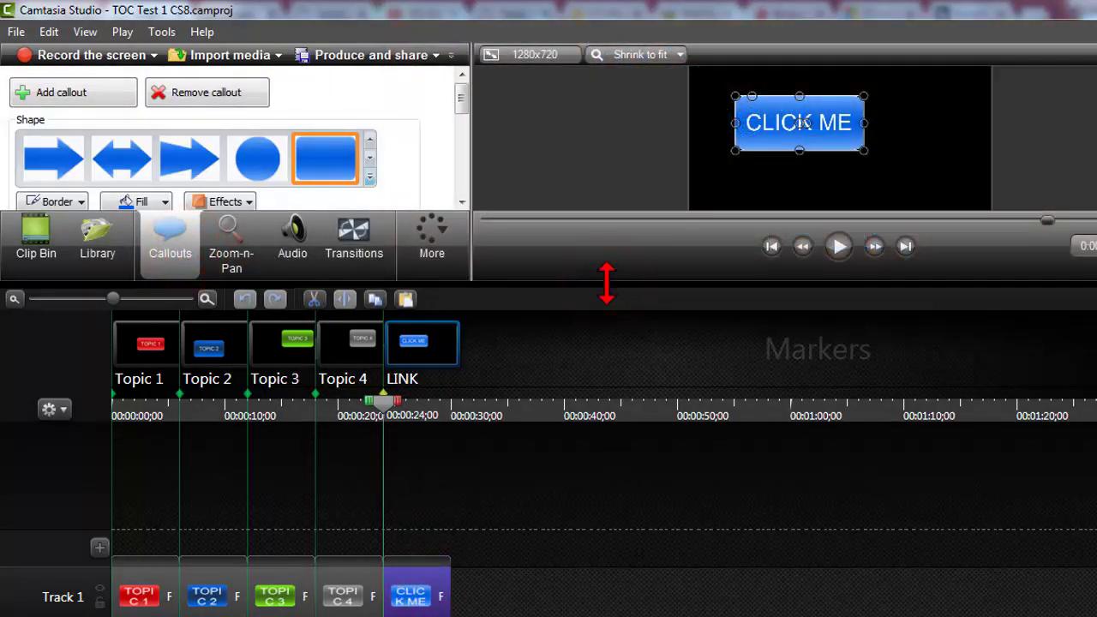
drag(595, 390, 657, 399)
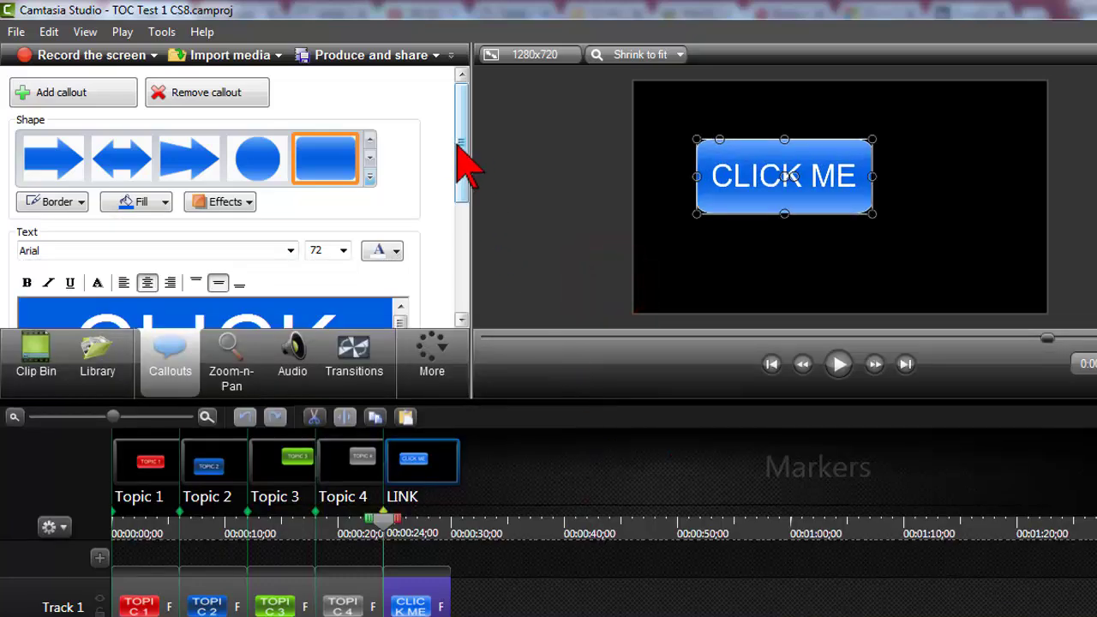
click(457, 146)
drag(467, 245, 465, 299)
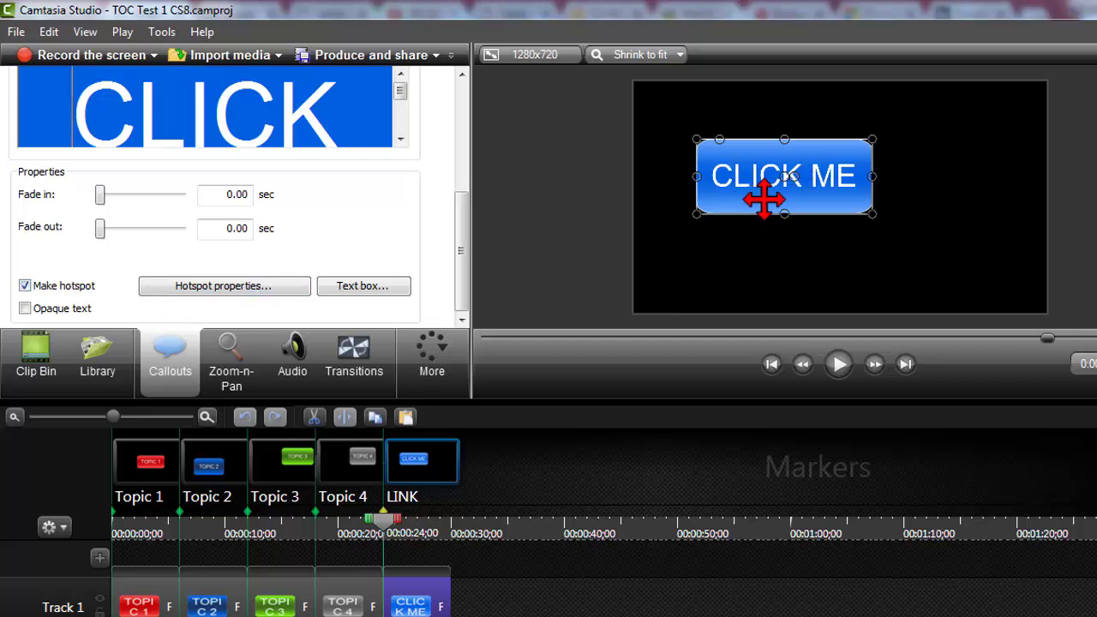
click(281, 292)
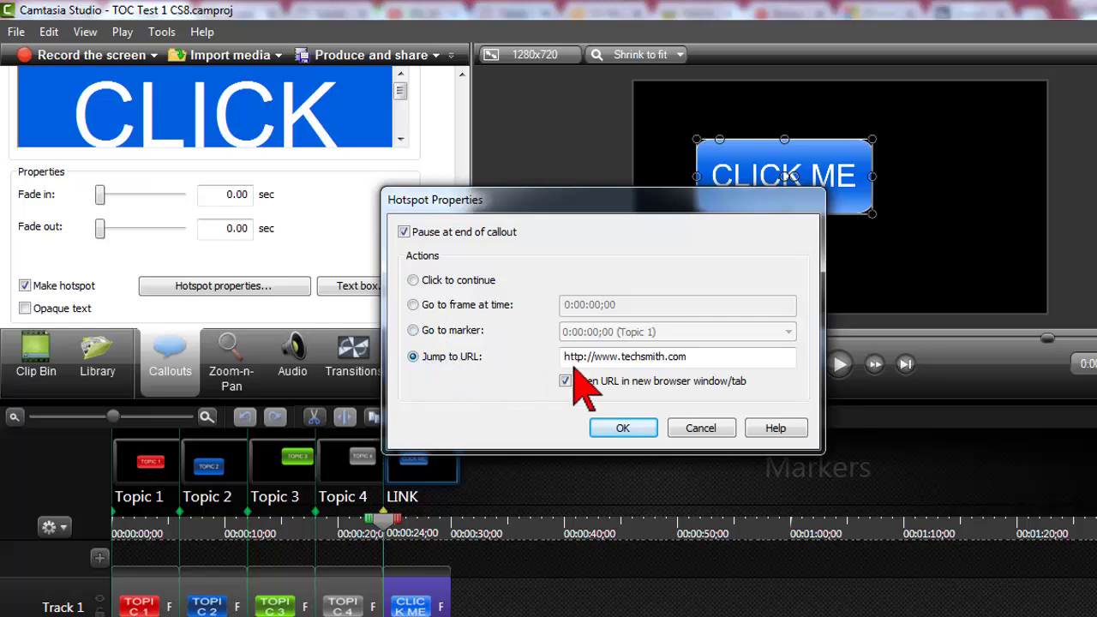
click(699, 429)
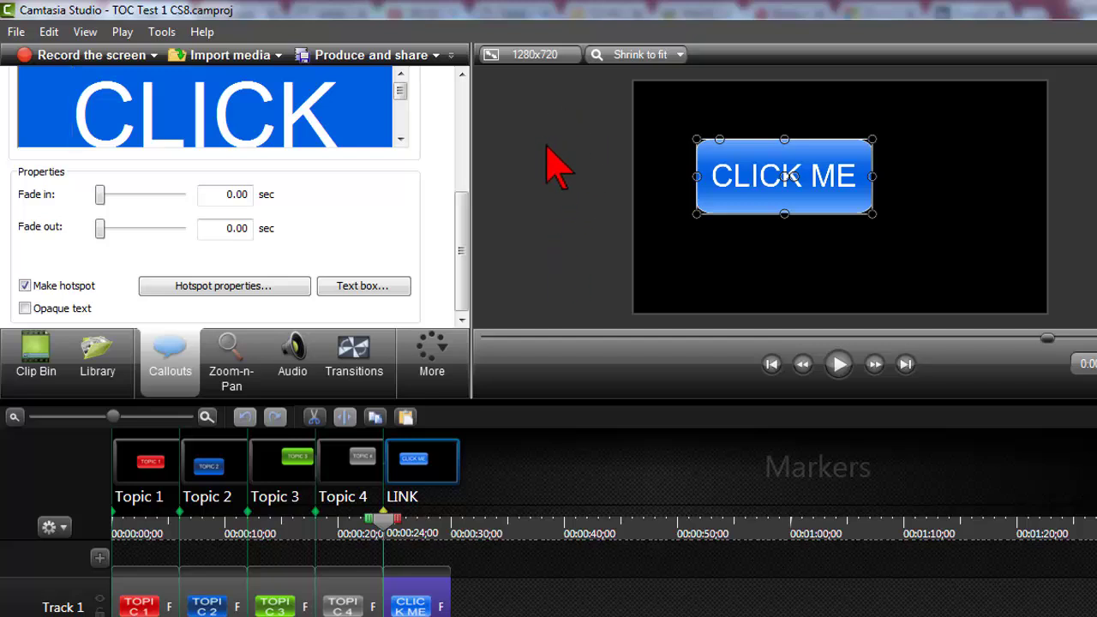
click(412, 525)
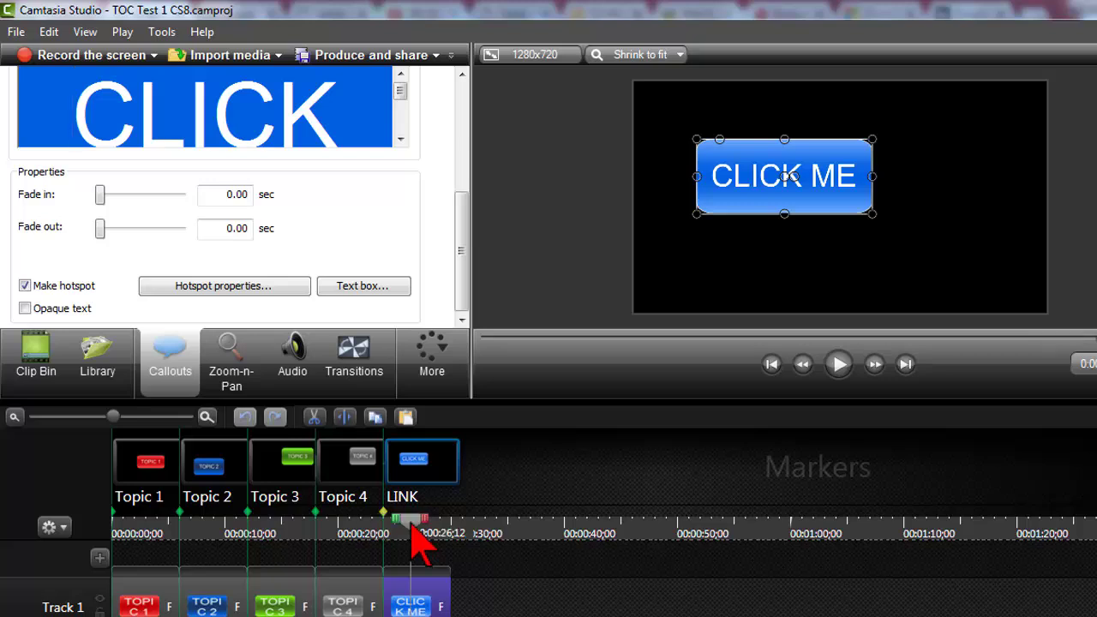
- Start a new production with Custom production settings and advance to the file-format page
click(436, 56)
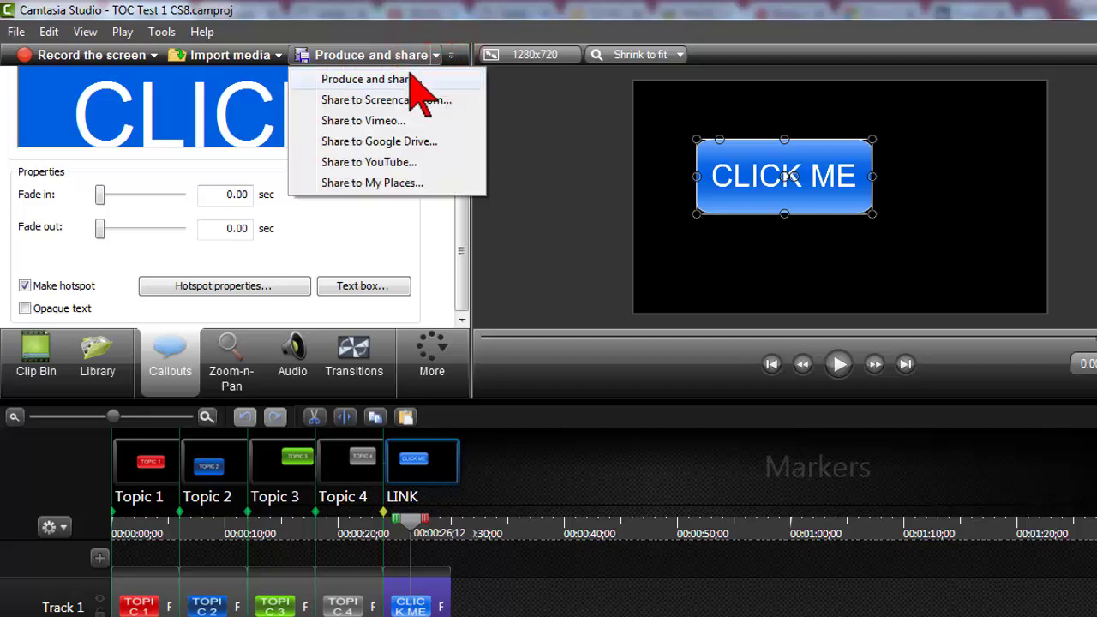
click(413, 79)
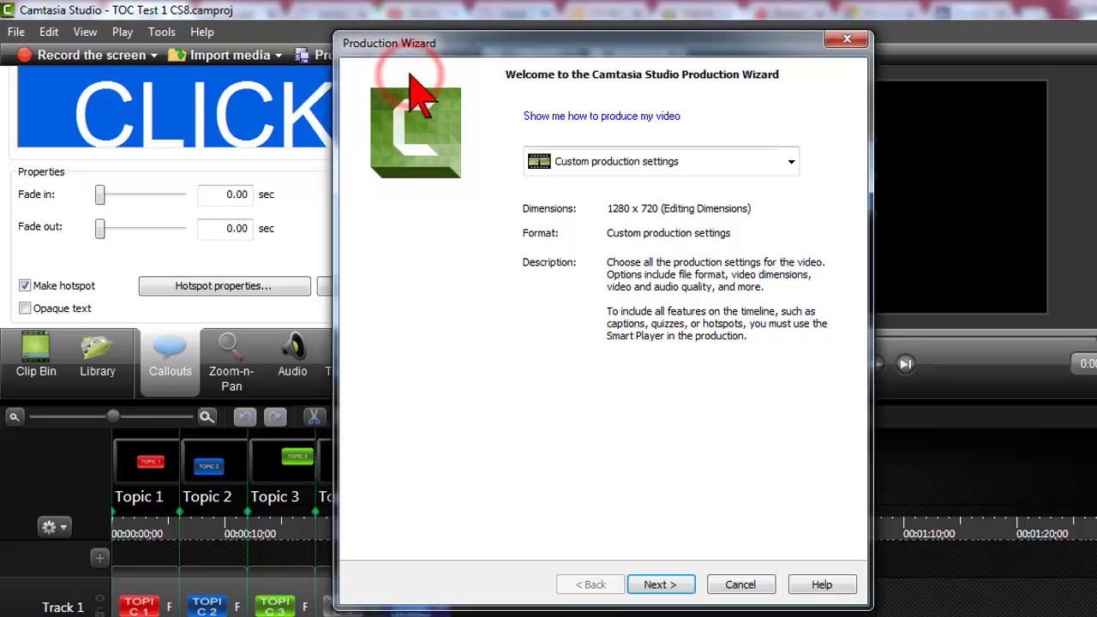
click(792, 163)
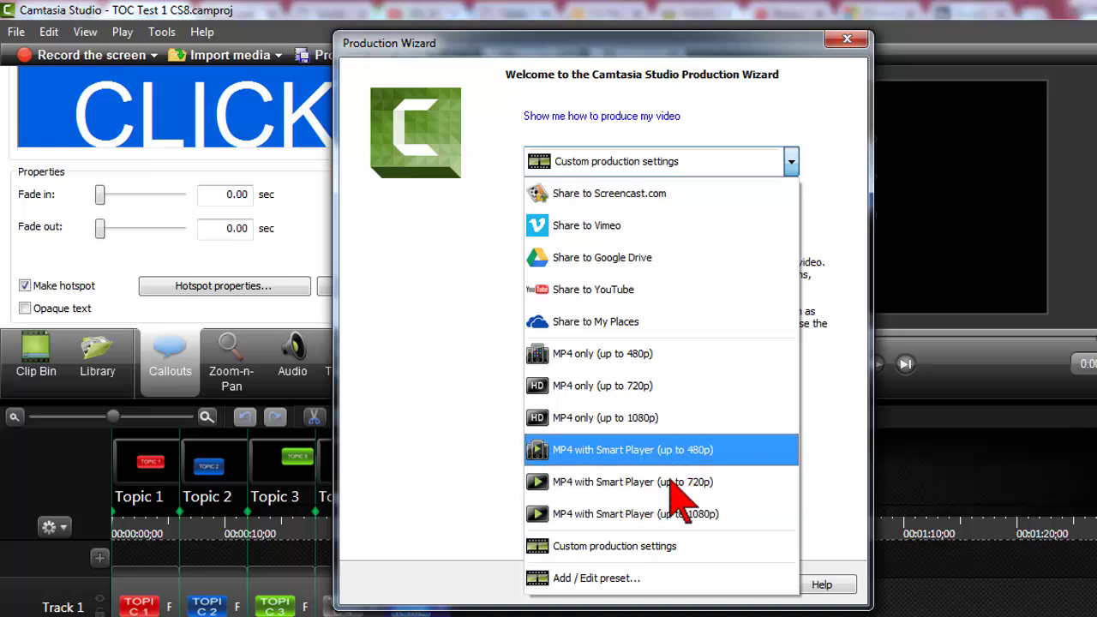
click(667, 551)
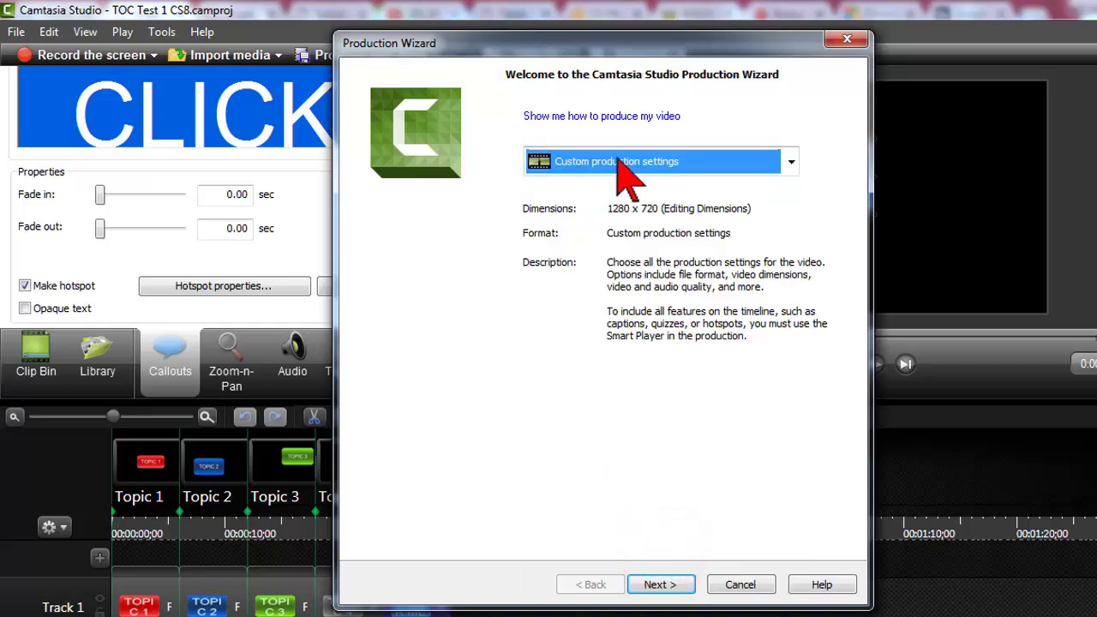
click(673, 586)
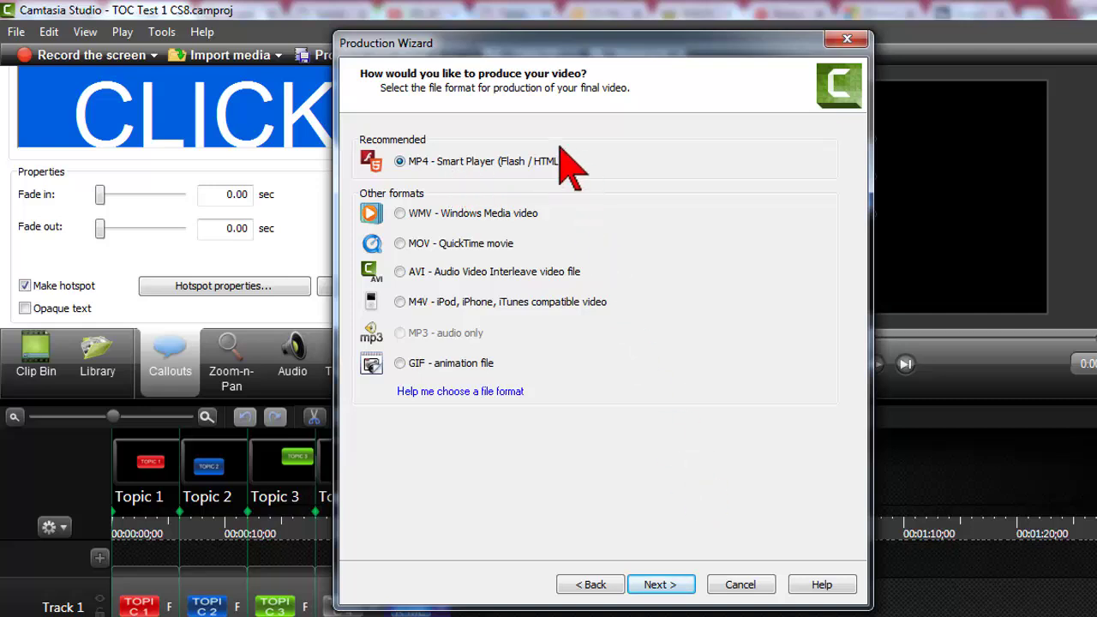
- Keep MP4 – Smart Player and view the Size settings: 852×480 embed, 1280×720 video
click(677, 580)
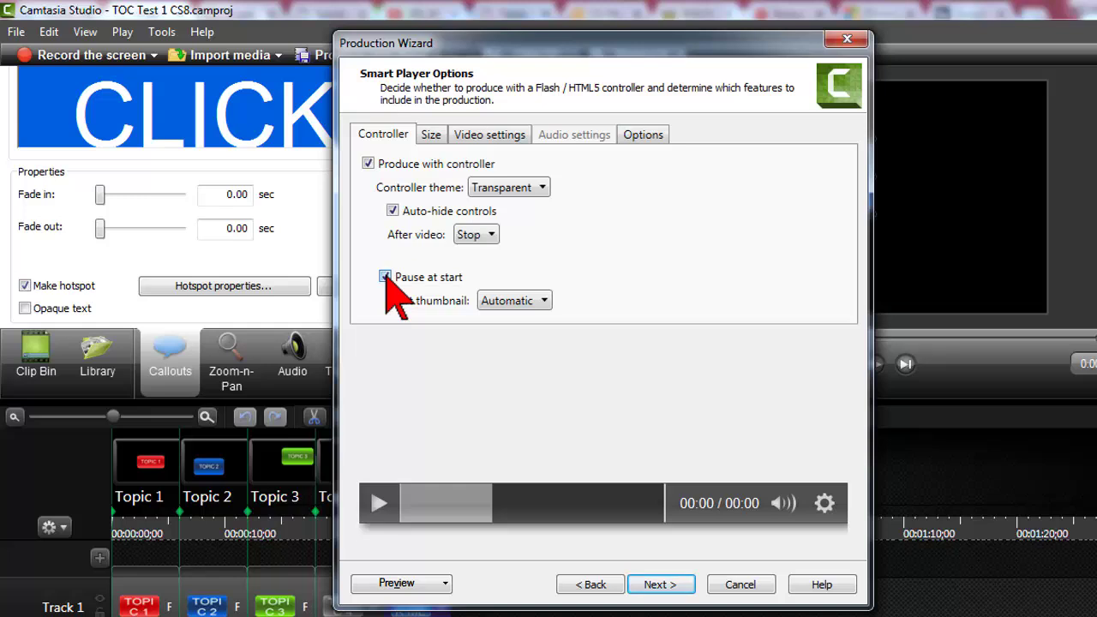
click(426, 136)
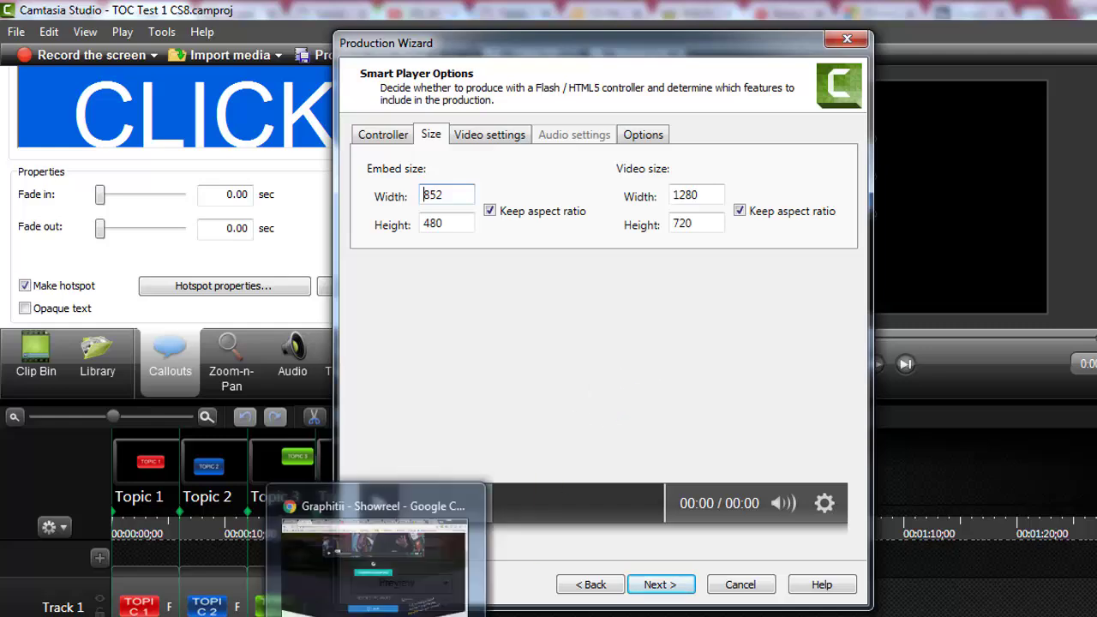
click(446, 614)
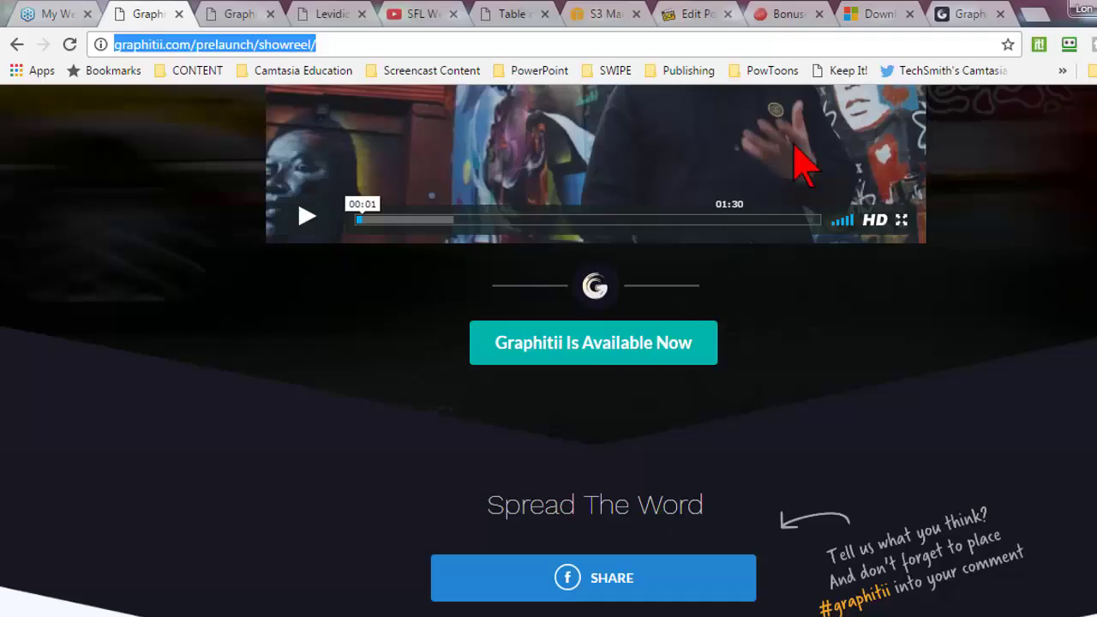
click(699, 14)
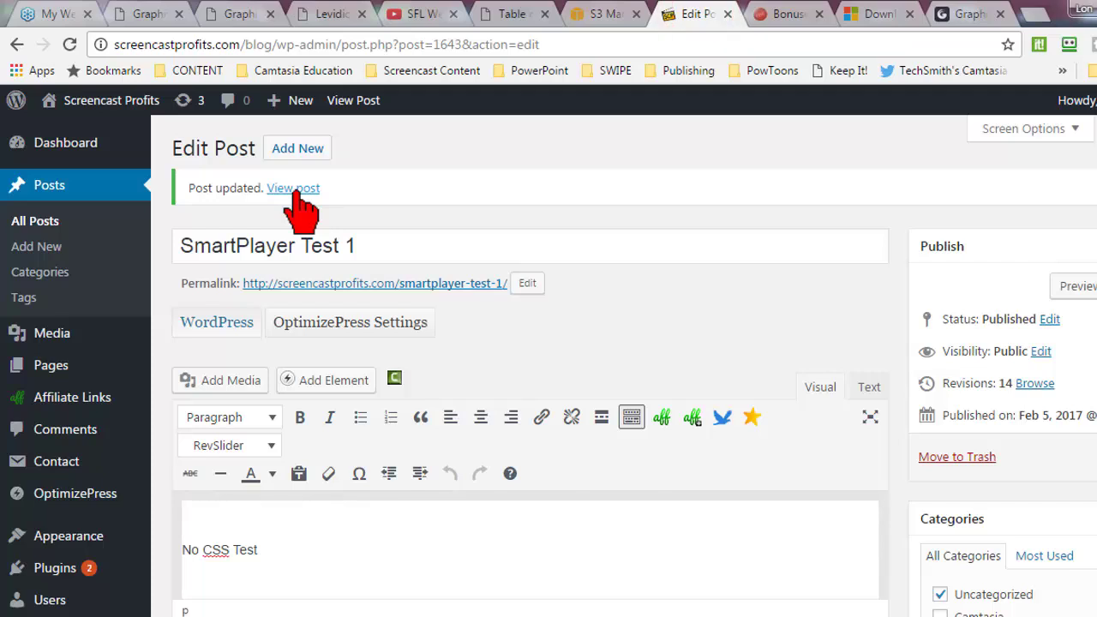
click(294, 190)
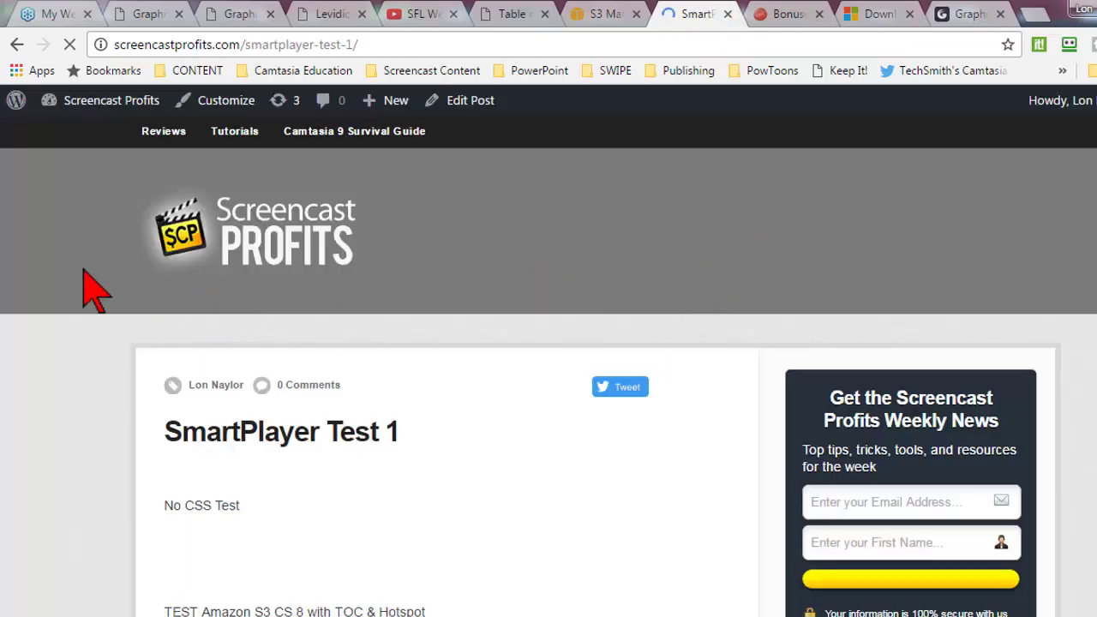
scroll(60, 321, down, 2)
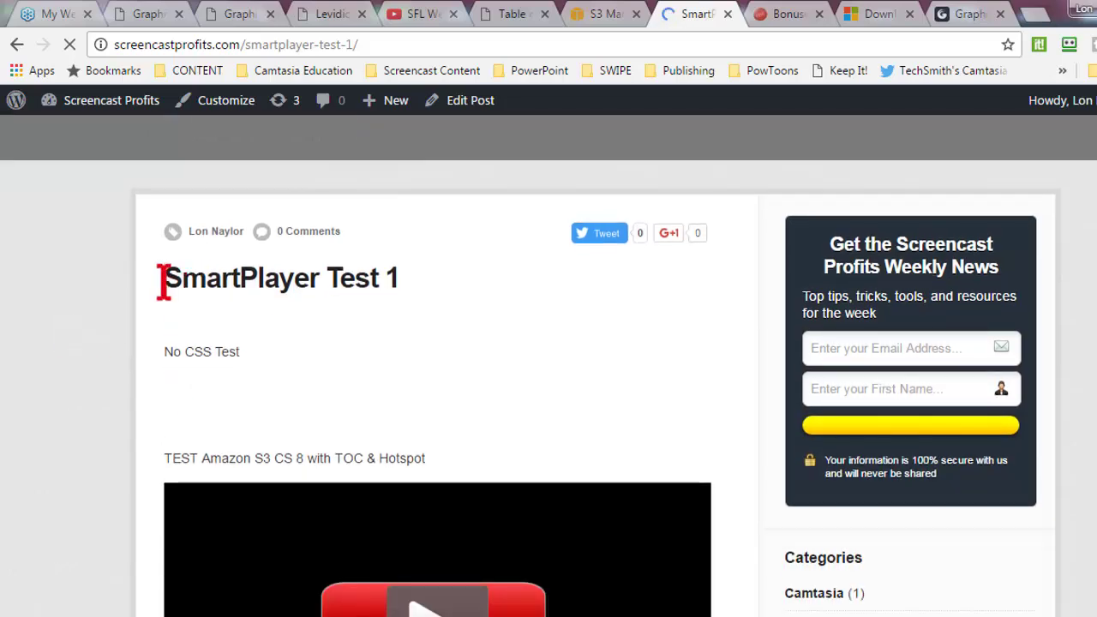
drag(171, 317, 705, 324)
click(706, 326)
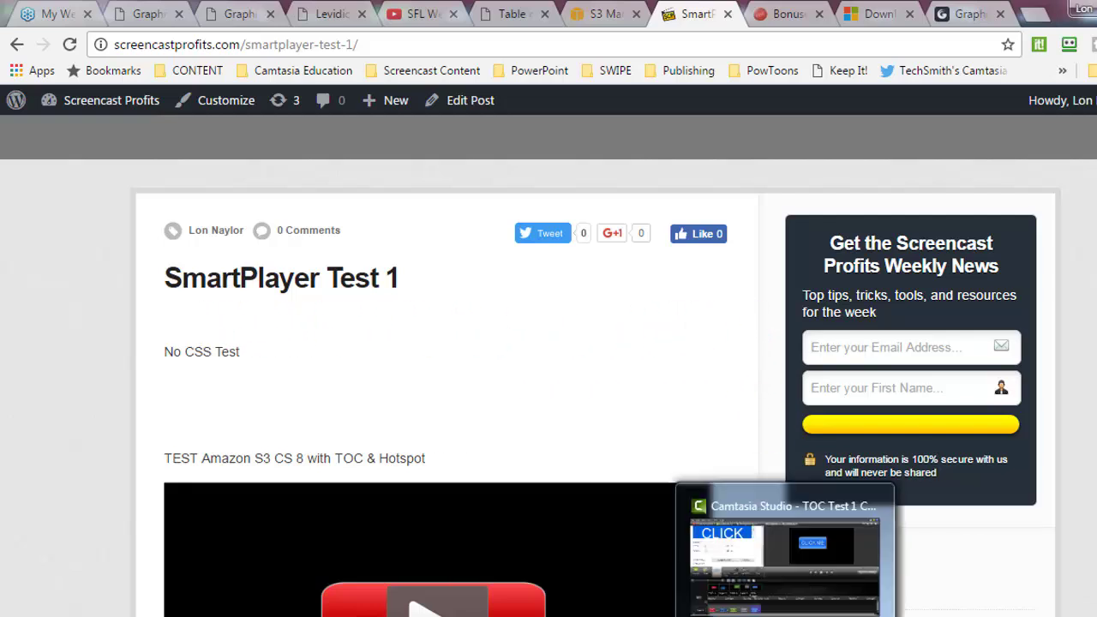
click(763, 605)
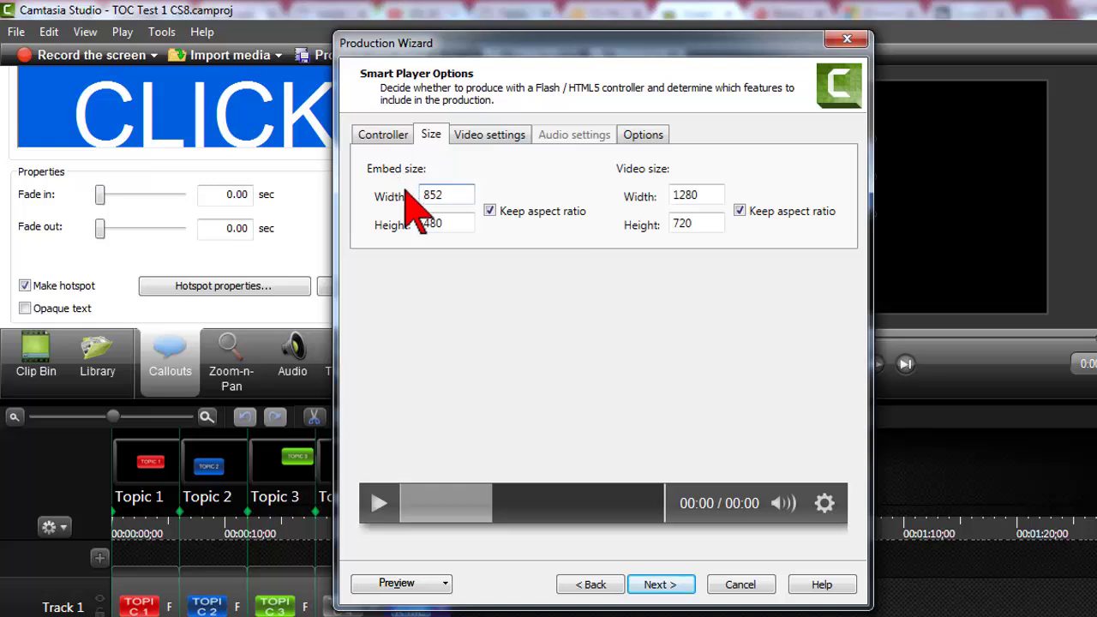
double_click(455, 196)
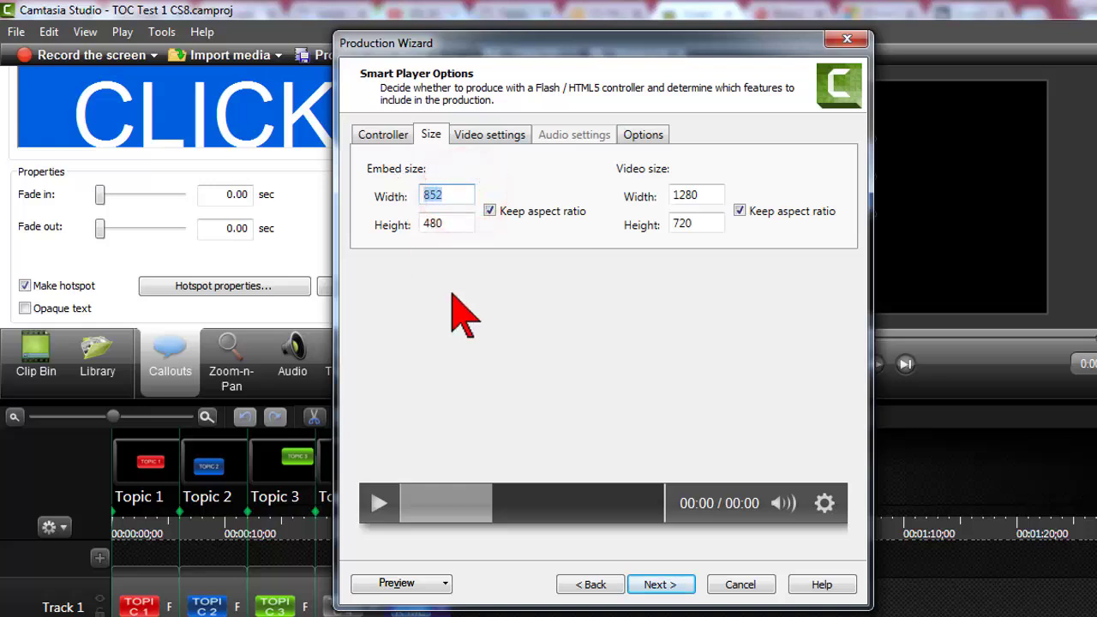
text(600)
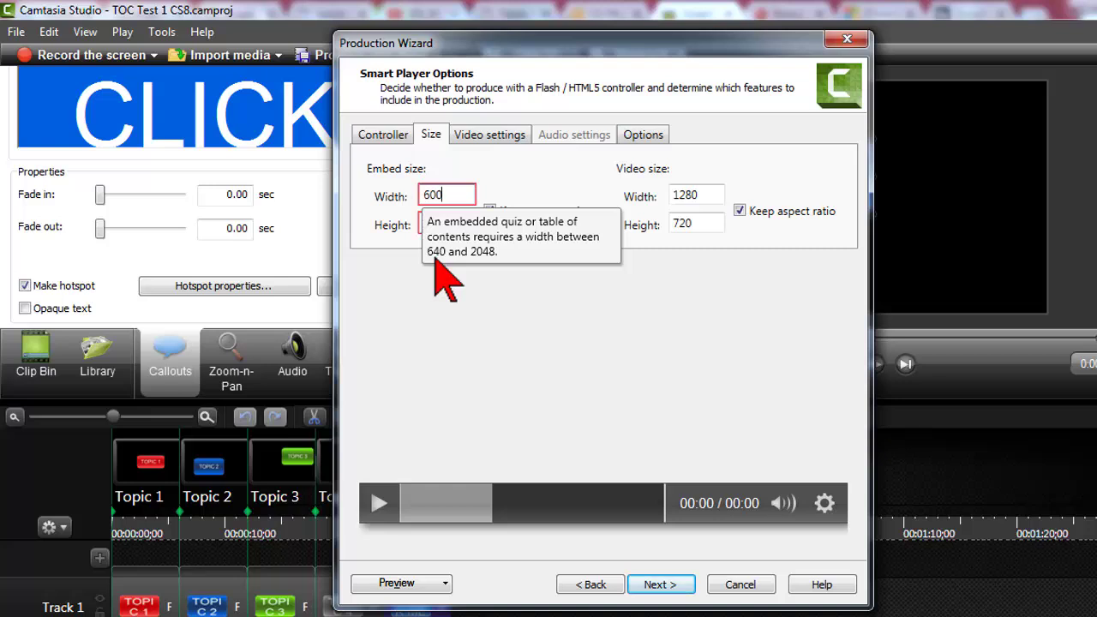
click(454, 195)
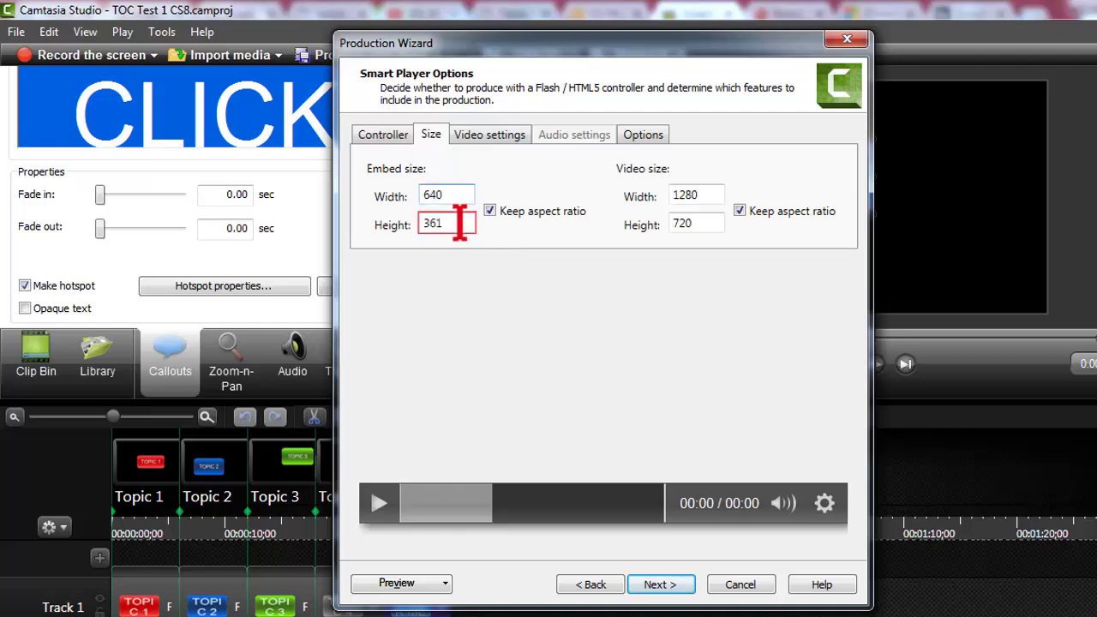
double_click(460, 223)
text(480)
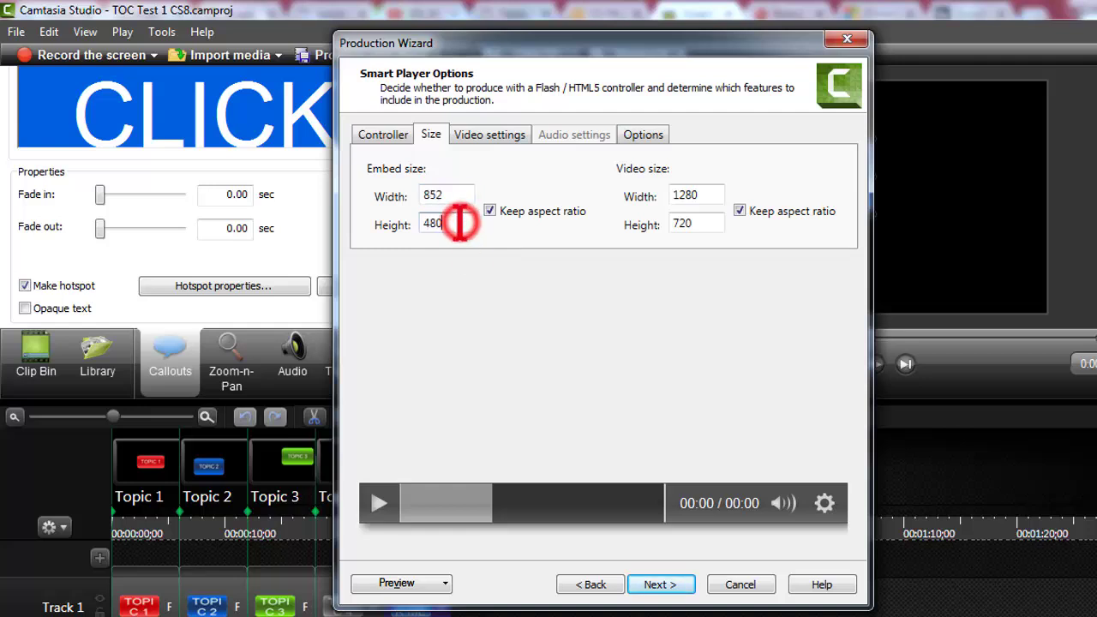
- Make the Smart Player table of contents searchable and advance to Video Options
click(489, 137)
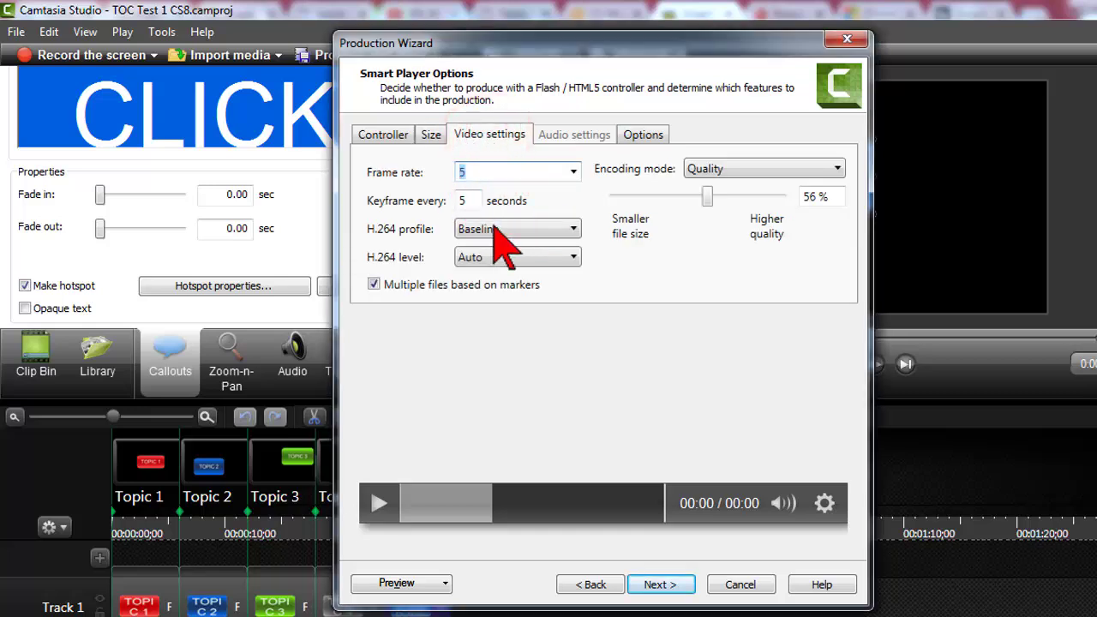
click(643, 132)
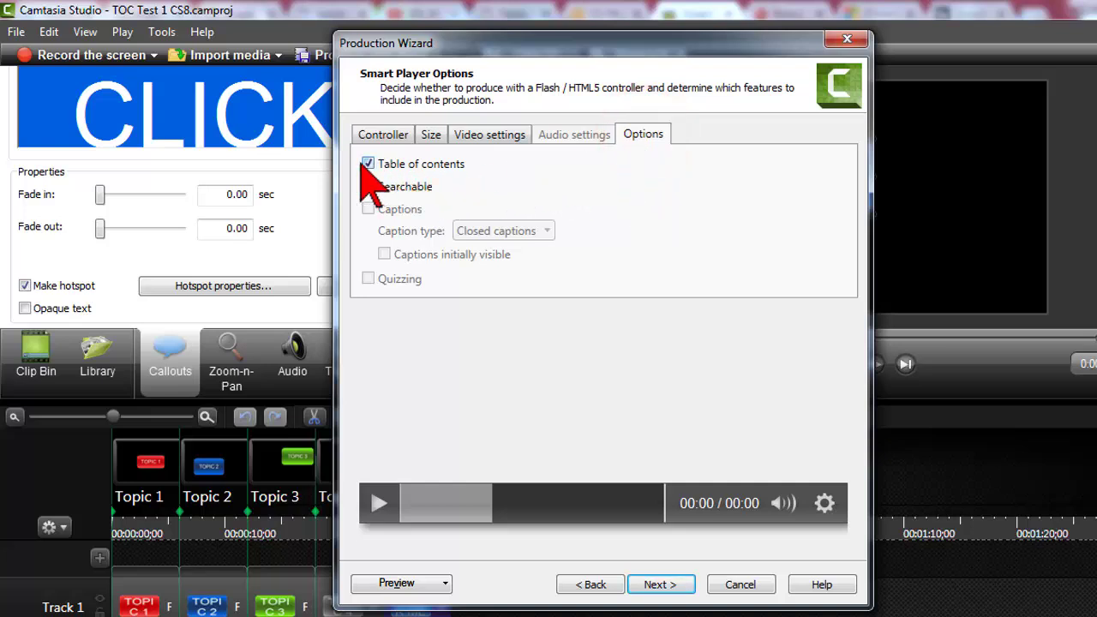
click(369, 187)
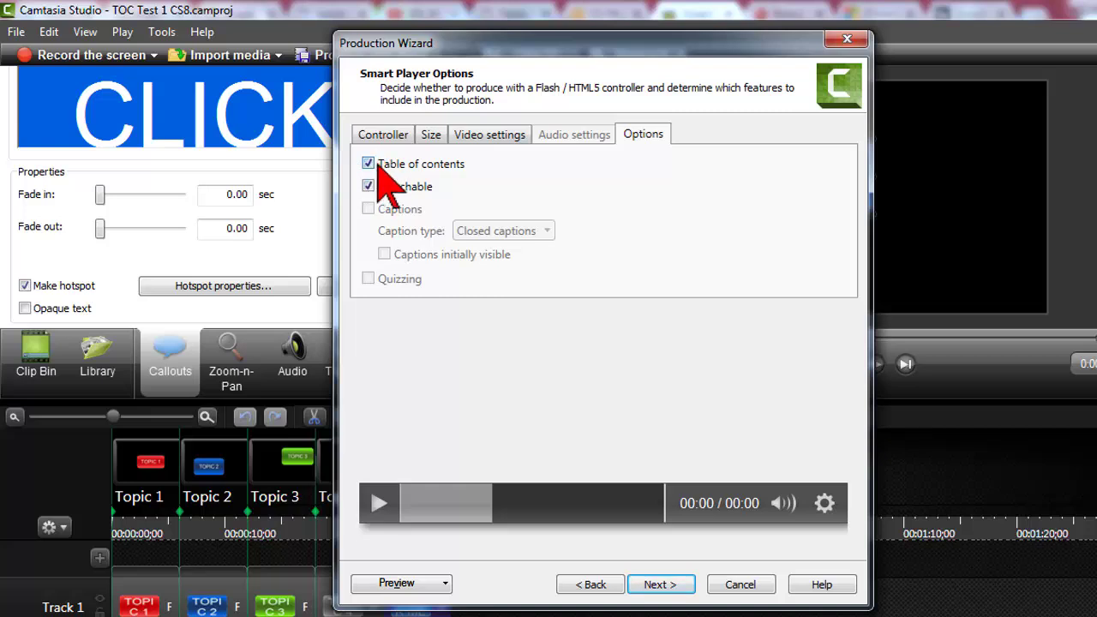
click(661, 584)
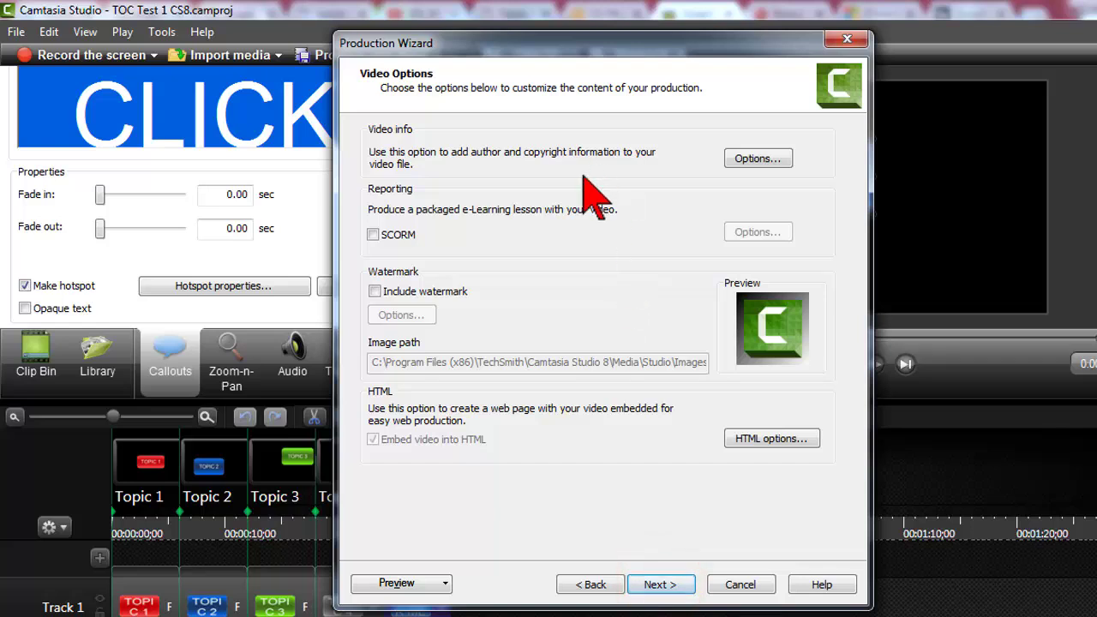
- Preview the Topic 2 marker, check the output file page, then close the wizard without producing
click(662, 583)
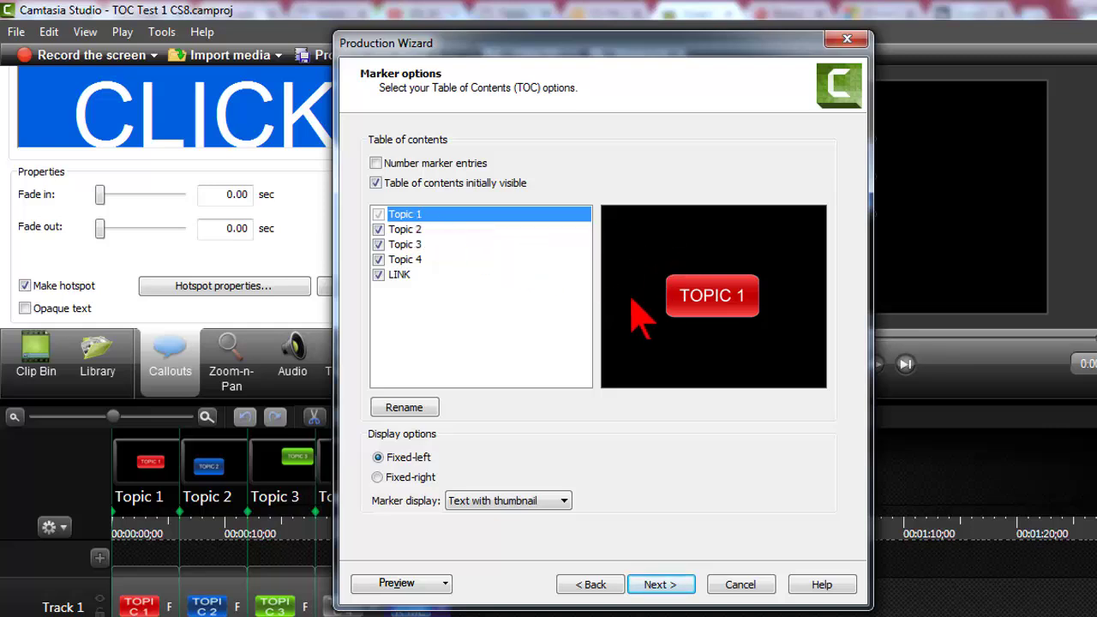
click(402, 230)
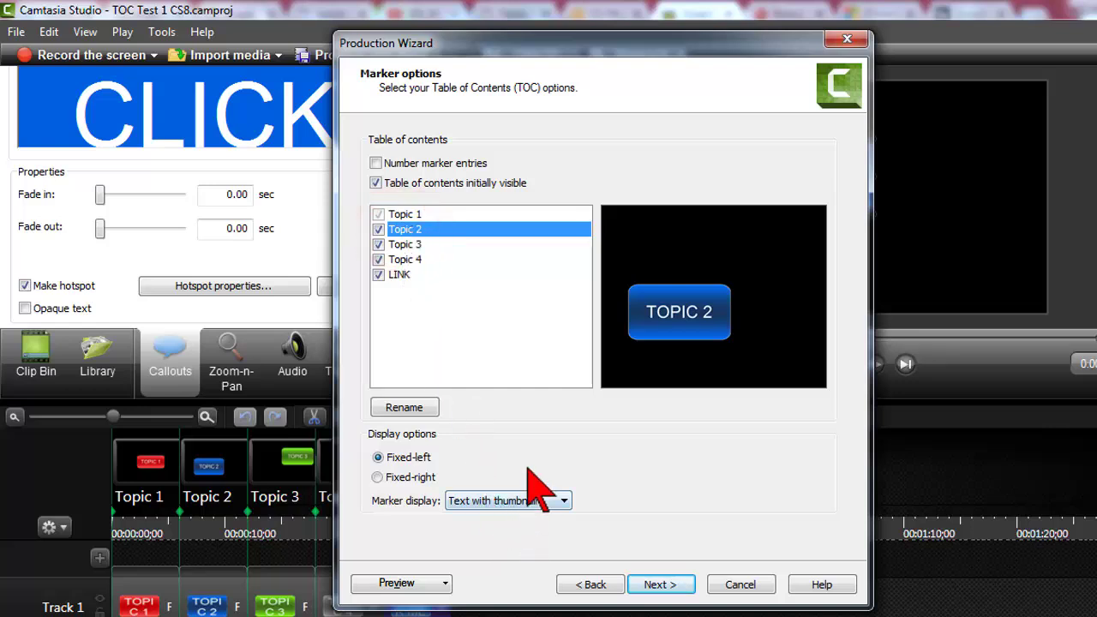
click(660, 585)
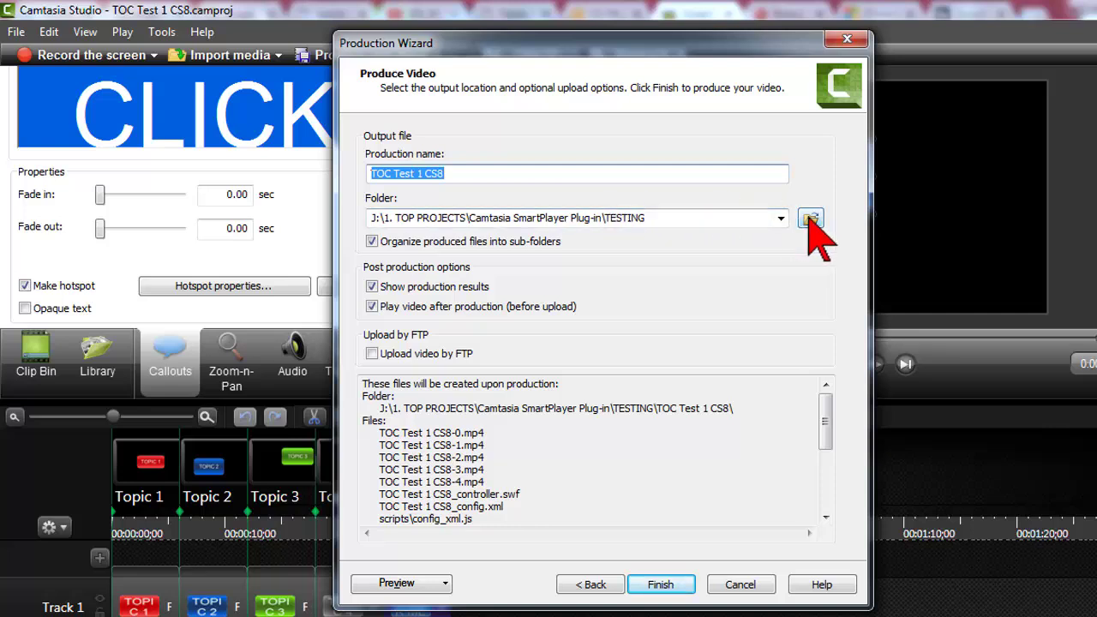
click(851, 40)
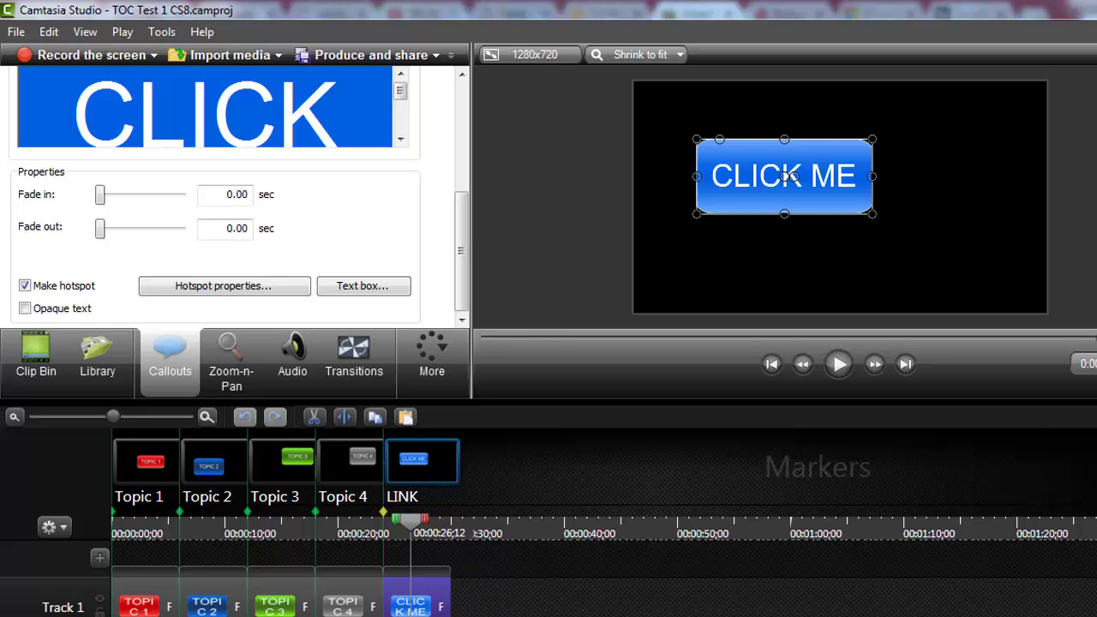
- Open the TOC Test 1 CS8 output folder and inspect its produced files, including TOC Test 1 CS8-0
mouse_move(225, 616)
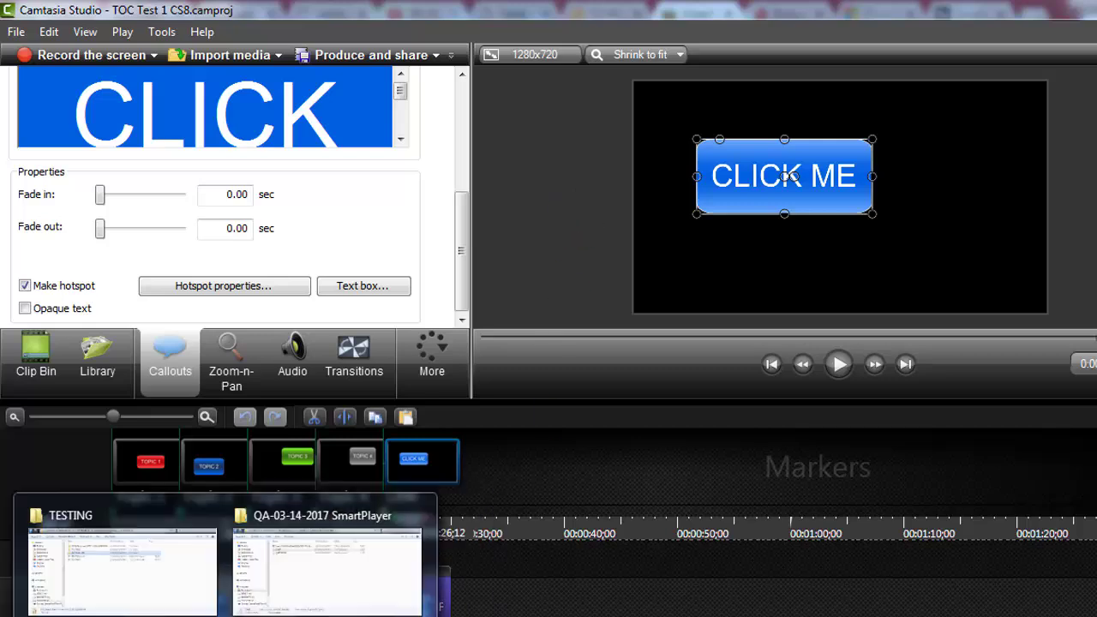
click(120, 566)
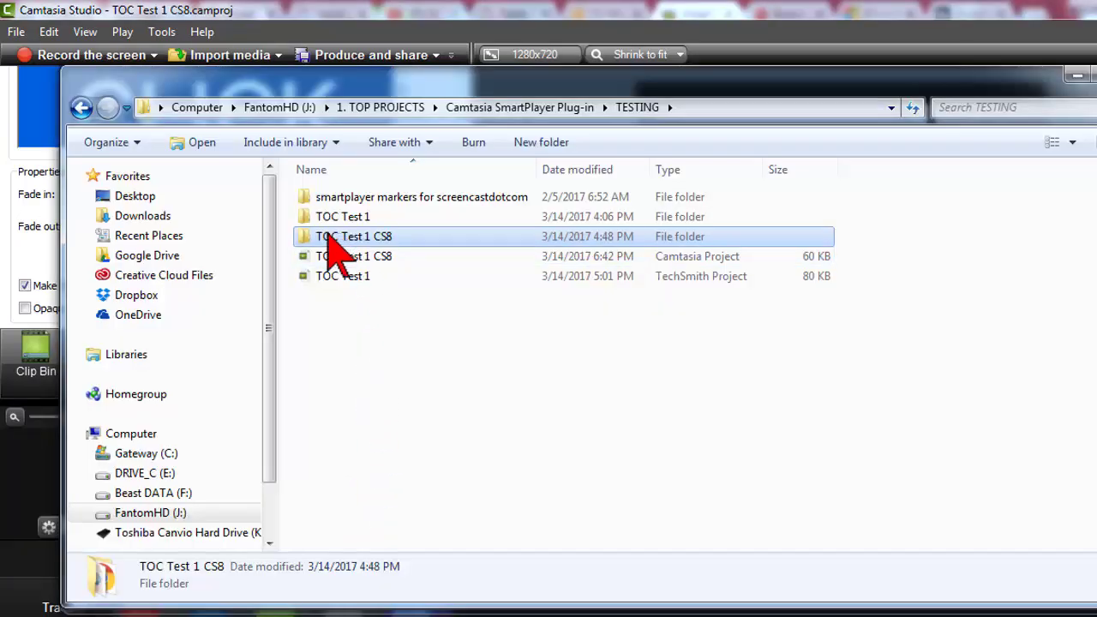
mouse_move(324, 237)
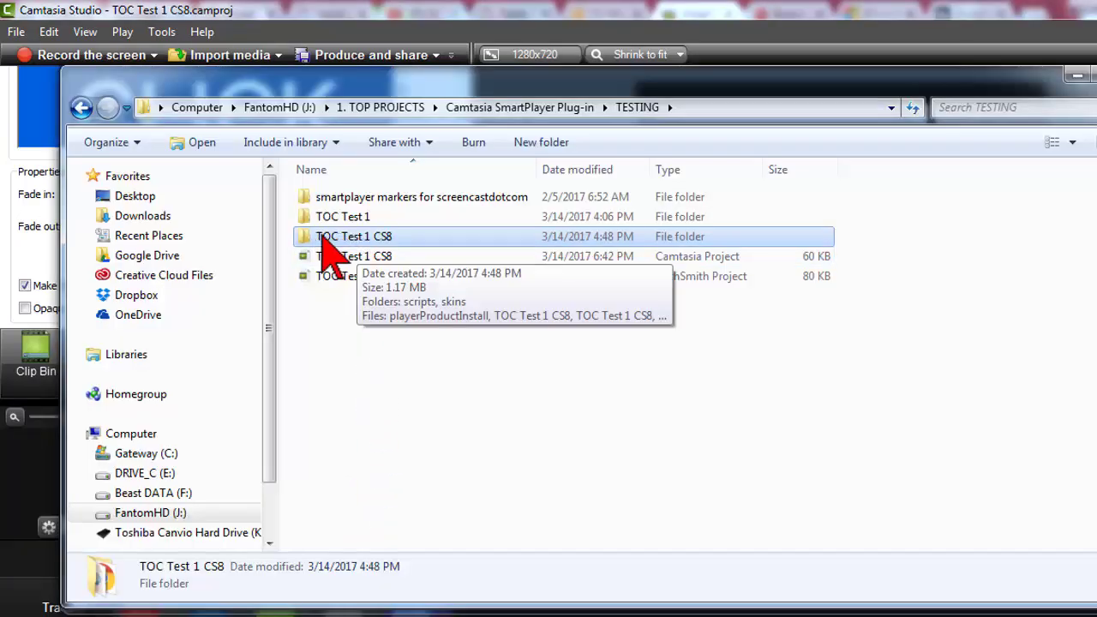
double_click(324, 237)
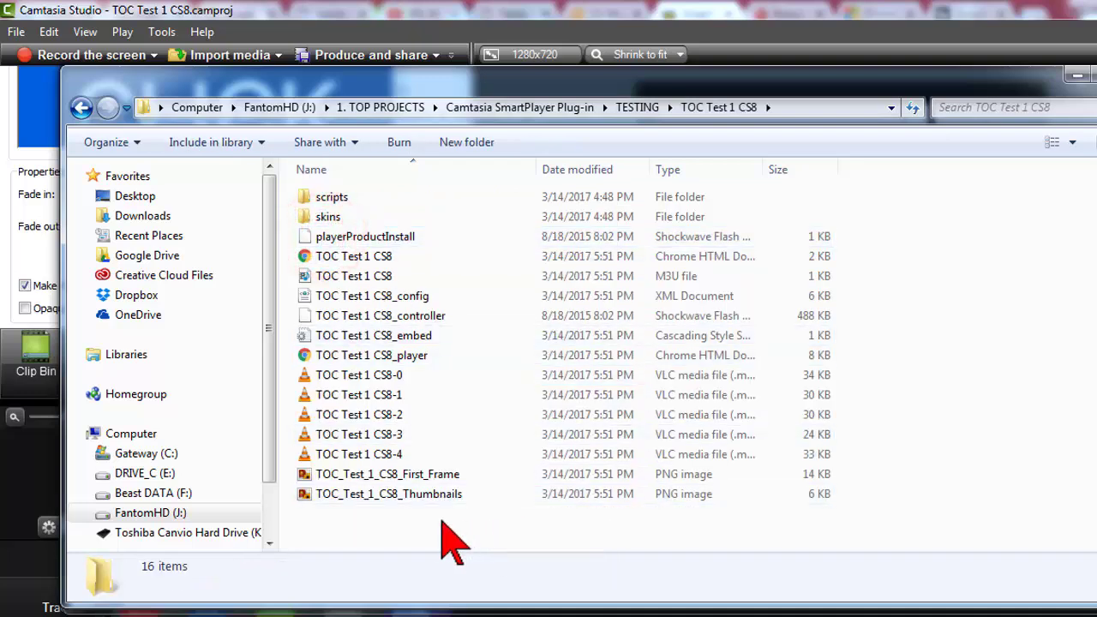
drag(439, 521, 336, 195)
click(921, 338)
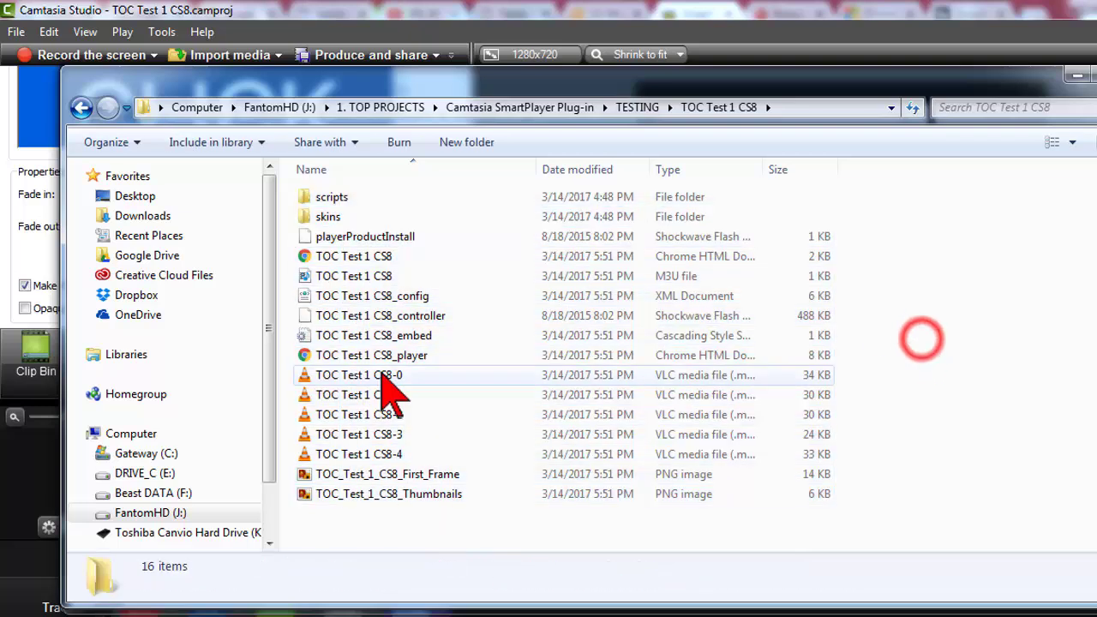
click(375, 377)
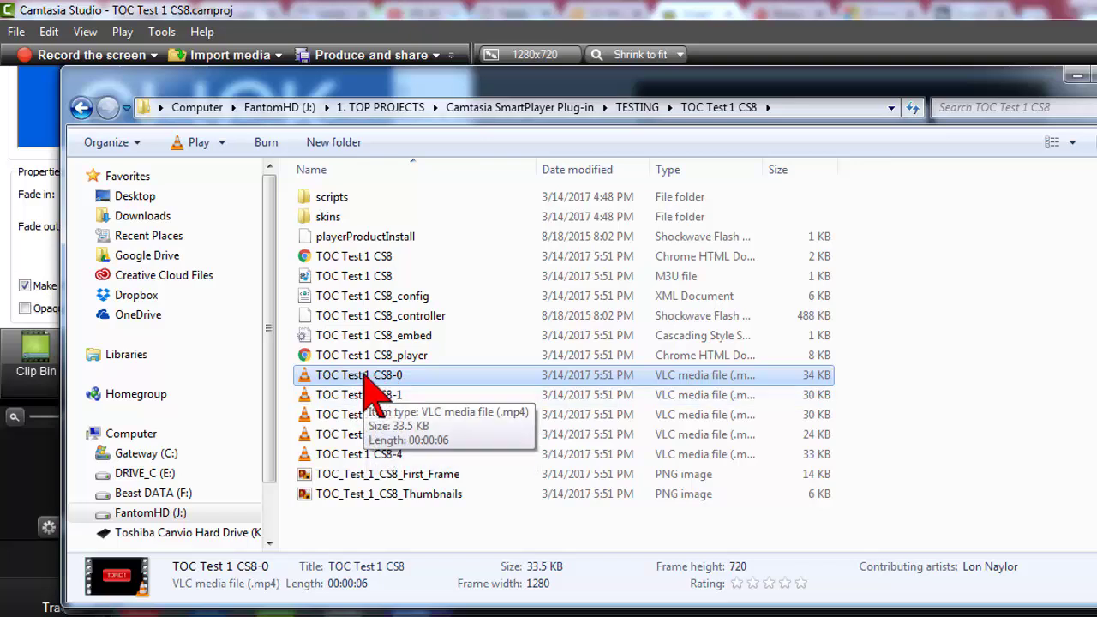
click(1017, 384)
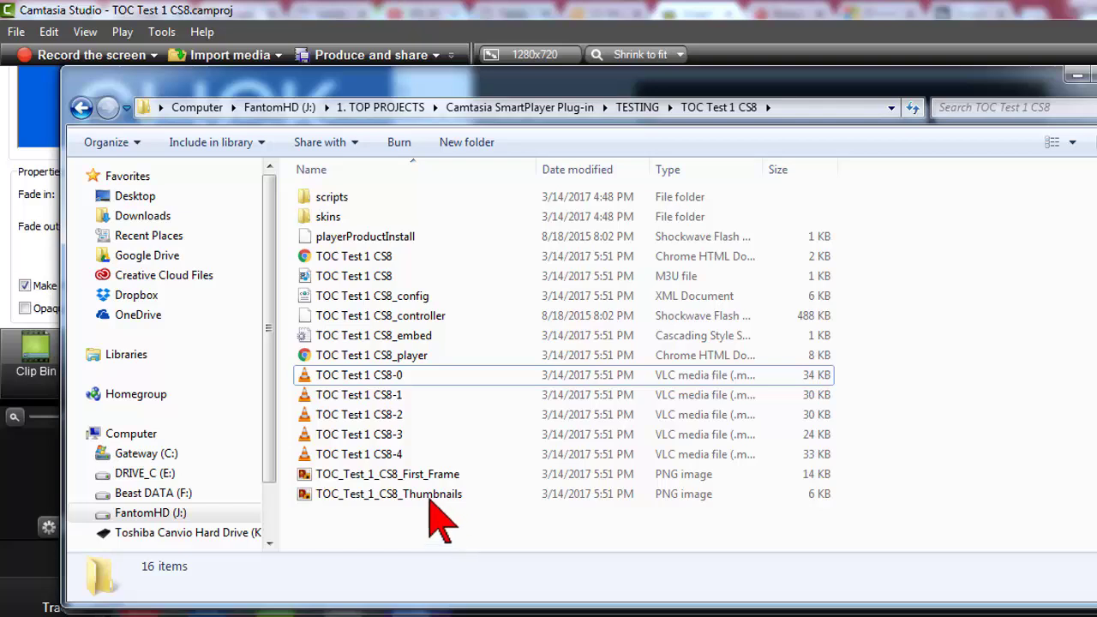
- Browse skins > overlay to view the skin files, then go back to the TESTING folder
double_click(308, 214)
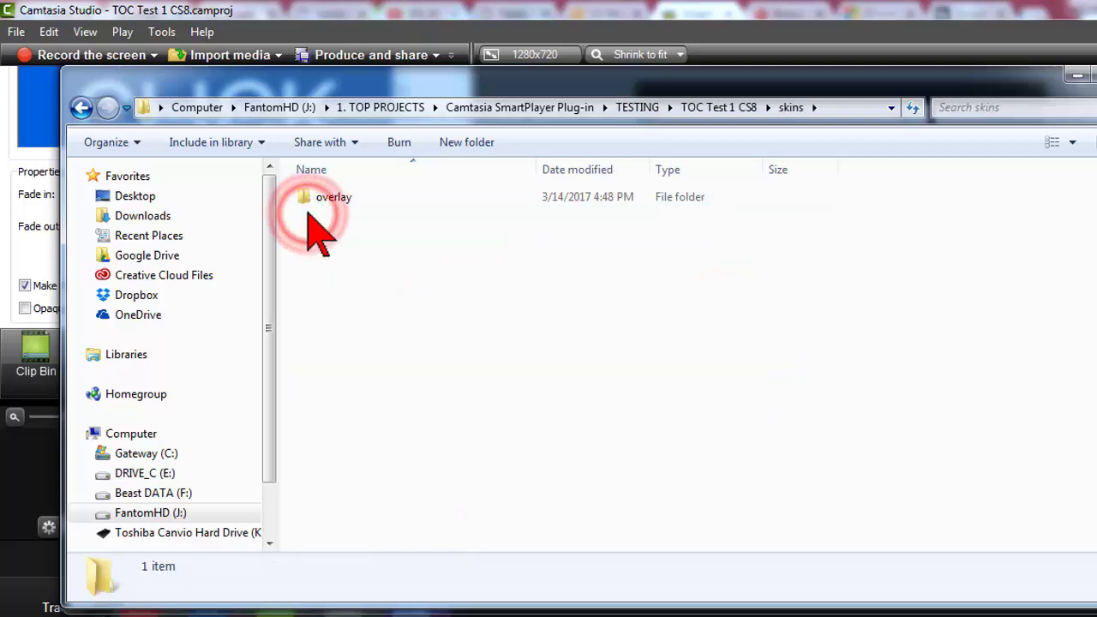
double_click(313, 195)
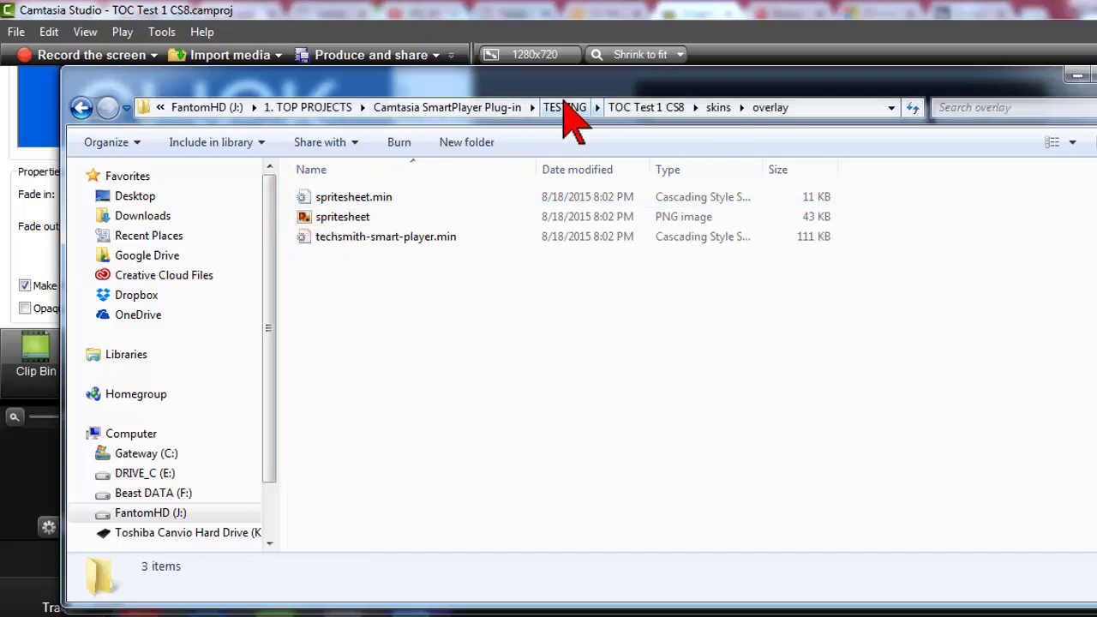
click(562, 107)
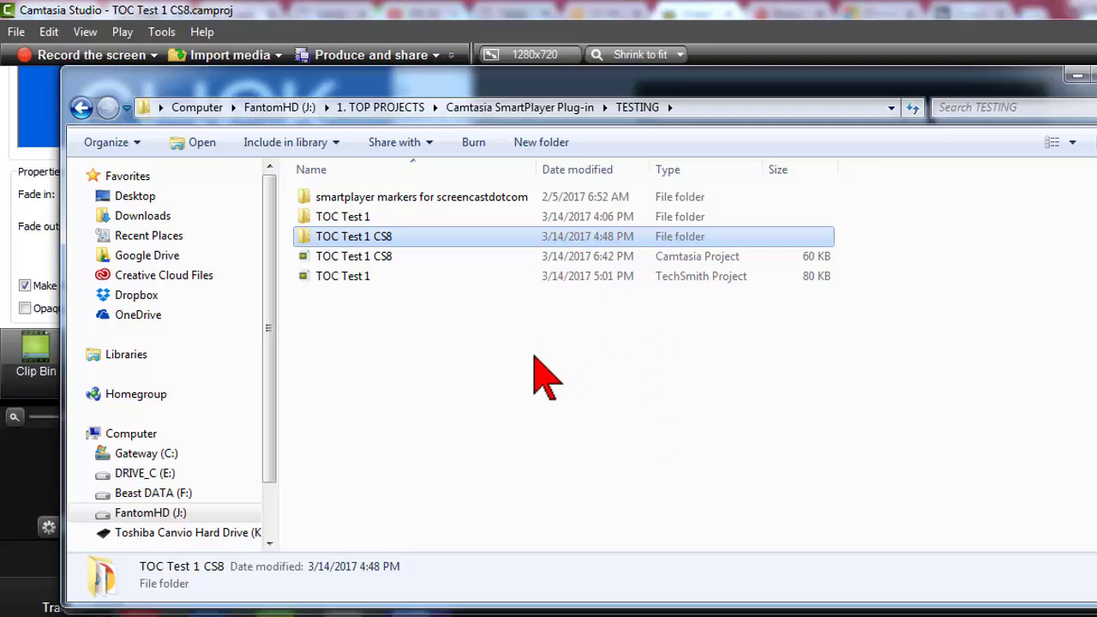
- Look over the 16 produced files in the TOC Test 1 CS8 folder, then close both Explorer windows
drag(549, 86, 551, 64)
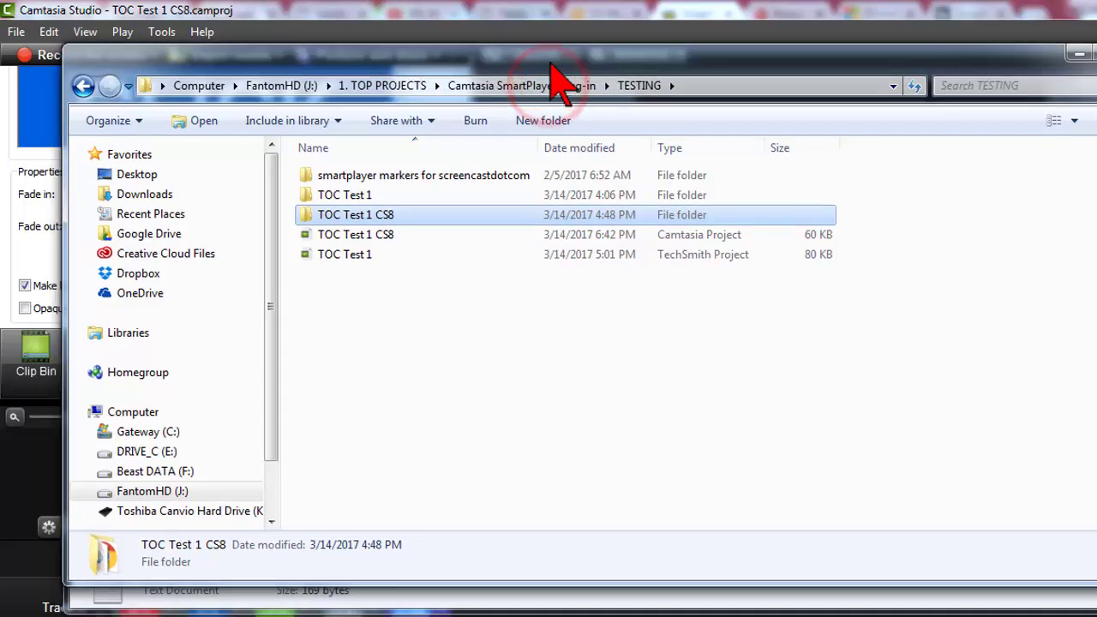
double_click(312, 216)
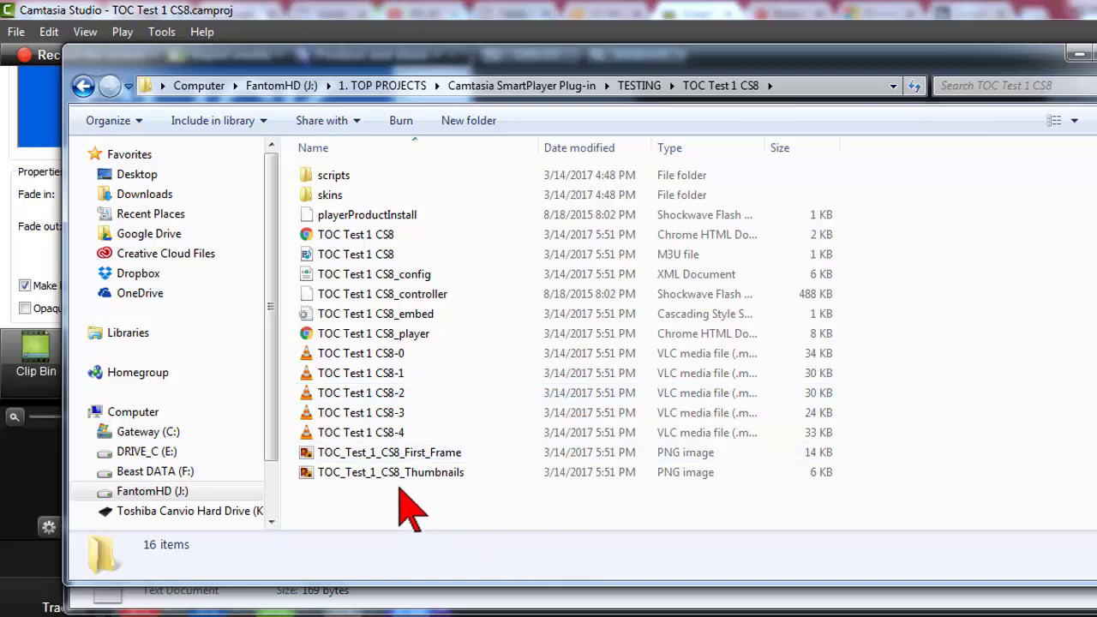
drag(385, 487, 305, 170)
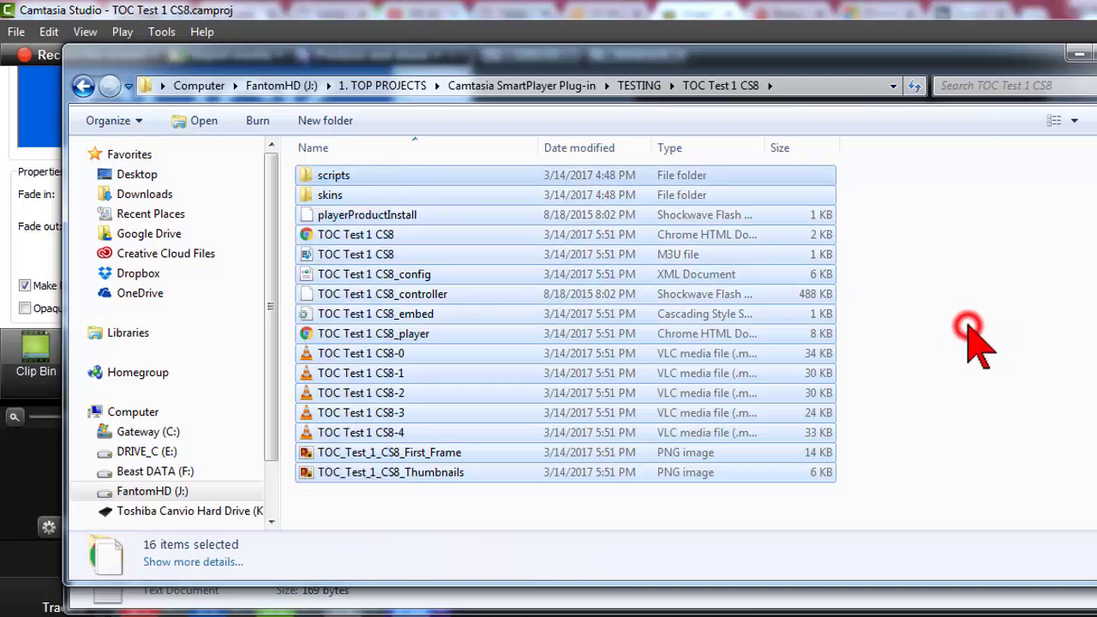
click(969, 327)
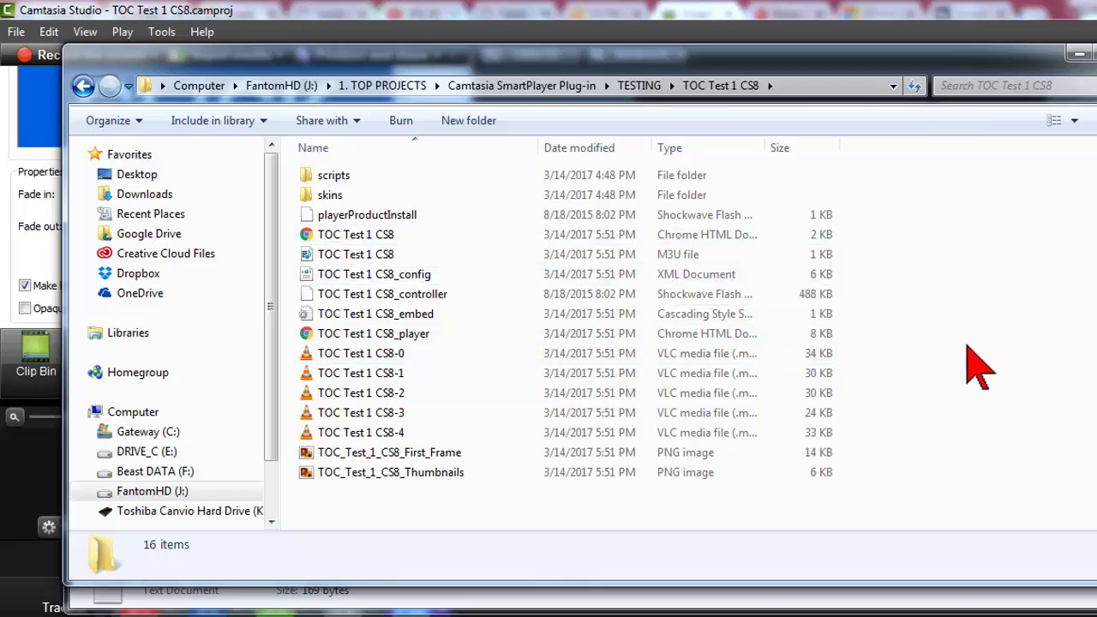
click(1080, 58)
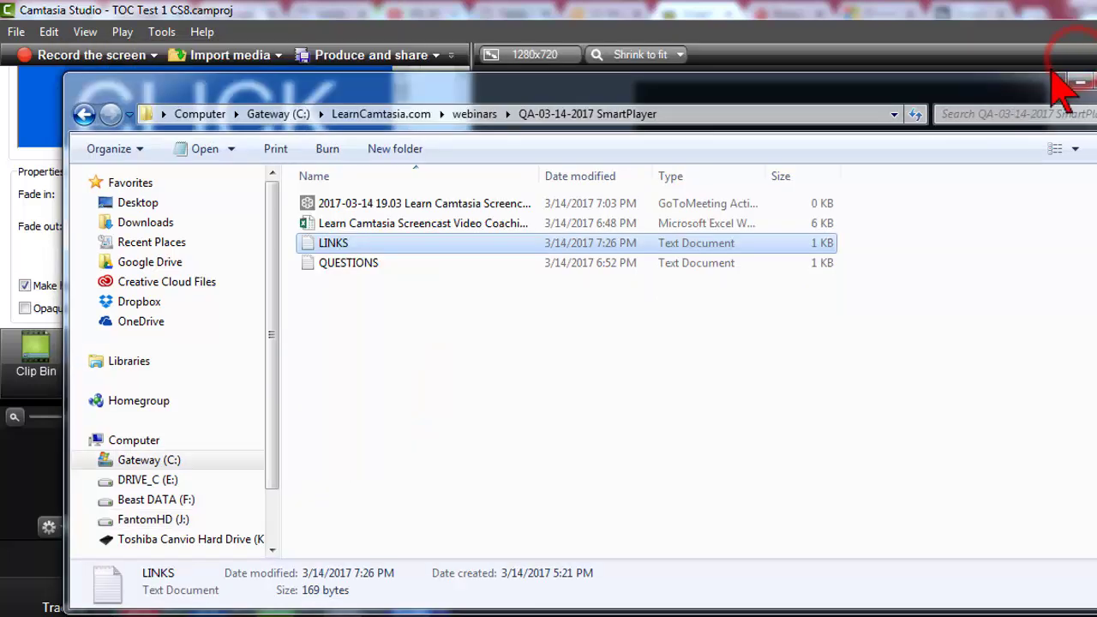
click(1076, 82)
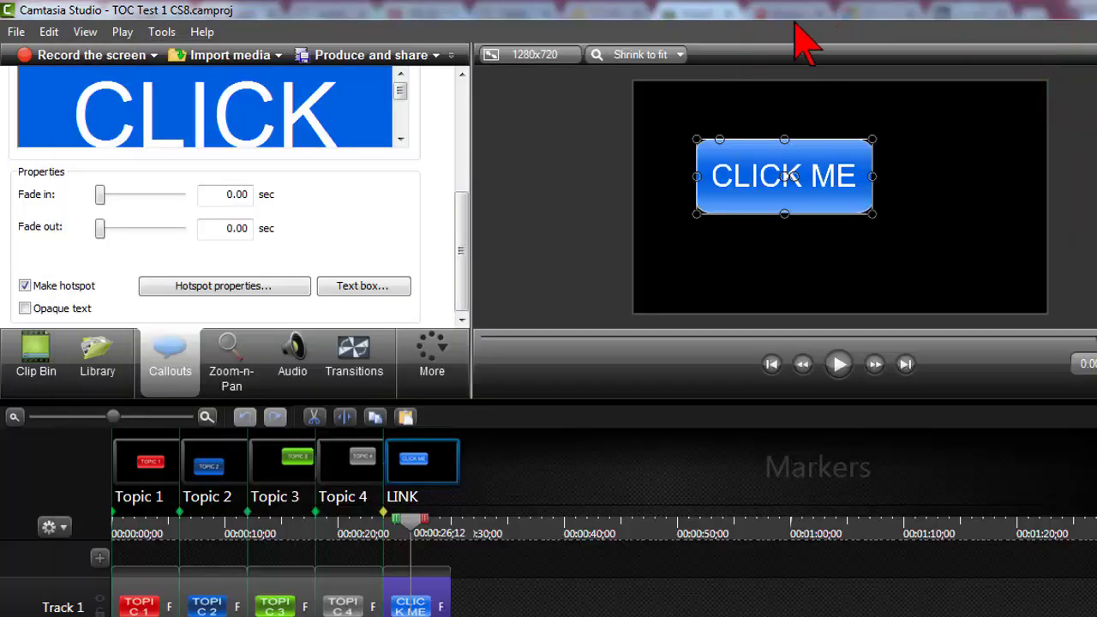
- Minimize Camtasia and browse in S3 to smartplayer > cs8, selecting the TOC Test 1 CS8 folder
click(998, 20)
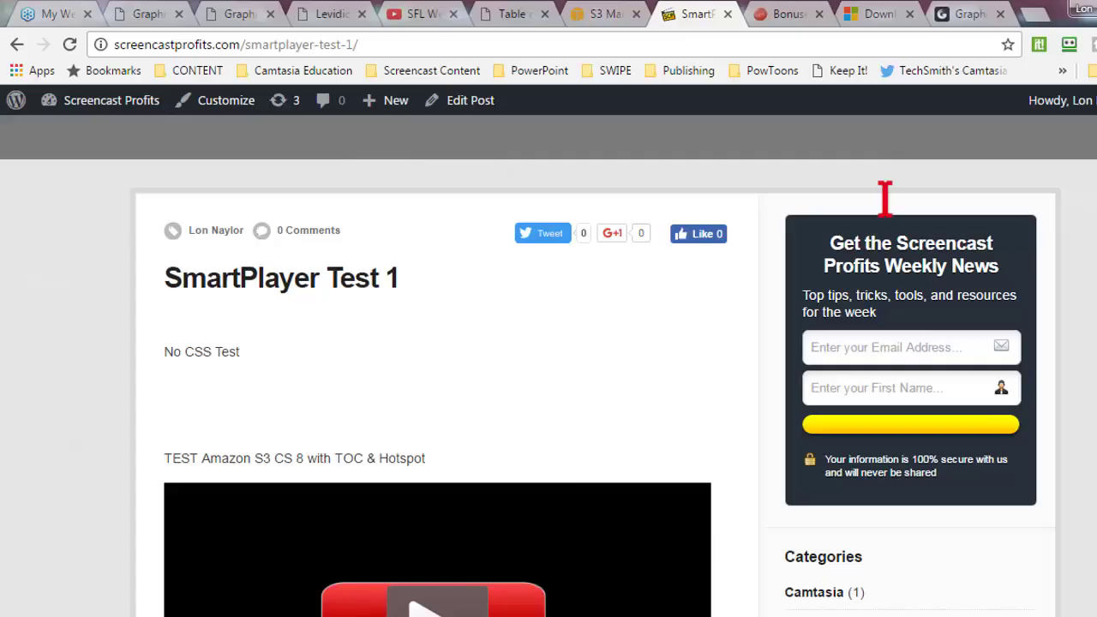
click(600, 17)
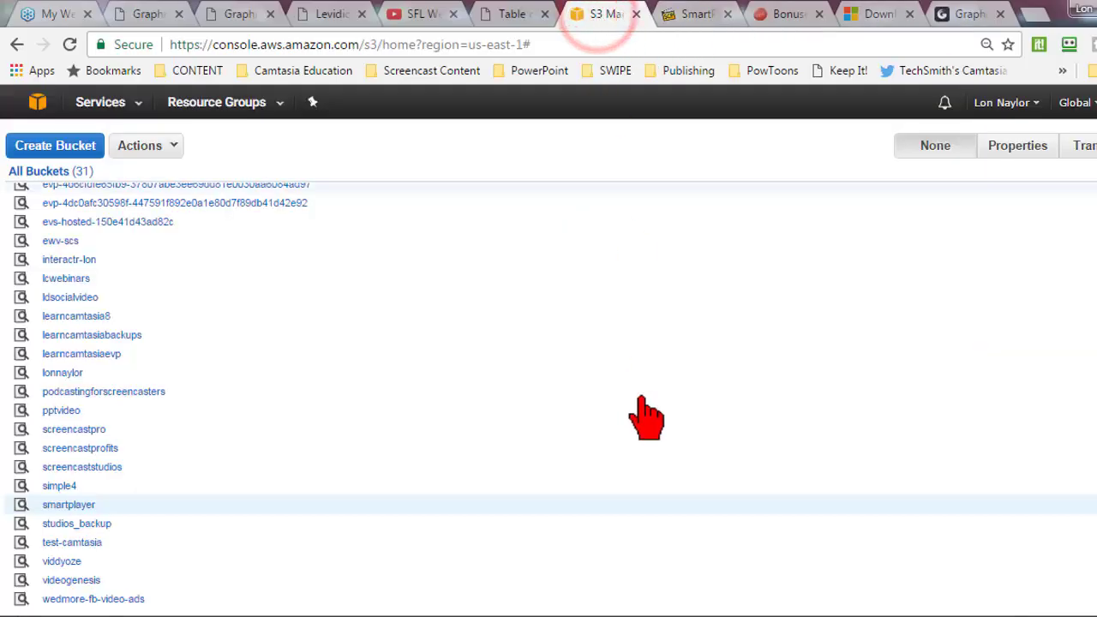
click(69, 506)
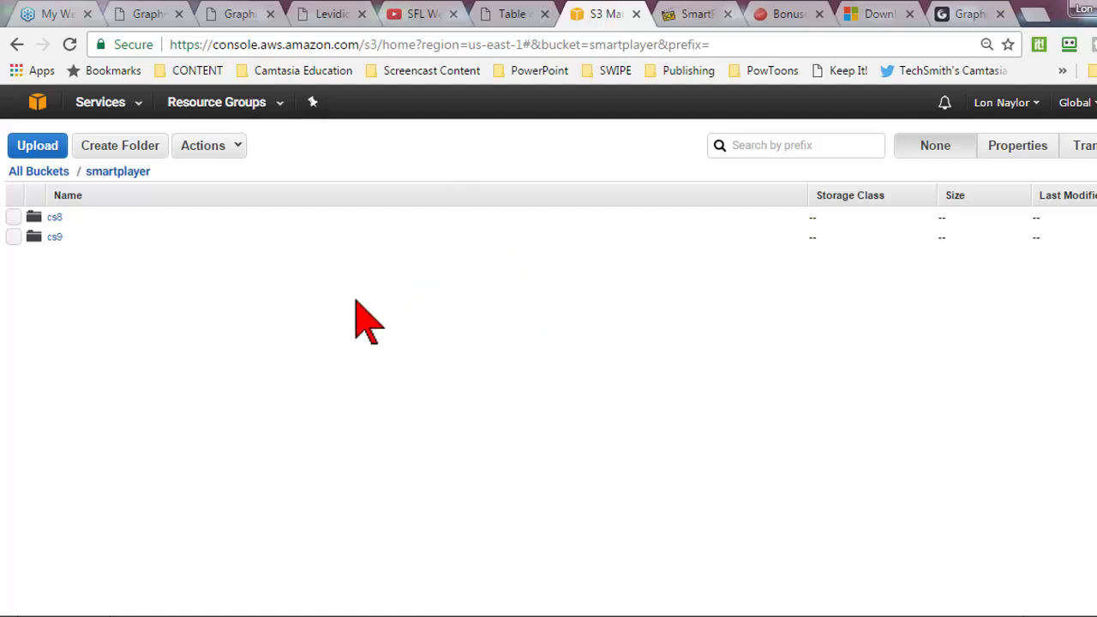
click(54, 217)
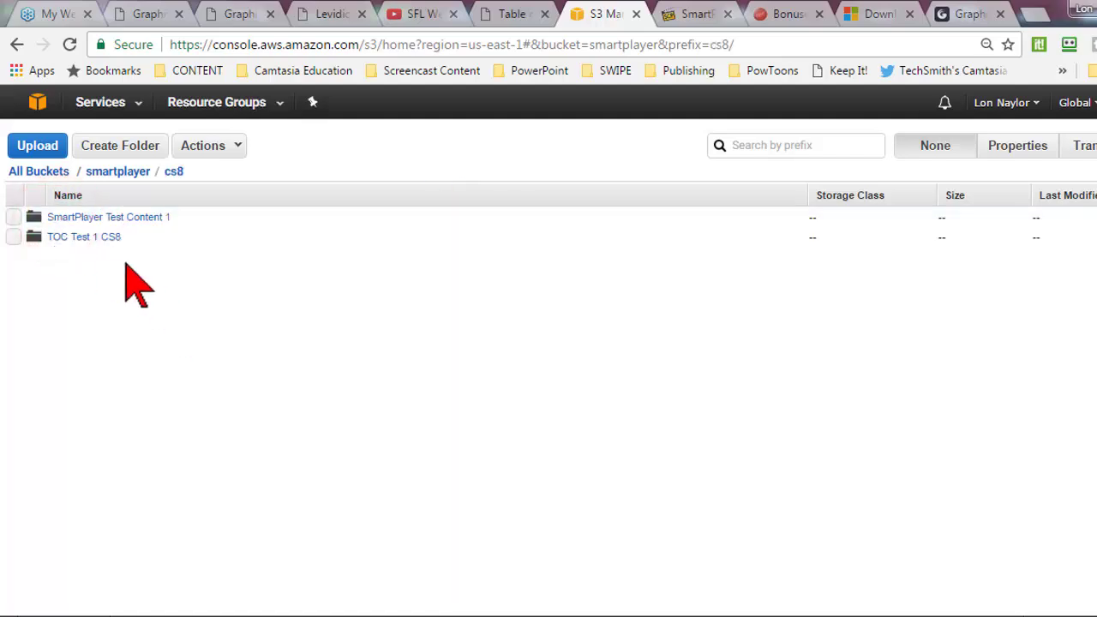
click(81, 237)
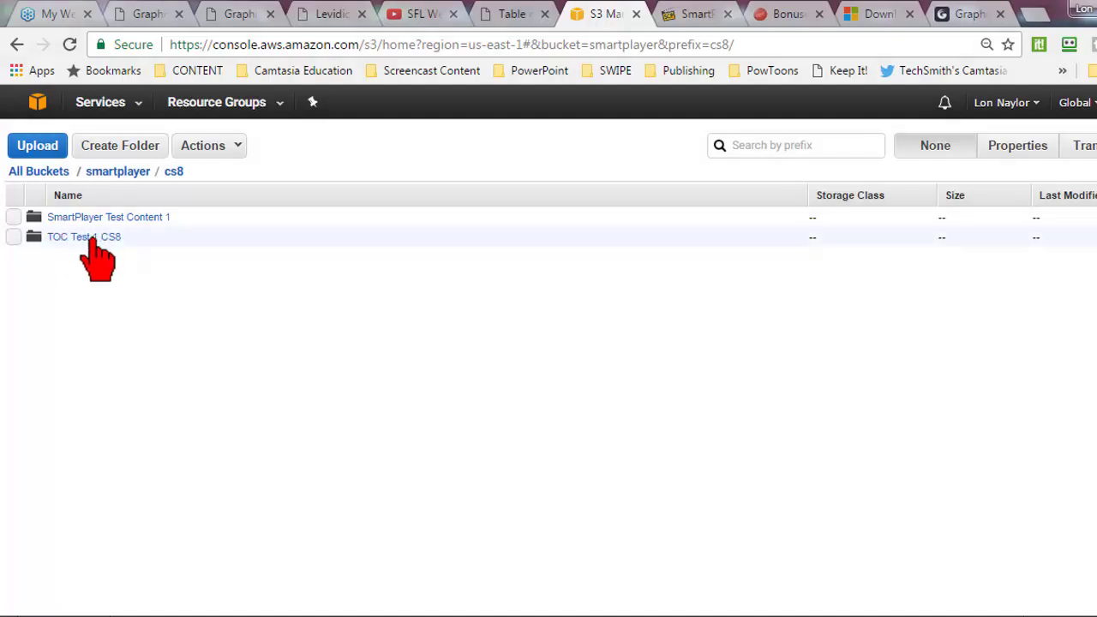
- Move the local Explorer up to TESTING and aside, then open TOC Test 1 CS8 in S3
mouse_move(215, 522)
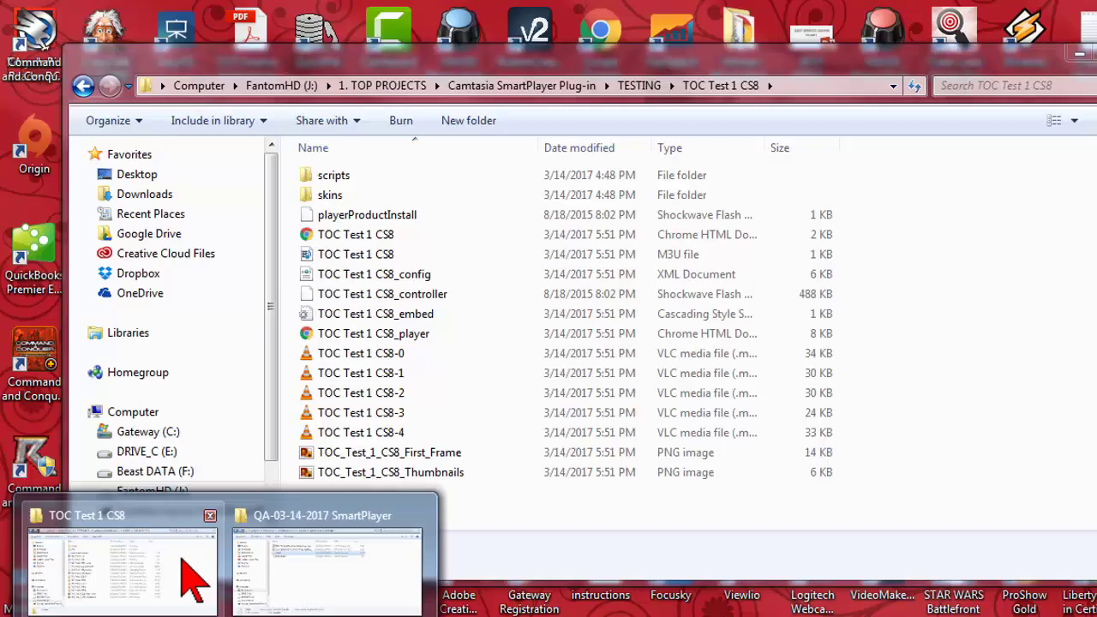
click(180, 560)
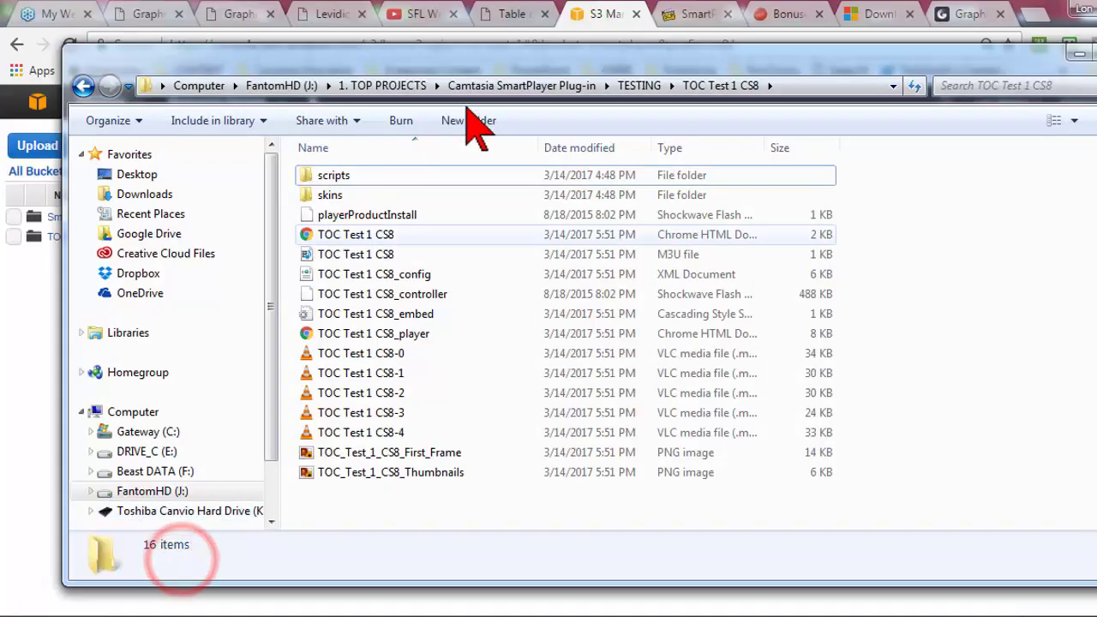
click(643, 85)
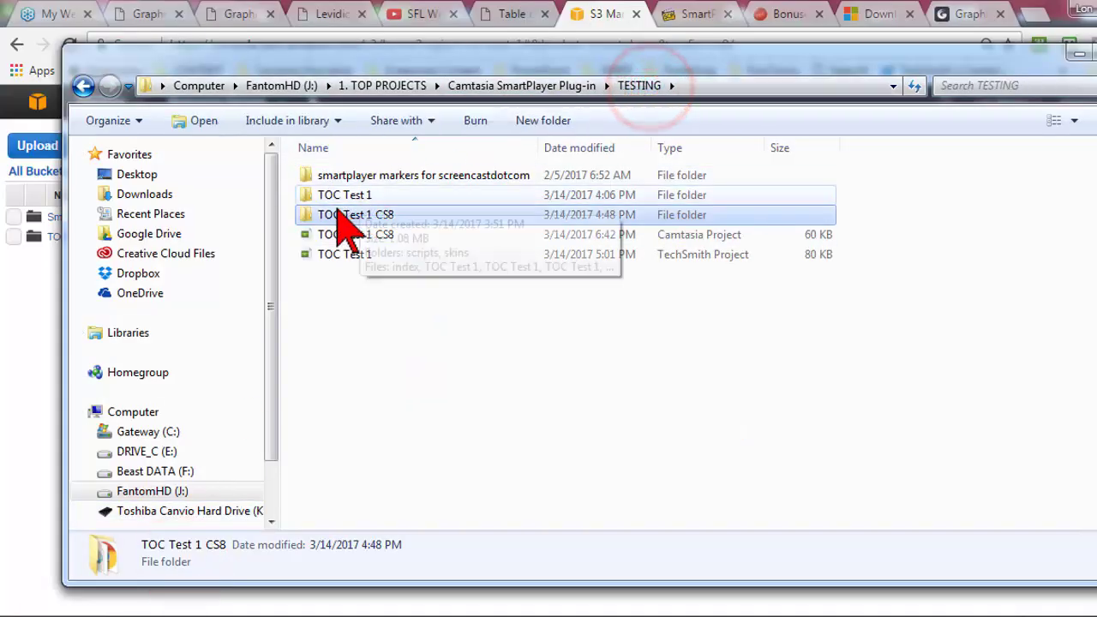
click(331, 215)
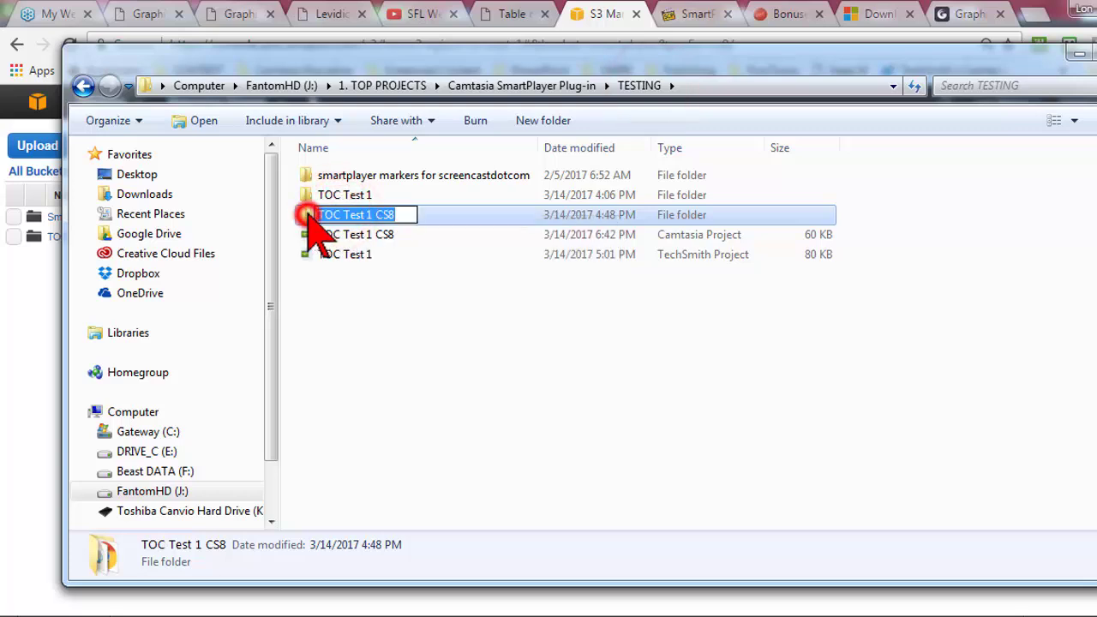
click(309, 214)
mouse_move(409, 61)
mouse_down()
mouse_move(607, 58)
mouse_move(416, 62)
mouse_up()
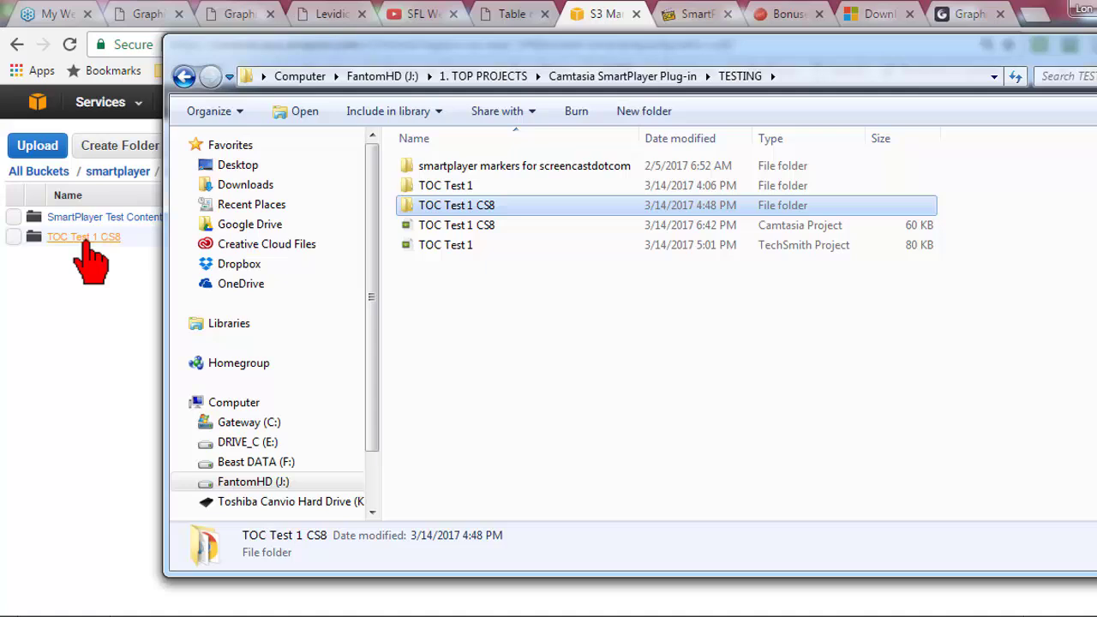
click(85, 238)
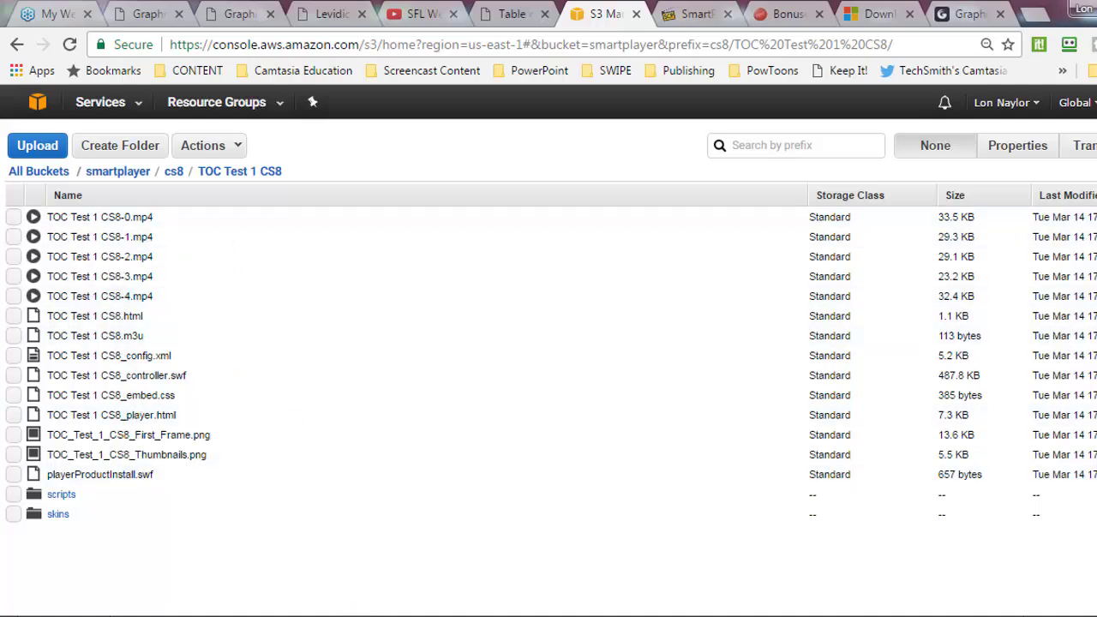
- Compare the S3 folder's contents (five MP4 parts, HTML, XML, SWF, PNG, scripts, skins) with the local output
mouse_move(224, 616)
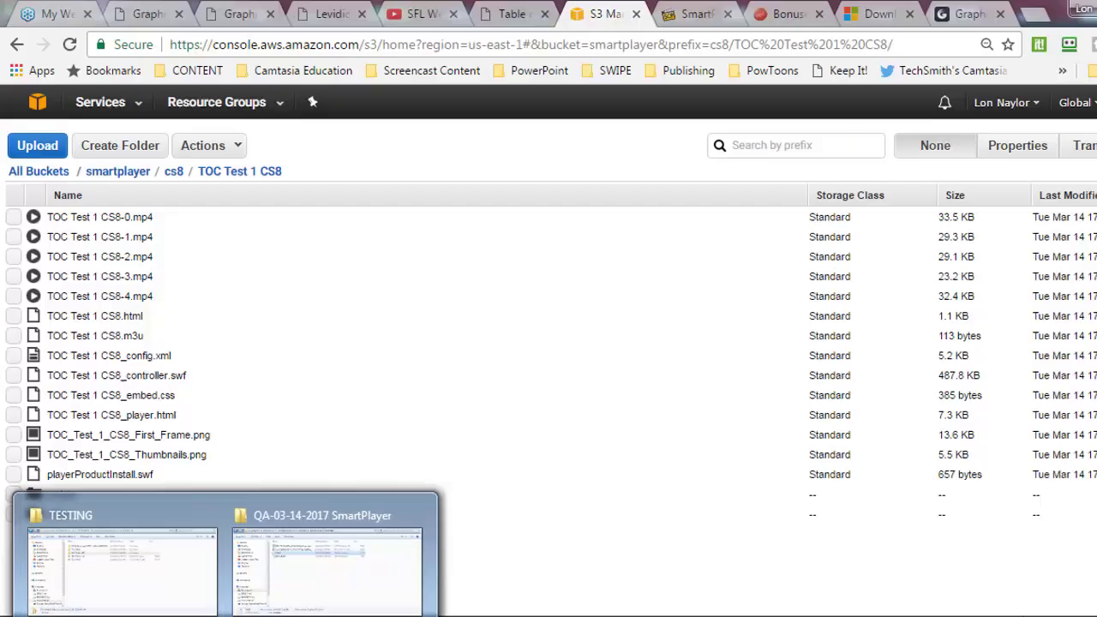
mouse_move(376, 616)
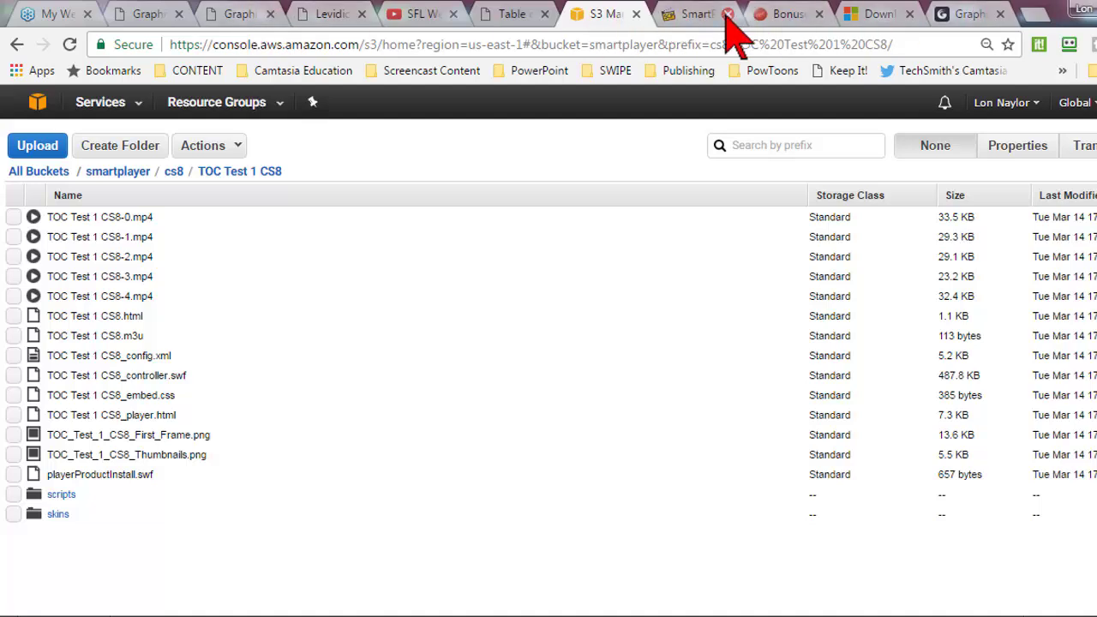
- Copy the Table of Contents Fun page's URL, then switch back to the TOC Test 1 CS8 folder
click(506, 16)
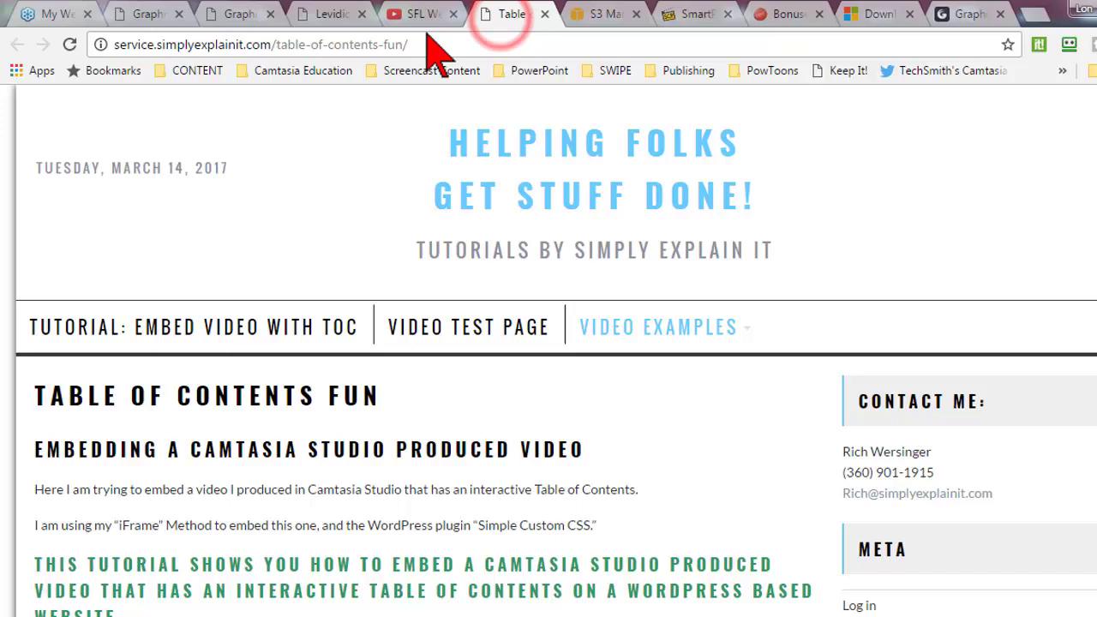
click(355, 44)
right_click(357, 48)
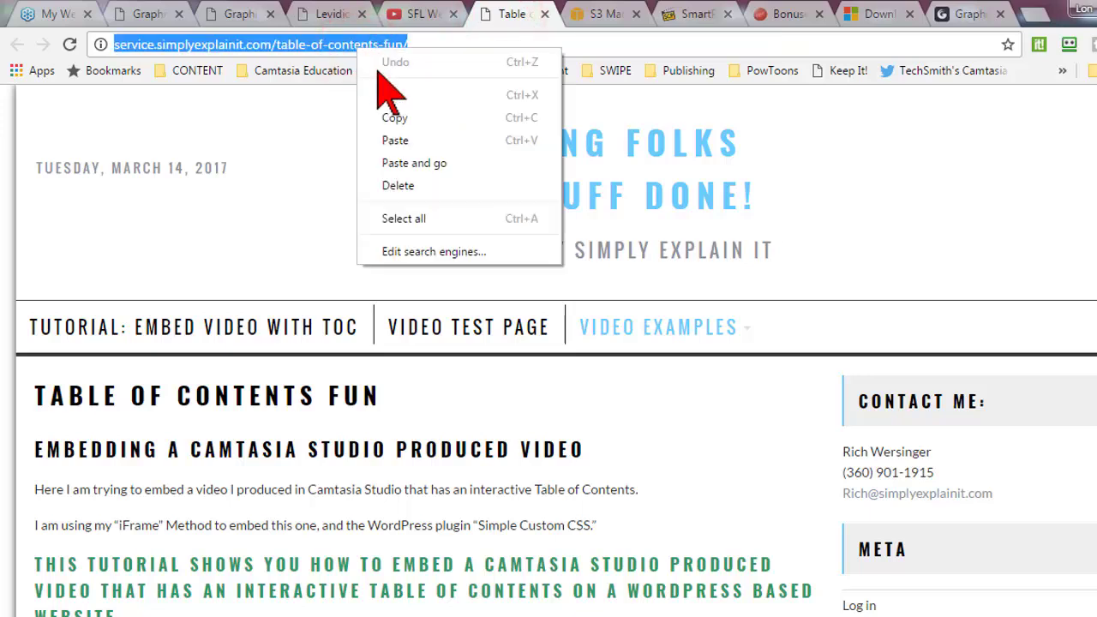
click(411, 117)
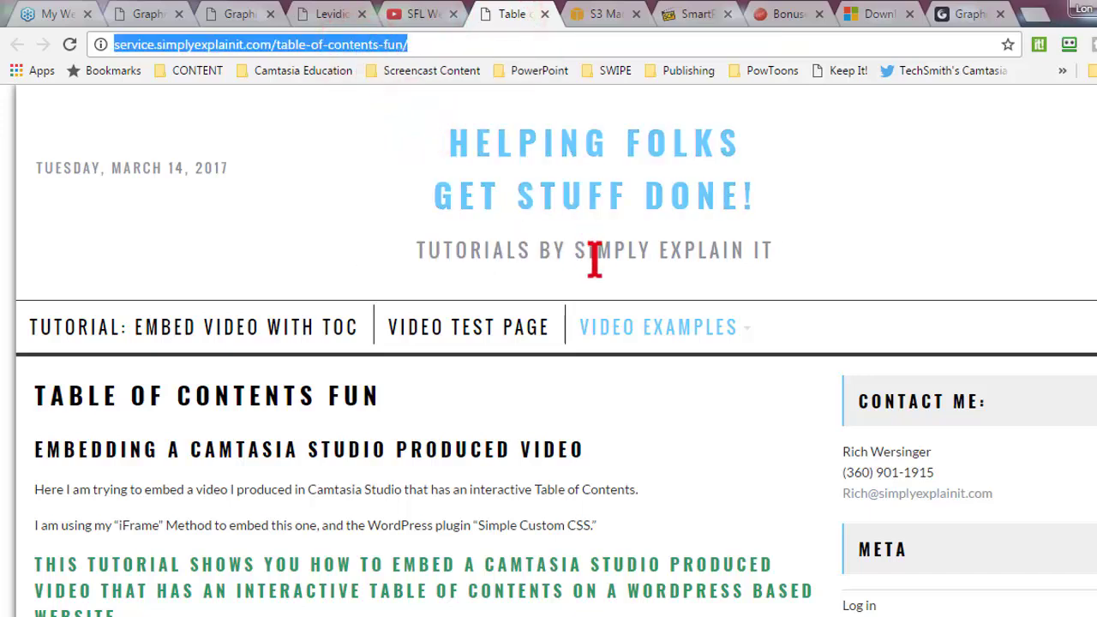
key(alt+Tab)
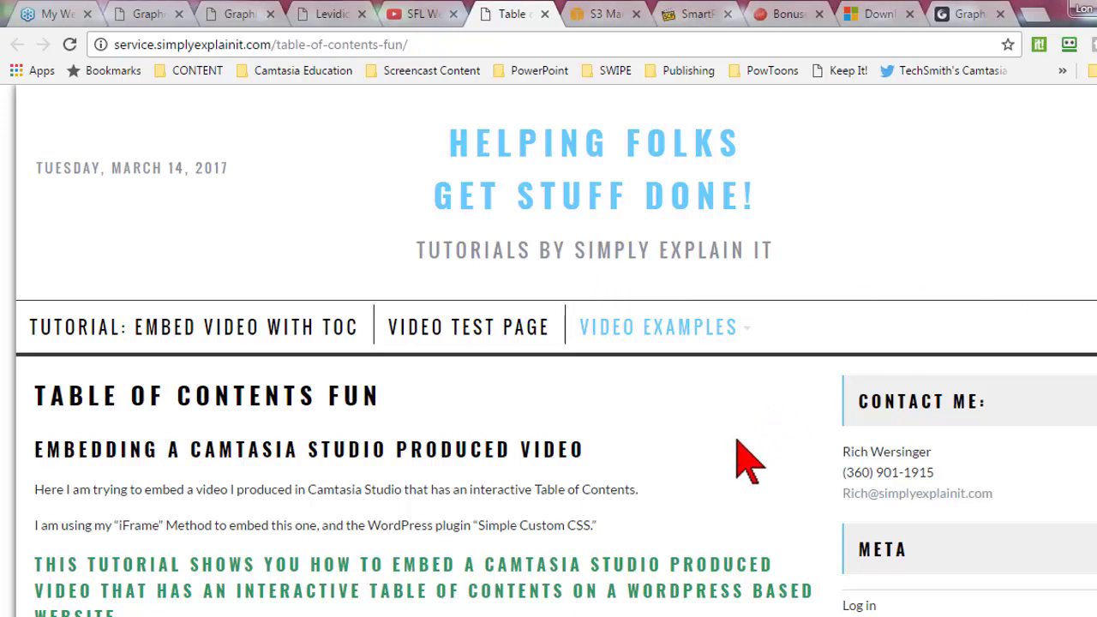
key(alt+Tab)
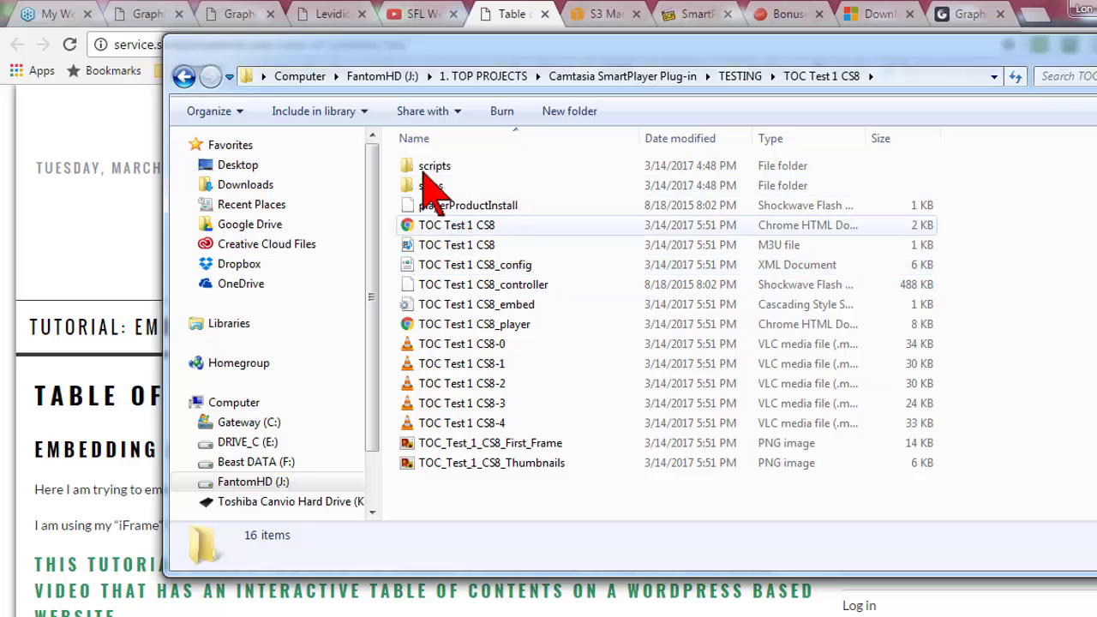
- Shift the Explorer window left and open TOC Test 1 CS8.html in Chrome
drag(494, 43, 386, 40)
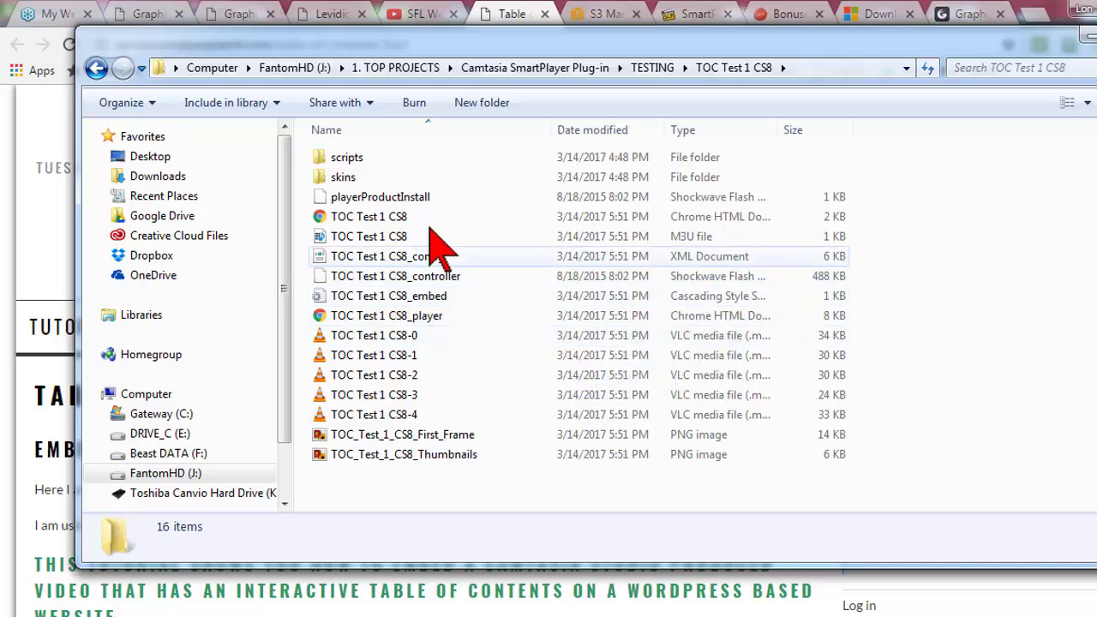
click(380, 216)
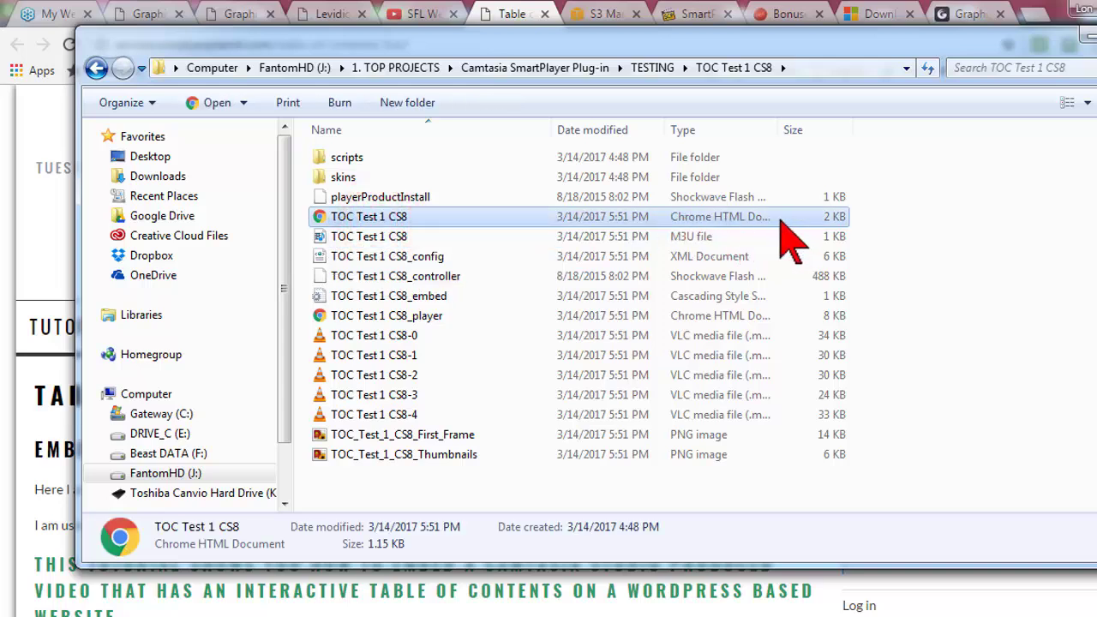
double_click(344, 218)
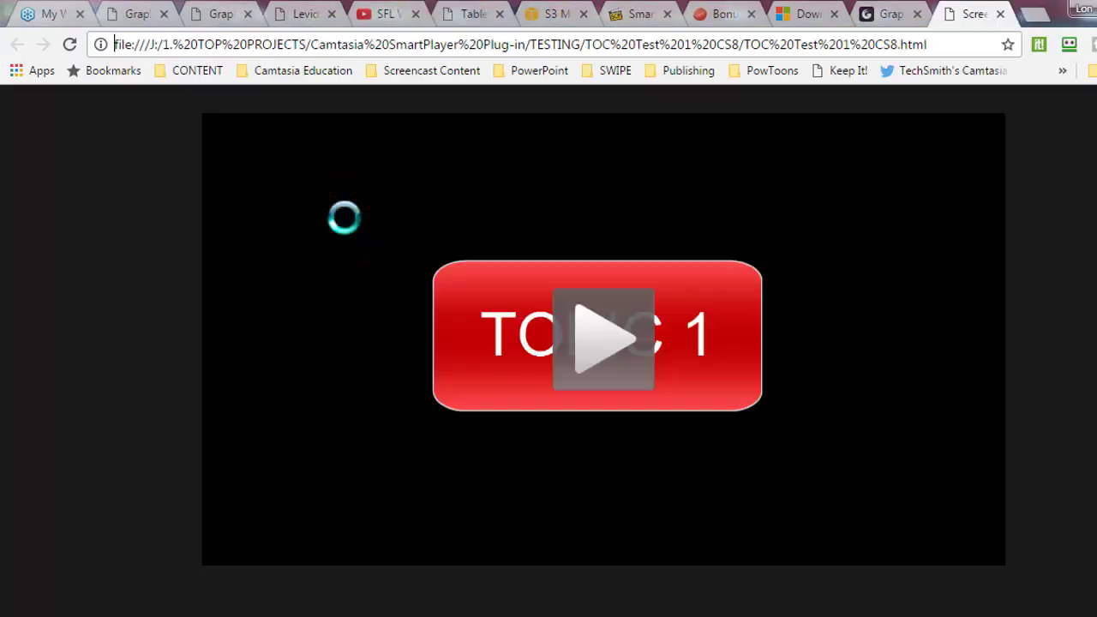
- Play the local TOC video, jump to Topics 2 and 4, pause, and follow the CLICK ME hotspot
click(608, 337)
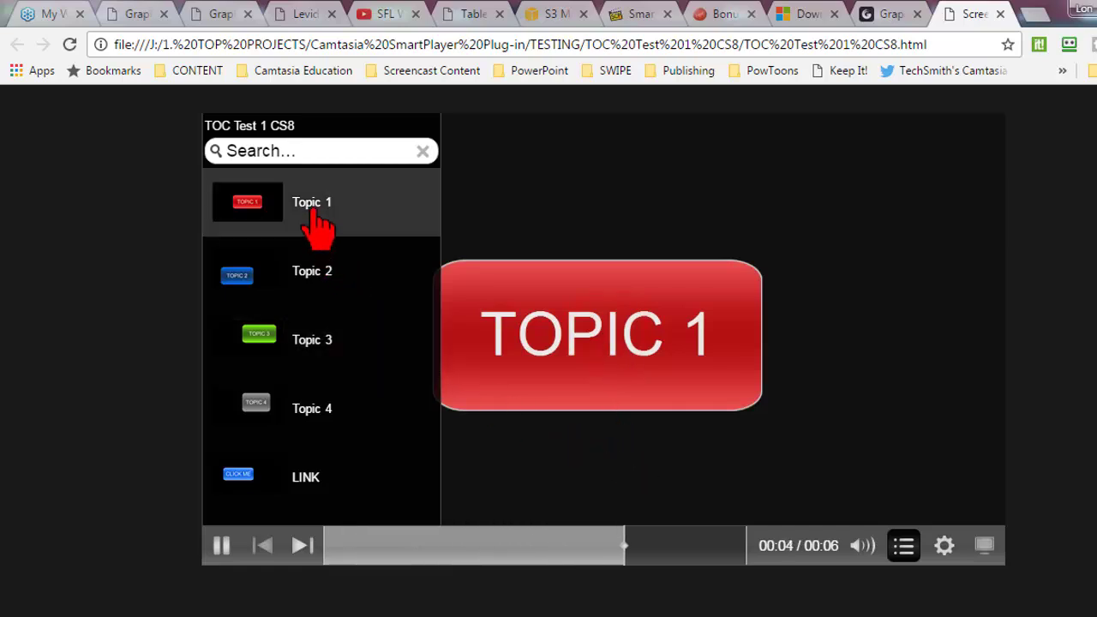
click(314, 276)
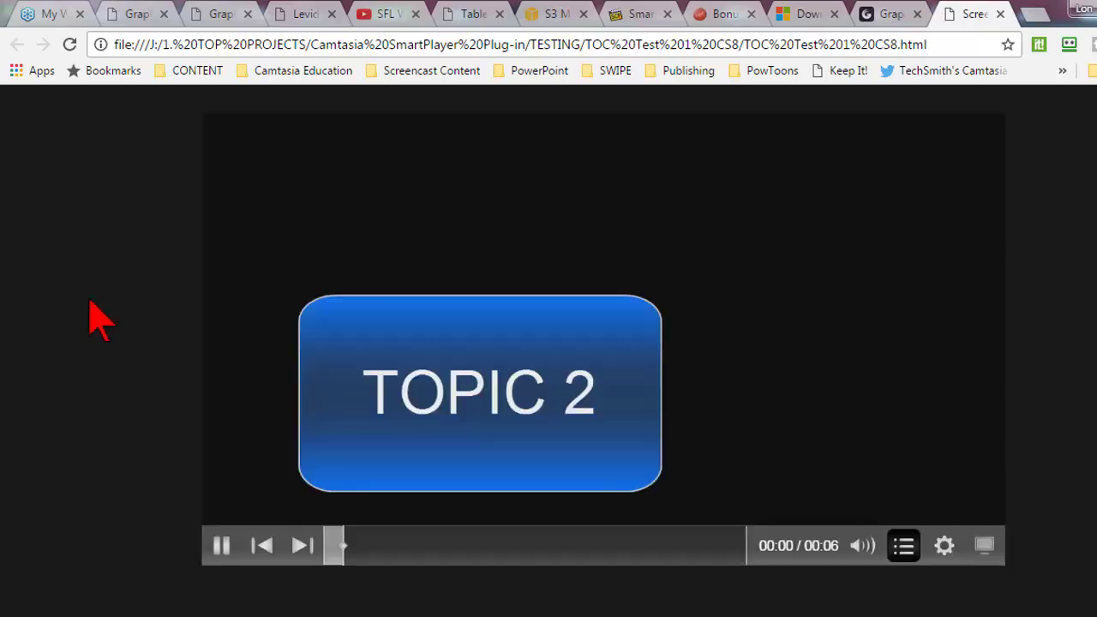
mouse_move(248, 339)
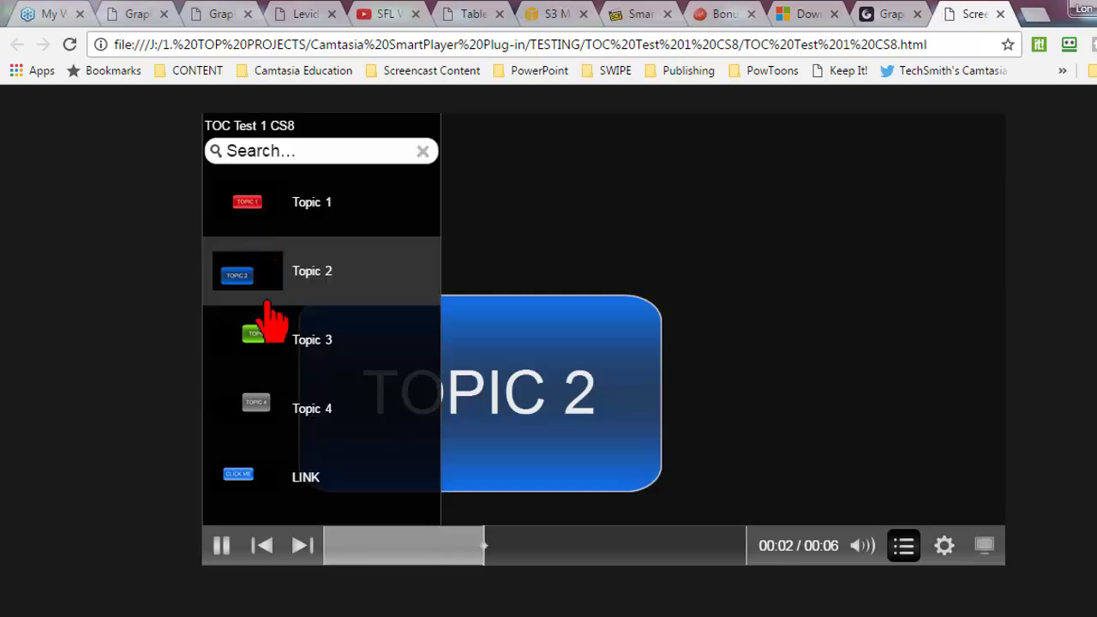
click(268, 415)
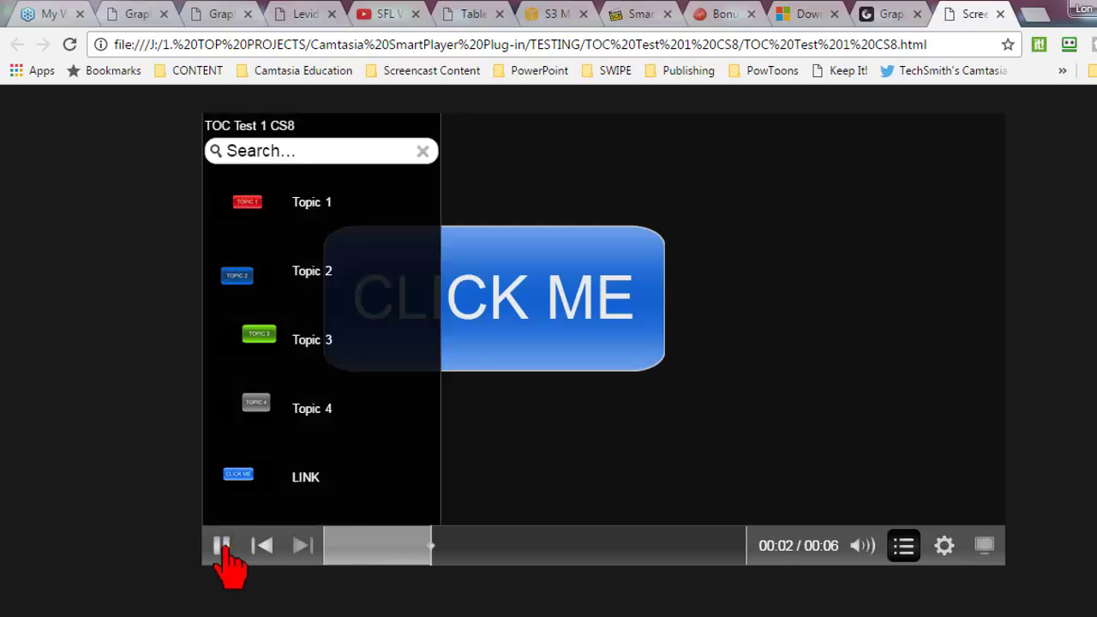
click(223, 548)
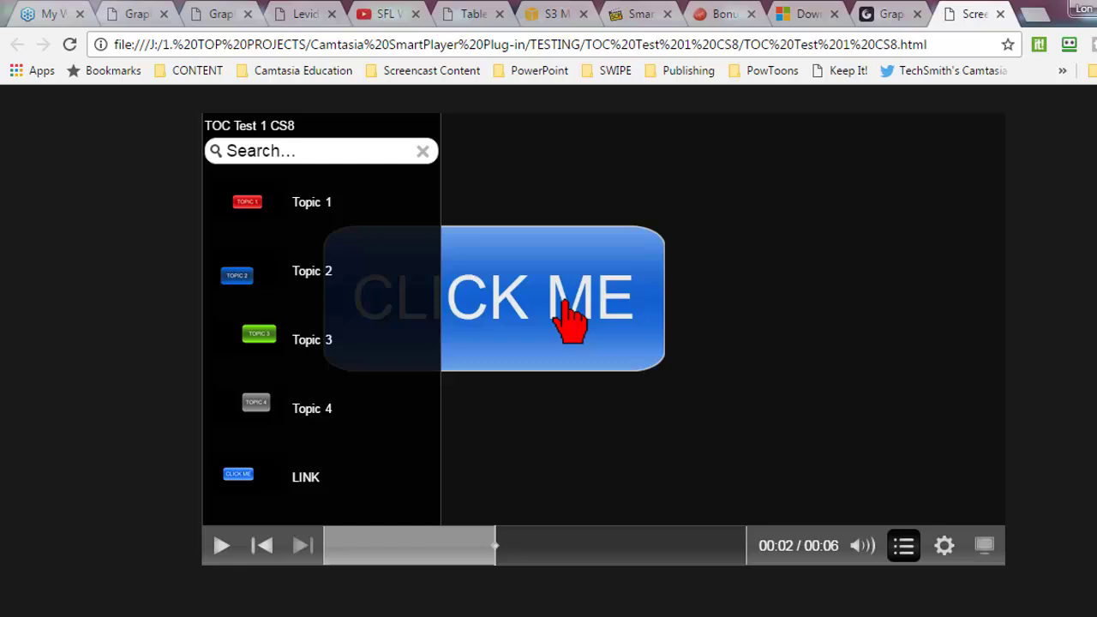
click(571, 324)
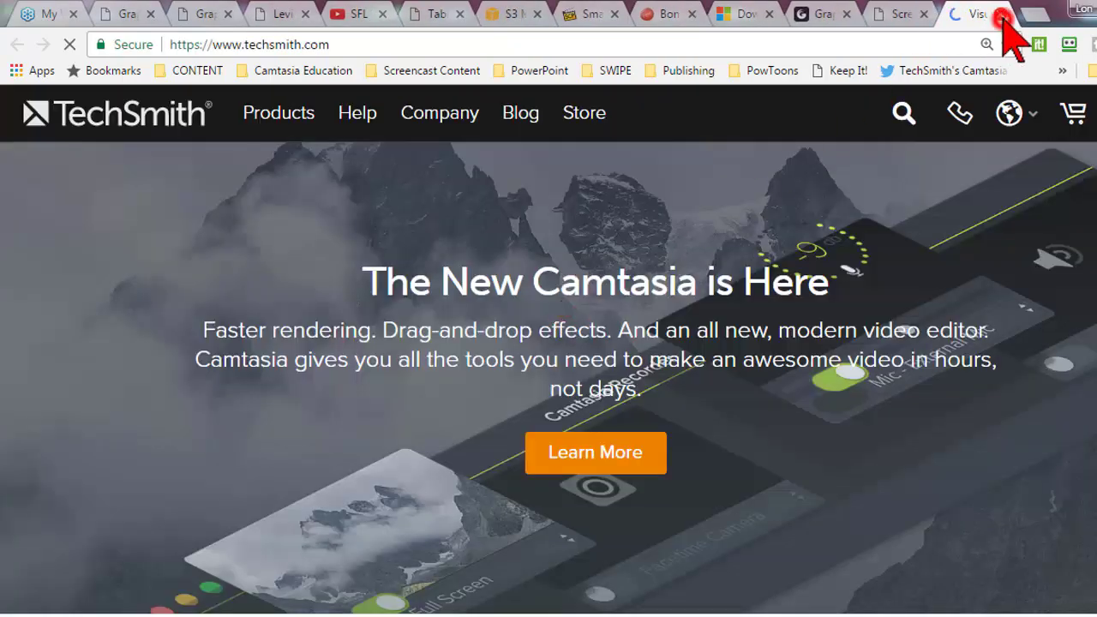
- Close the TechSmith and local SmartPlayer tabs and bring the TOC Test 1 CS8 folder forward
click(1003, 15)
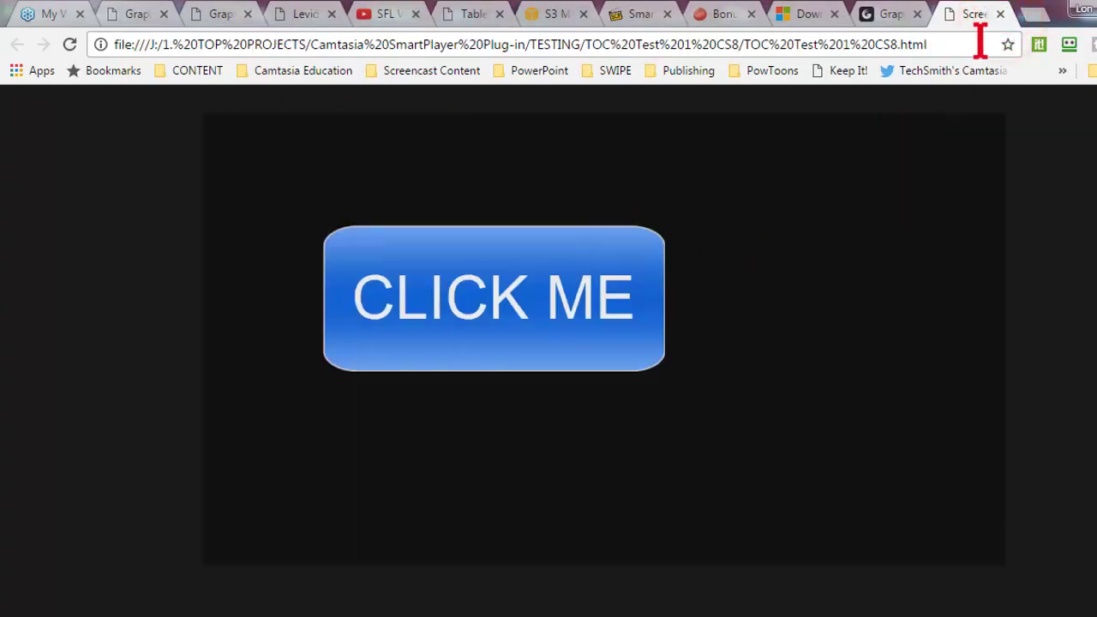
click(1000, 14)
mouse_move(269, 600)
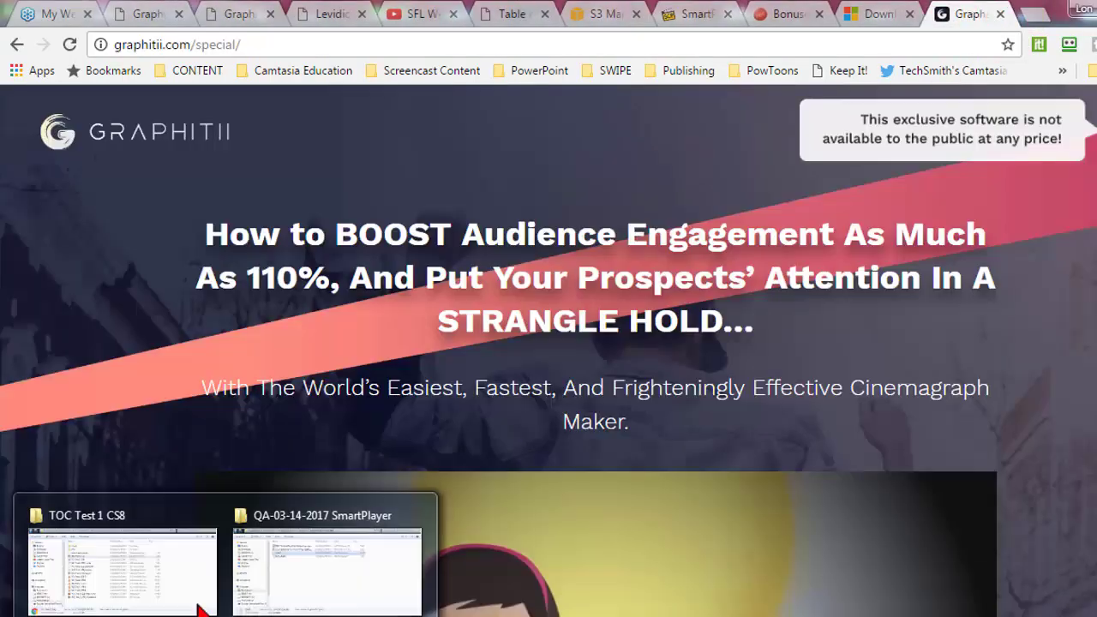
click(166, 570)
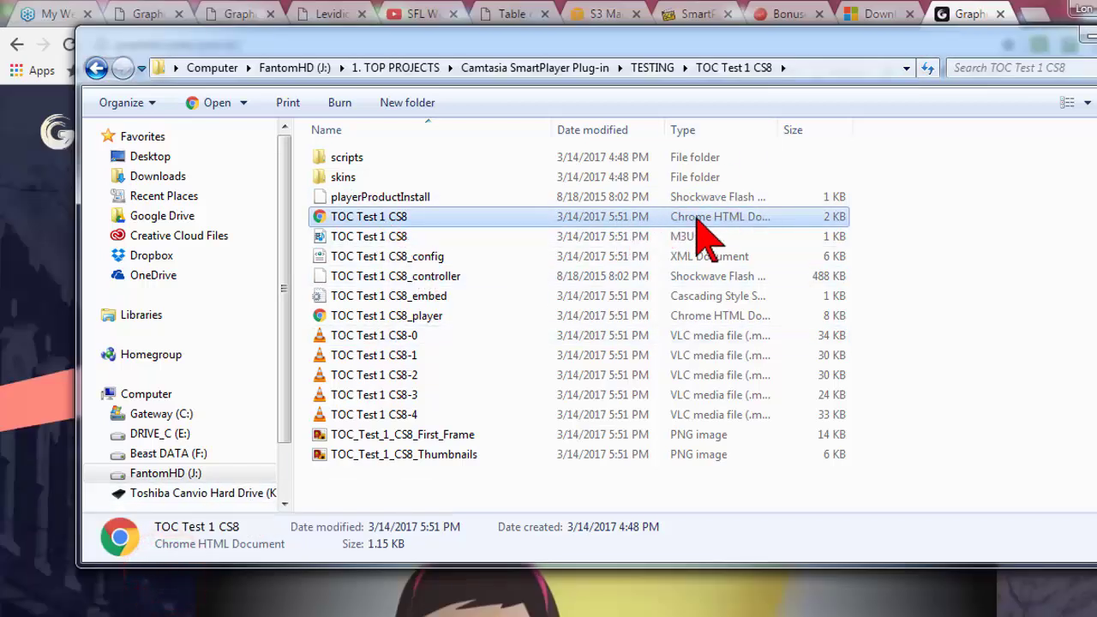
- Open TOC Test 1 CS8.html in PSPad and scroll down to the iframe code
right_click(392, 224)
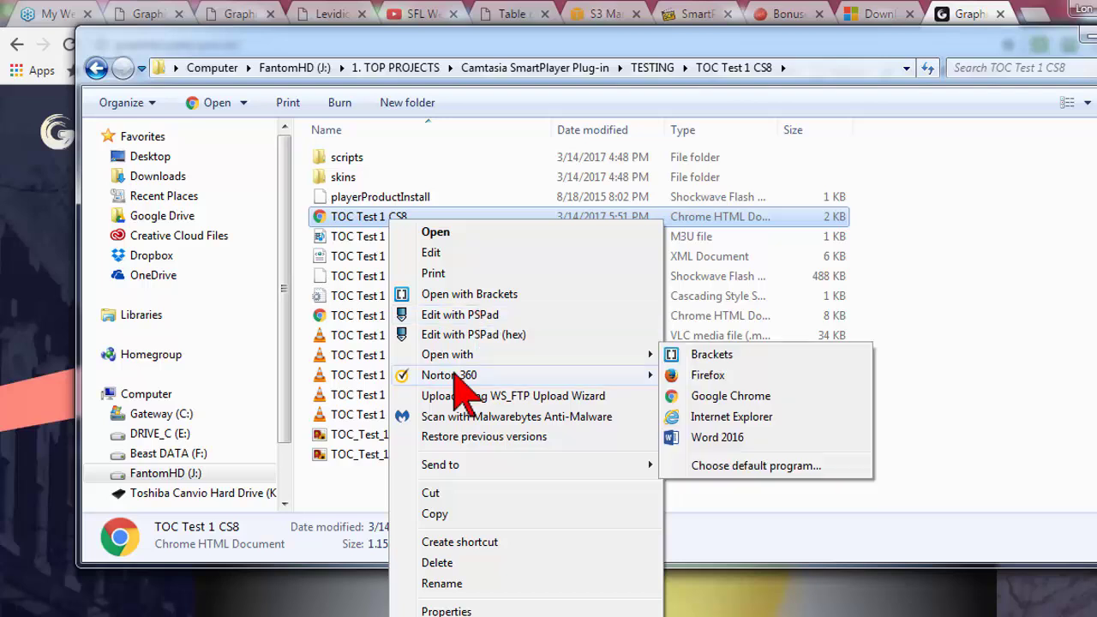
click(452, 319)
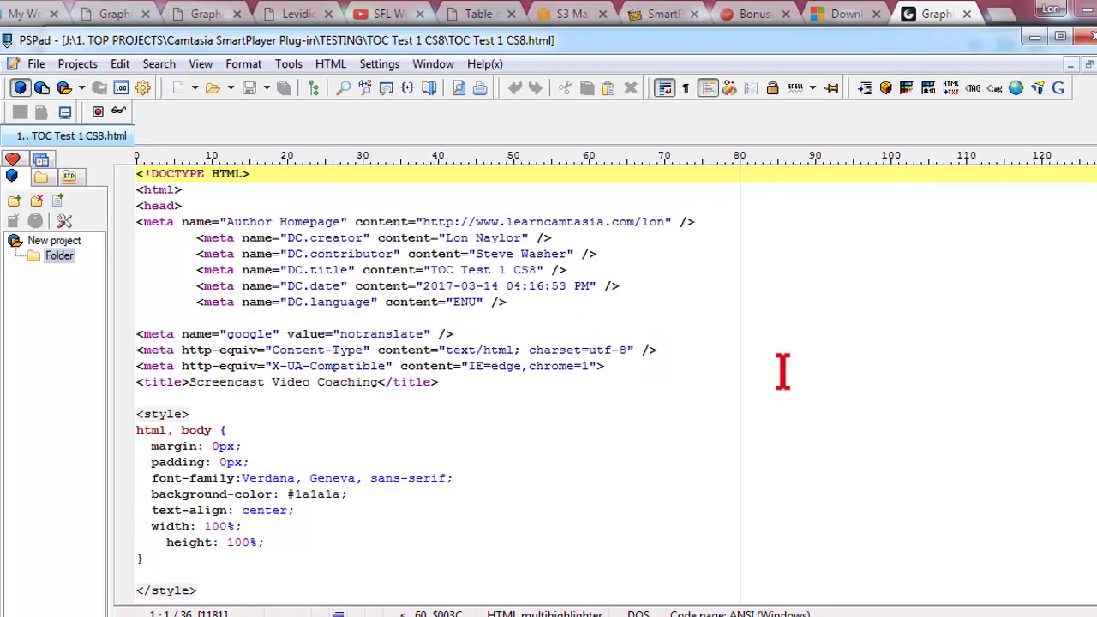
scroll(689, 336, down, 6)
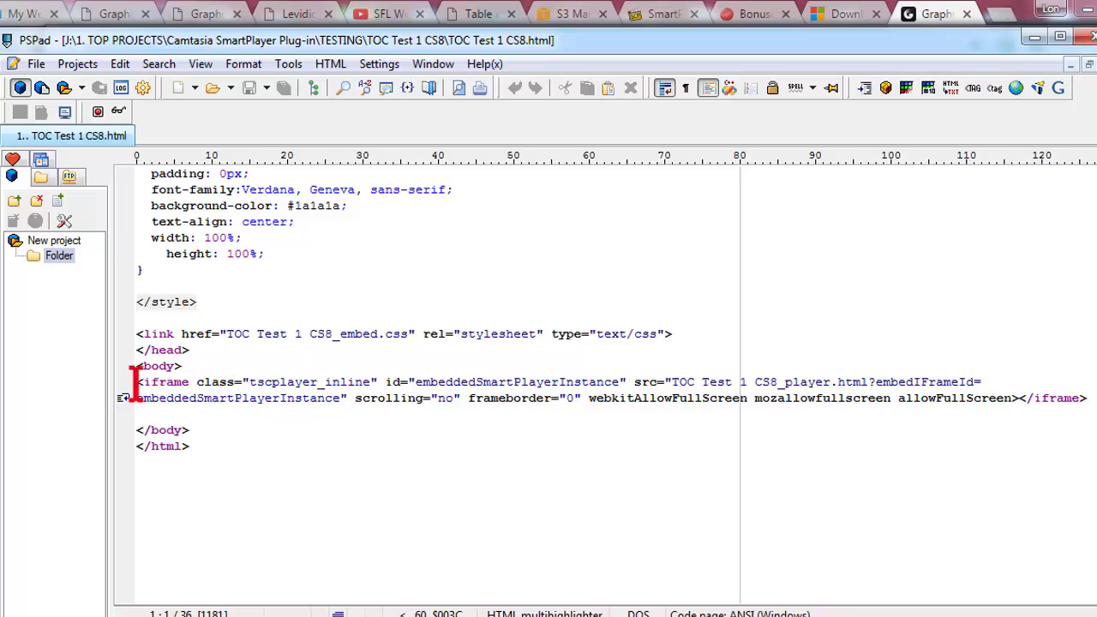
- Copy the full iframe embed code and return to the SmartPlayer Test 1 post
drag(134, 381, 356, 398)
drag(576, 403, 1090, 405)
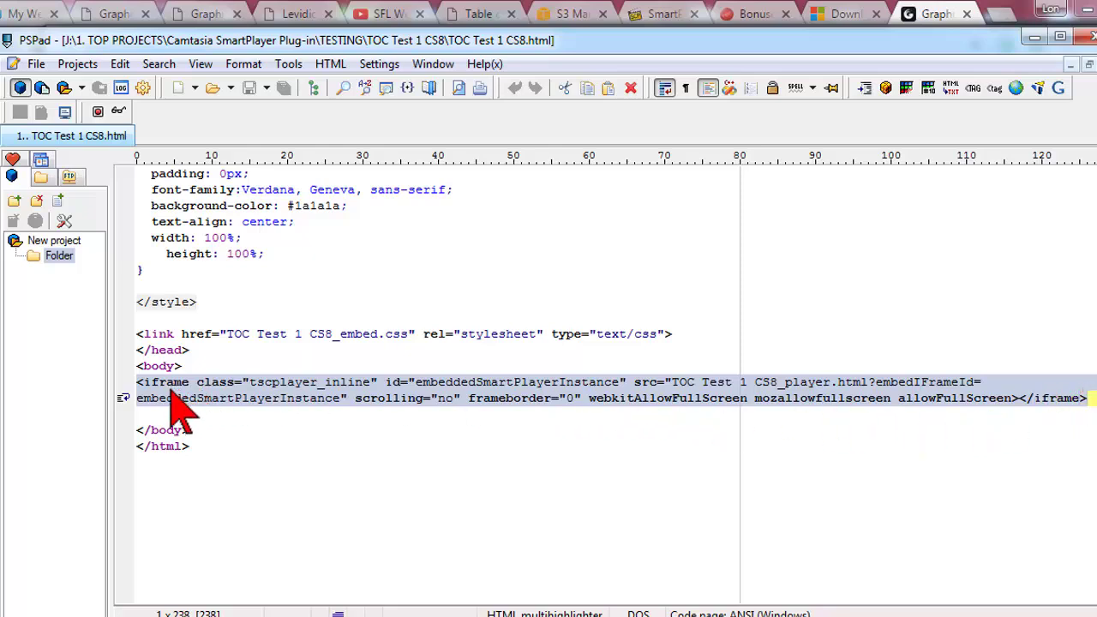
right_click(826, 388)
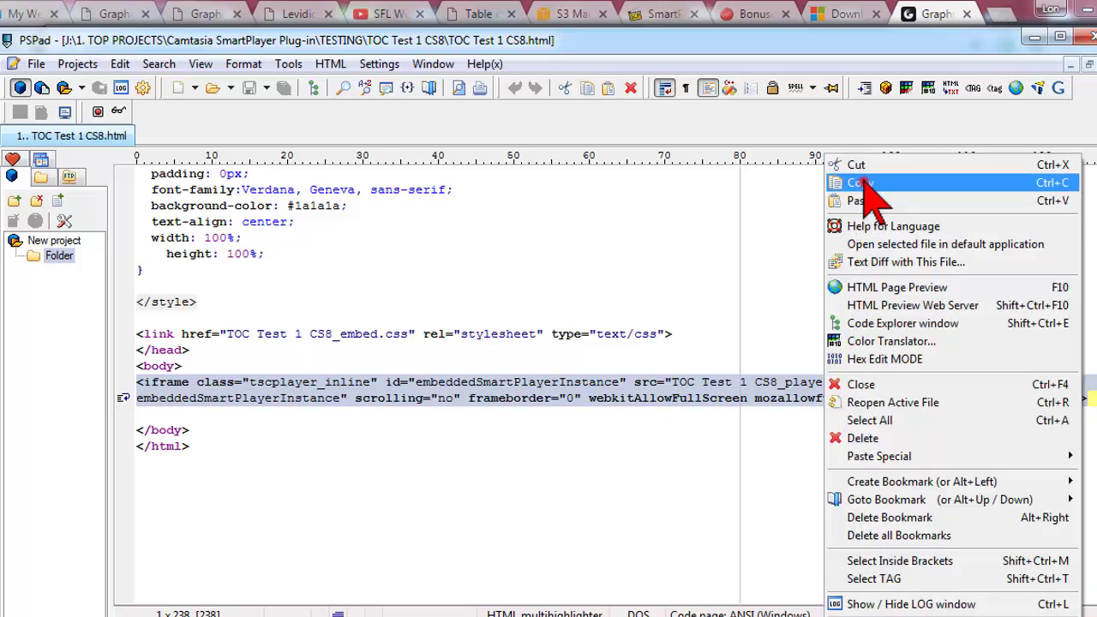
click(861, 182)
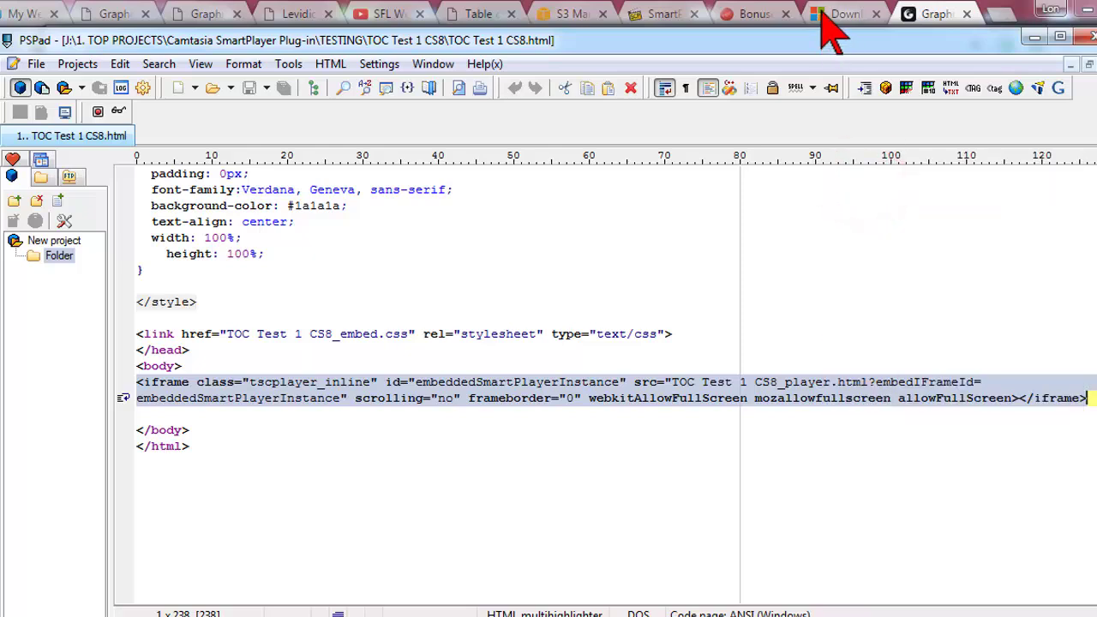
click(673, 19)
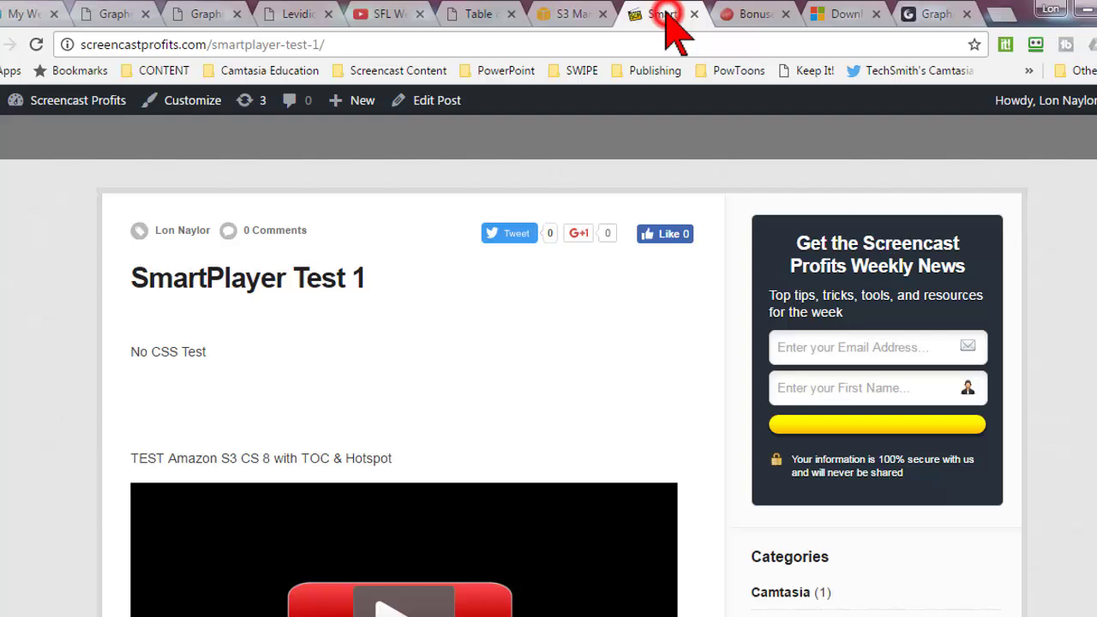
- Edit the SmartPlayer Test 1 post in the Text tab and add blank lines at the top
click(444, 107)
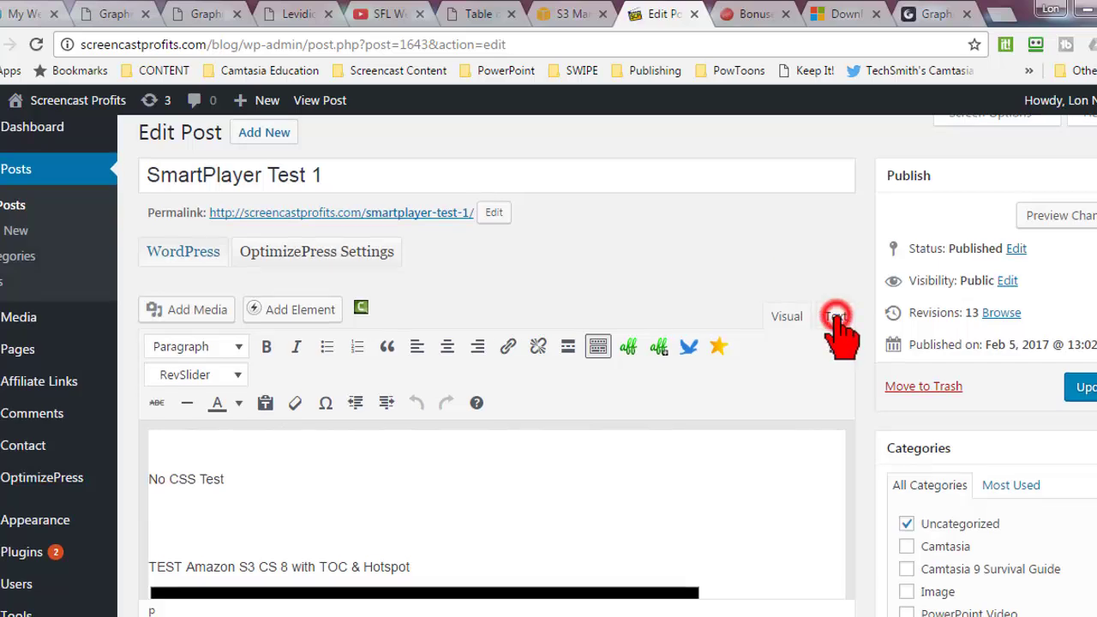
click(836, 317)
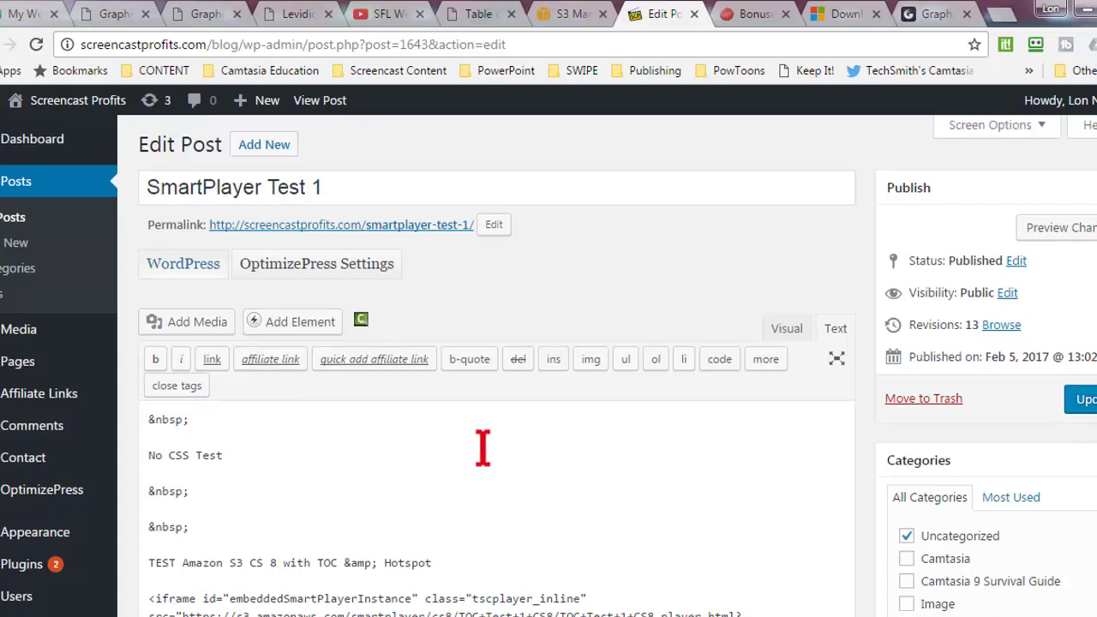
click(150, 423)
key(Return)
key(Return)
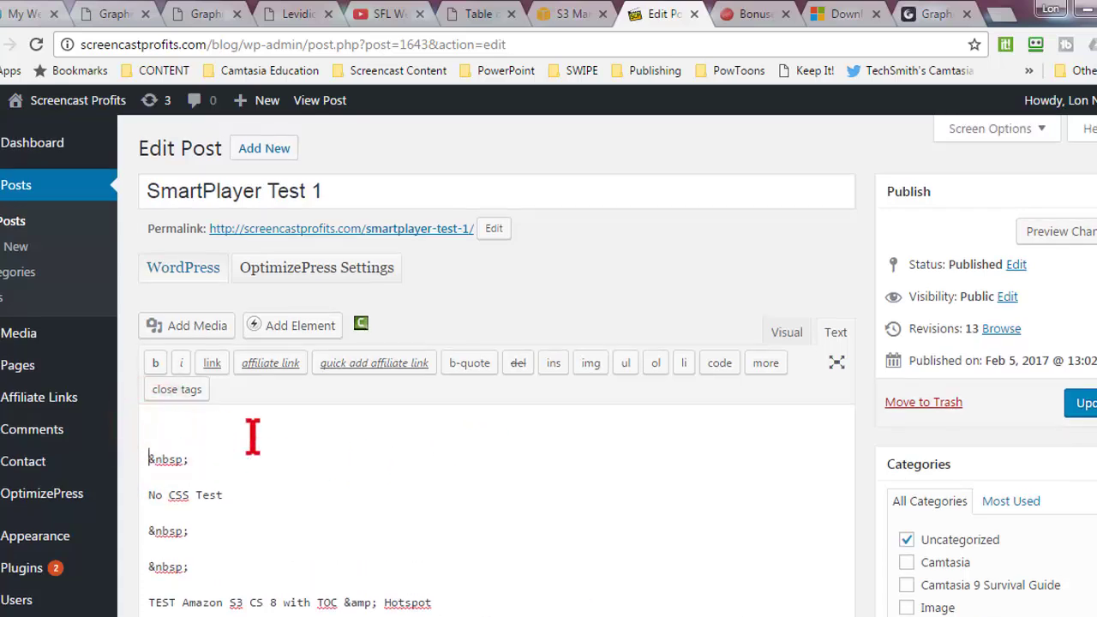
key(Return)
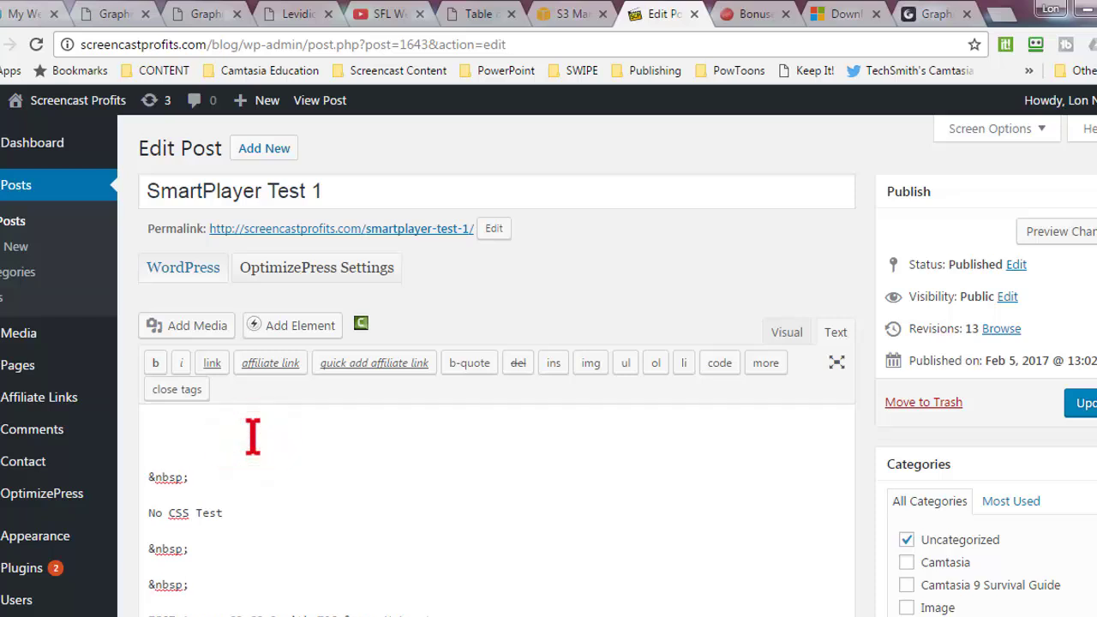
- Paste the iframe embed code at the top, select its src file name, and bring up Explorer
right_click(253, 437)
click(341, 311)
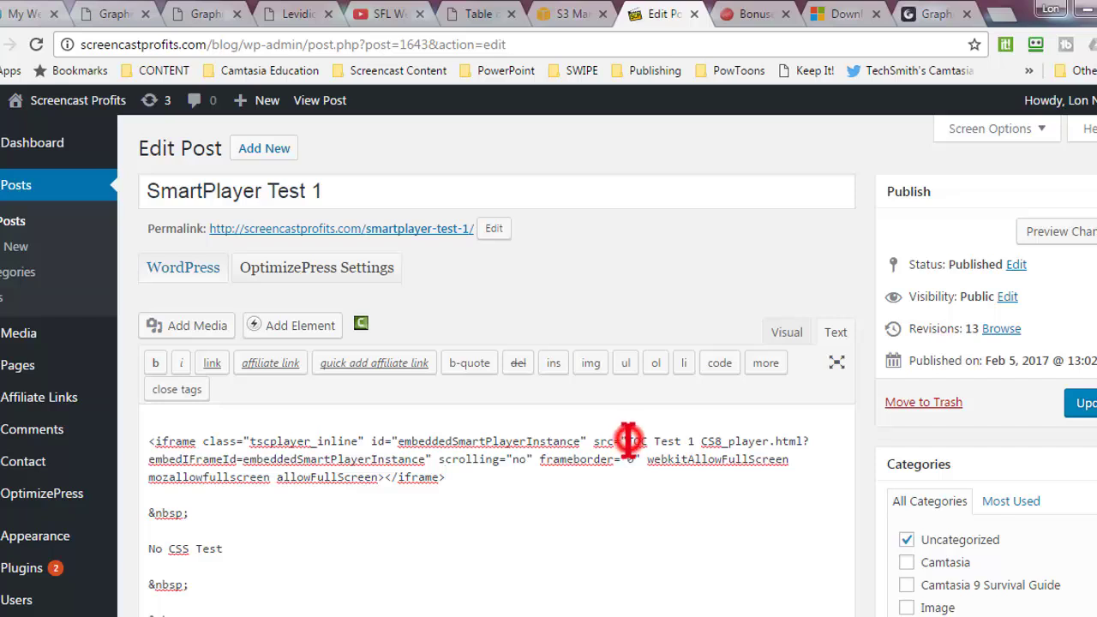
drag(629, 441, 787, 441)
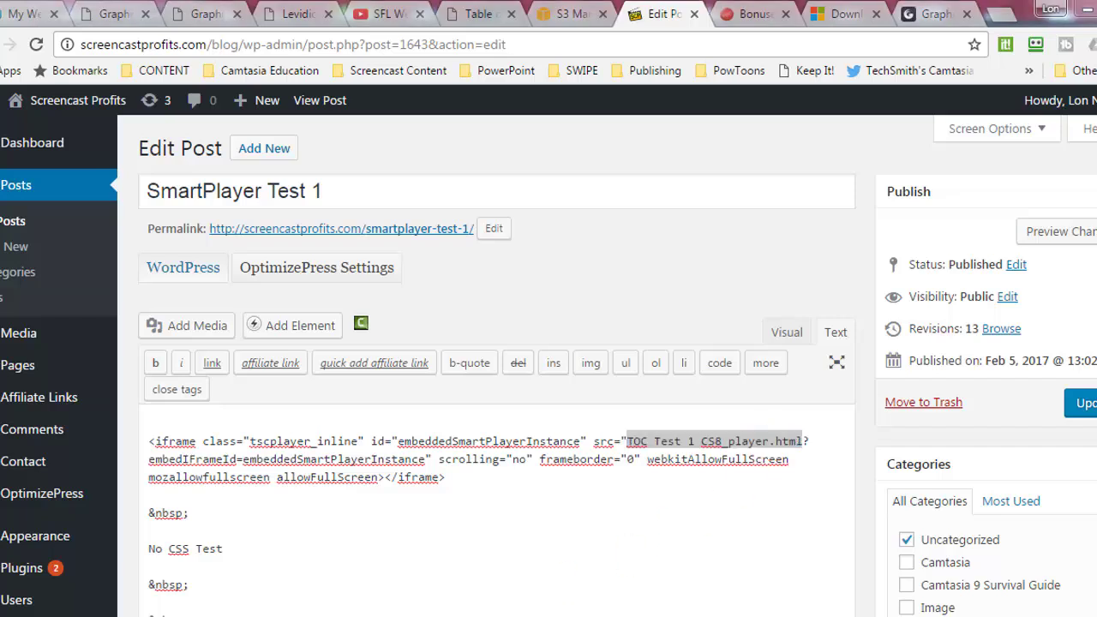
click(81, 570)
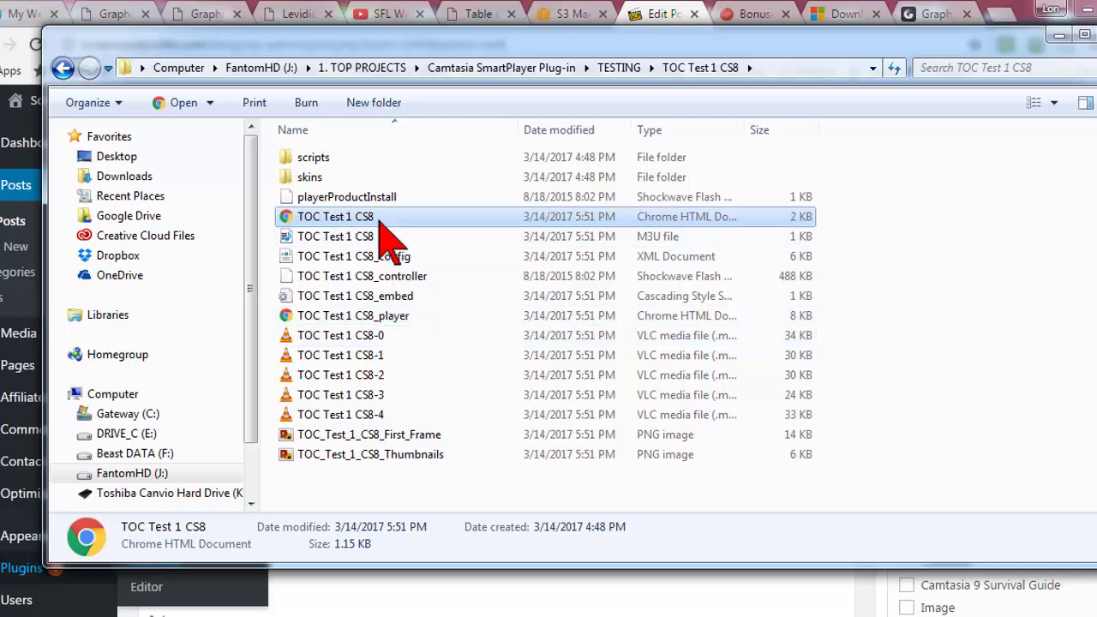
- Check the TOC Test 1 CS8_player and TOC Test 1 CS8 file details, then return to the S3 listing
click(371, 315)
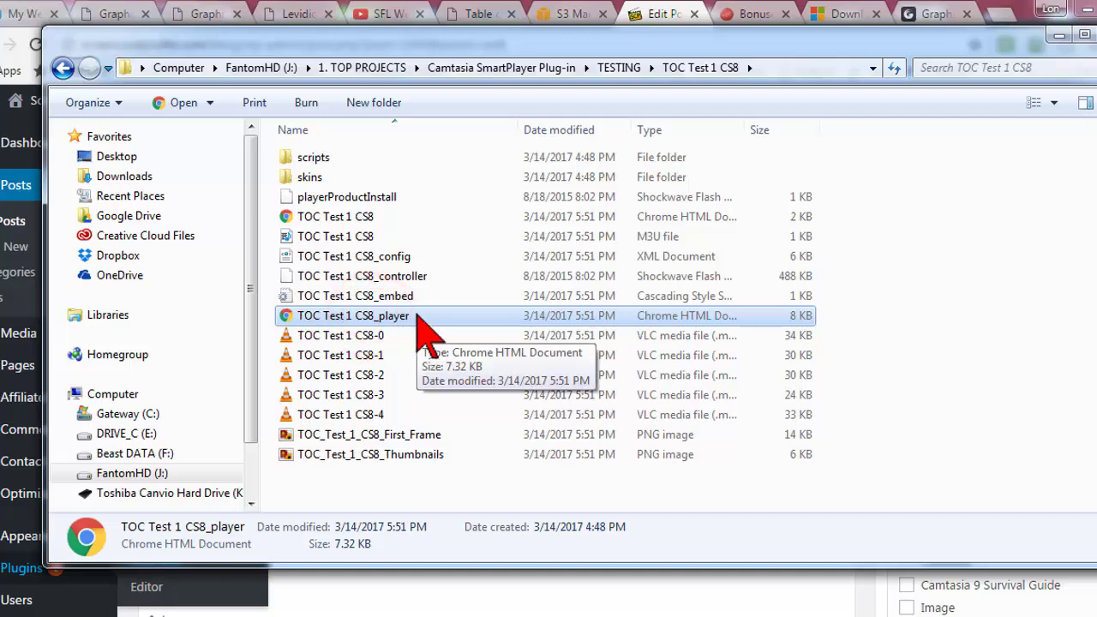
click(368, 225)
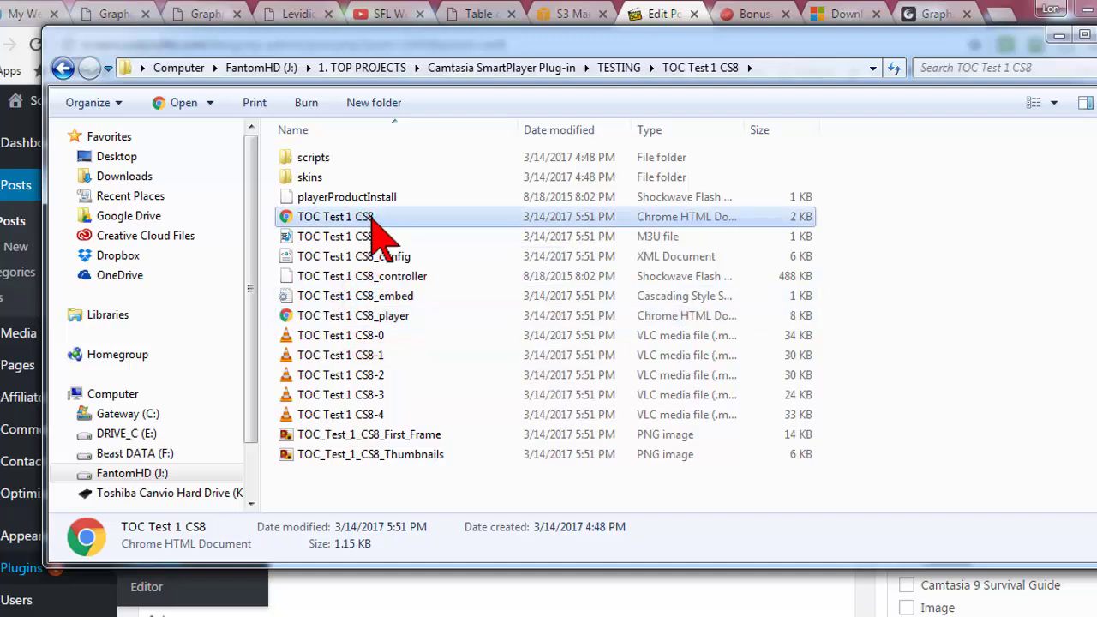
click(355, 319)
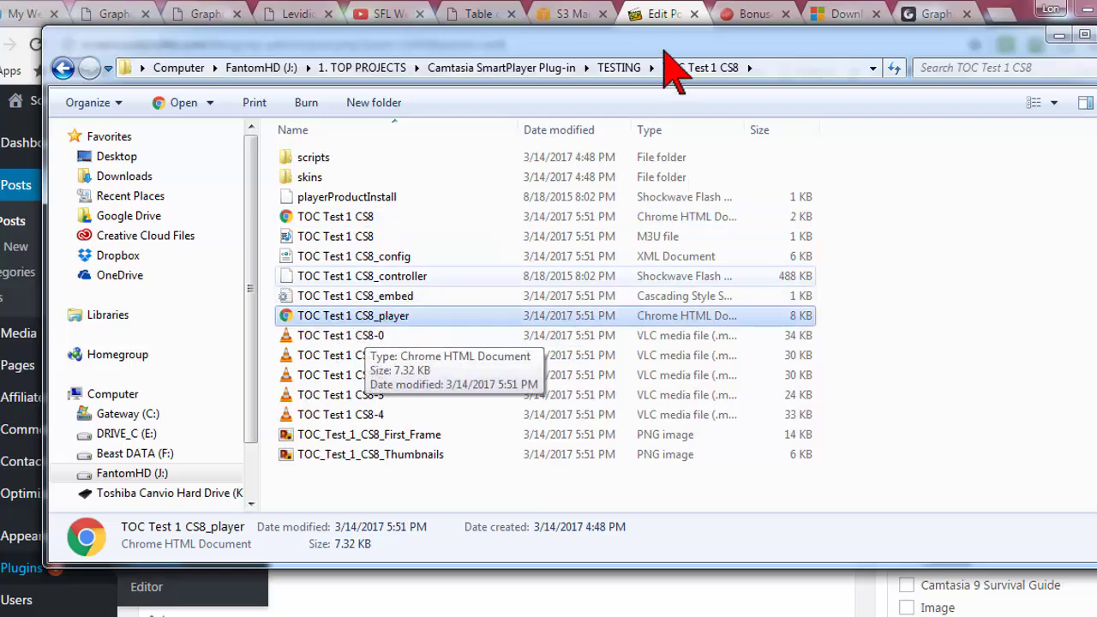
click(573, 17)
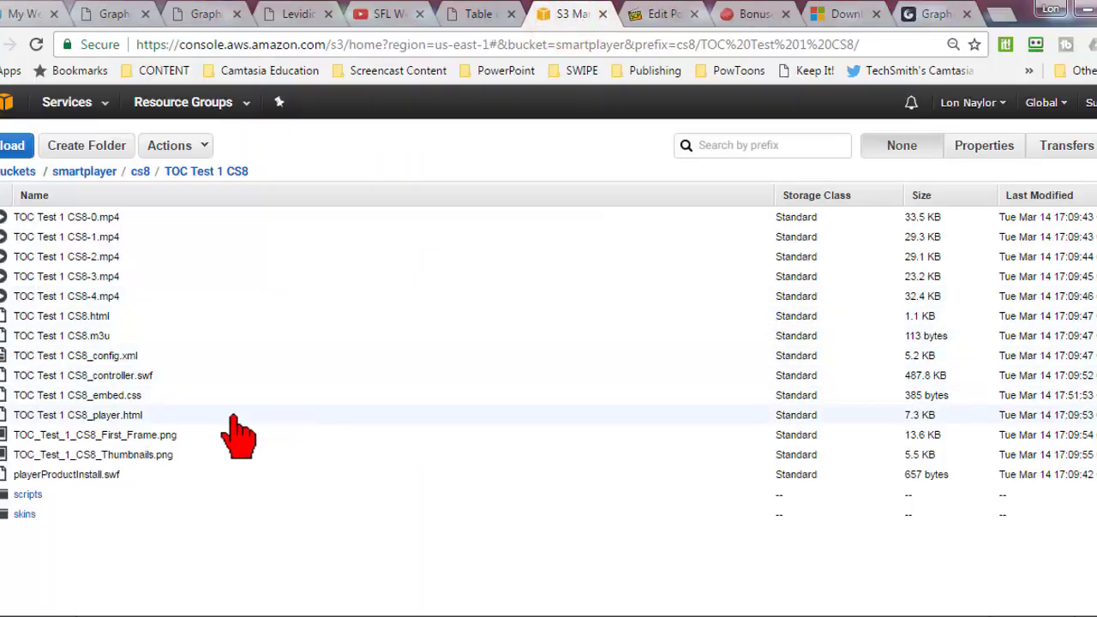
- Open the S3 properties of TOC Test 1 CS8_player.html and copy its s3.amazonaws.com link
right_click(76, 420)
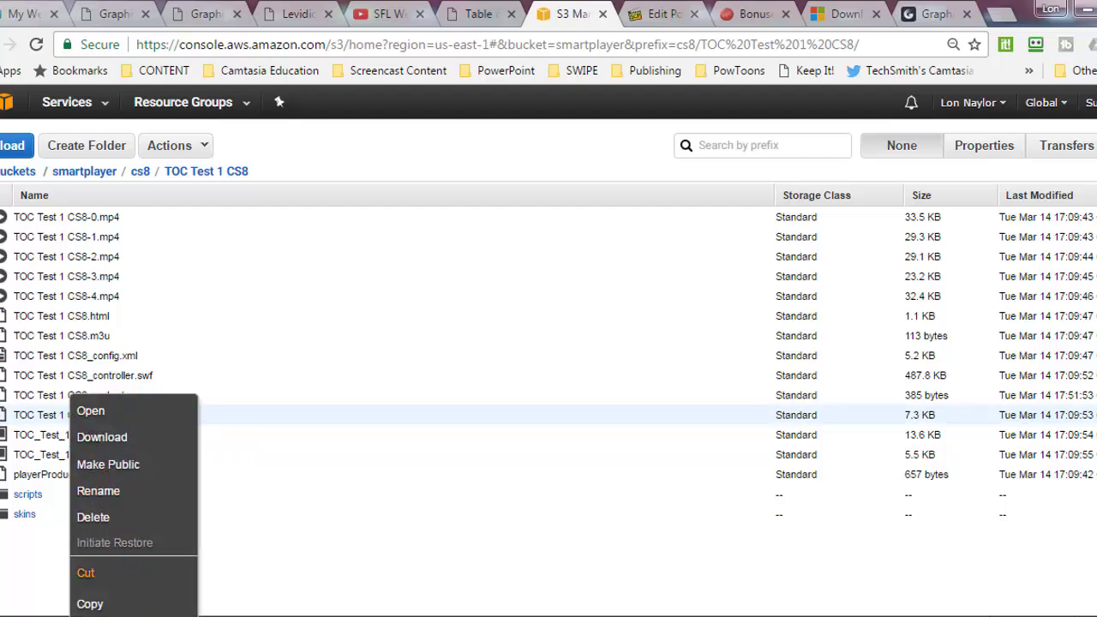
click(127, 614)
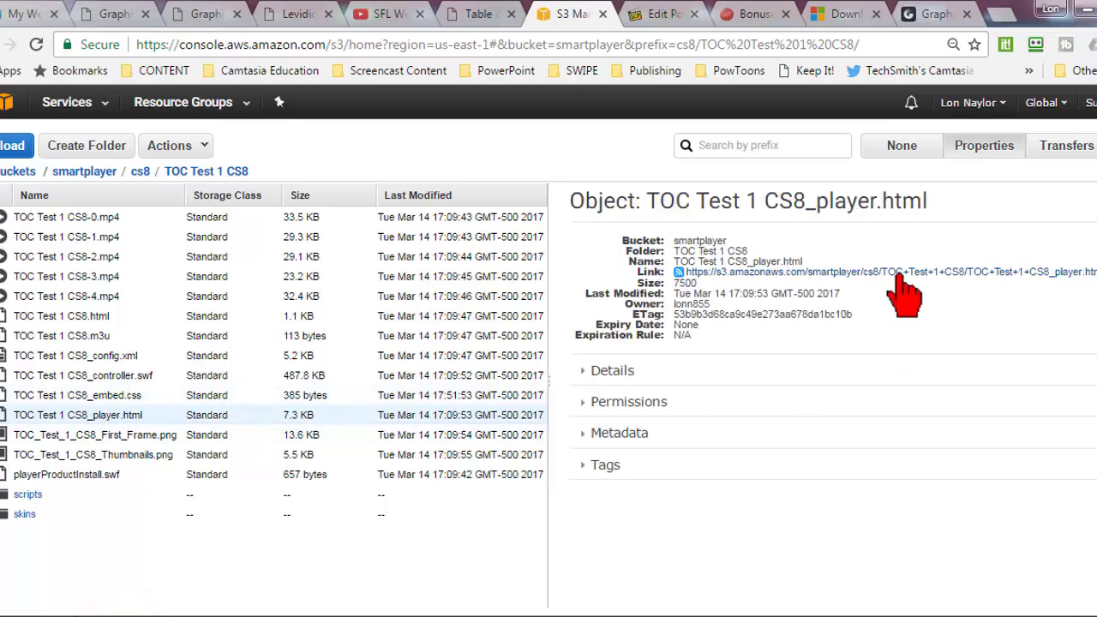
right_click(900, 276)
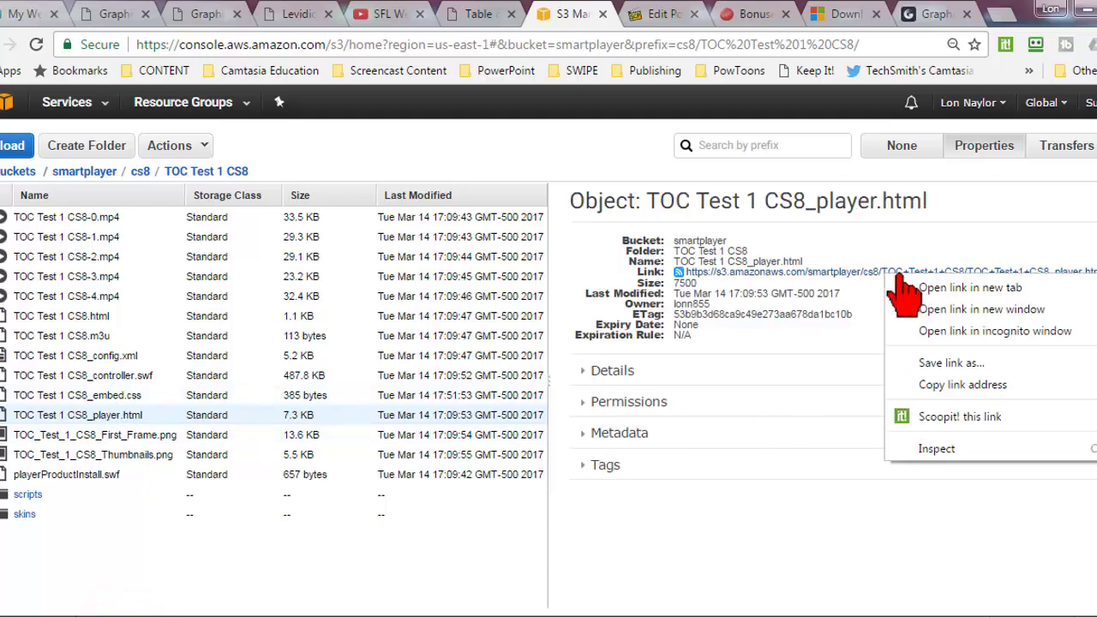
click(991, 383)
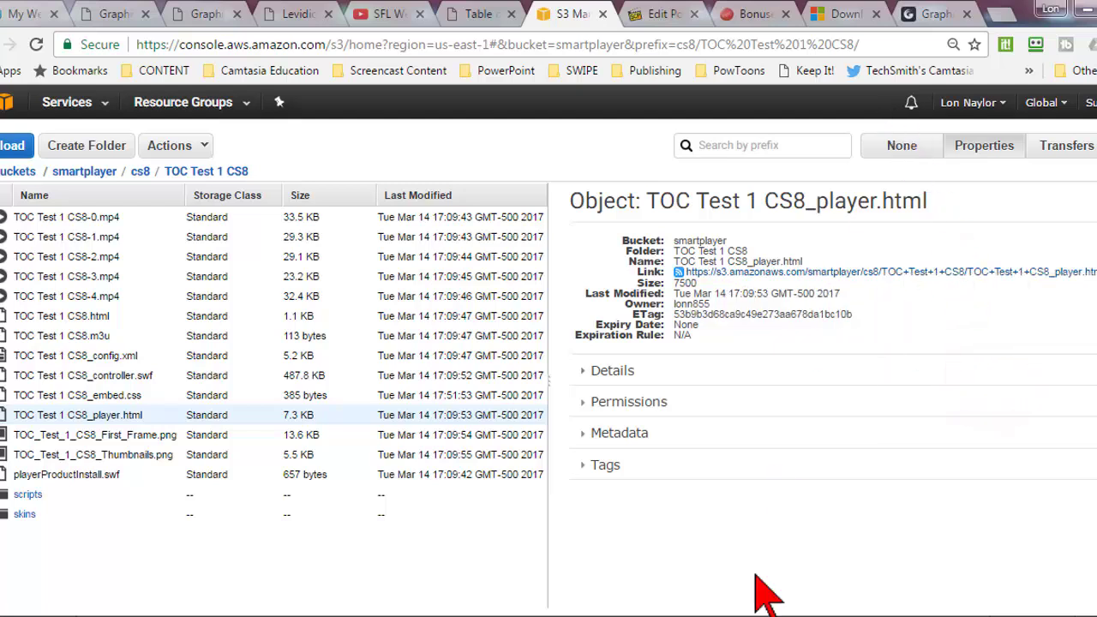
- Replace the iframe's src file name with the copied S3 link to TOC Test 1 CS8_player.html
click(656, 14)
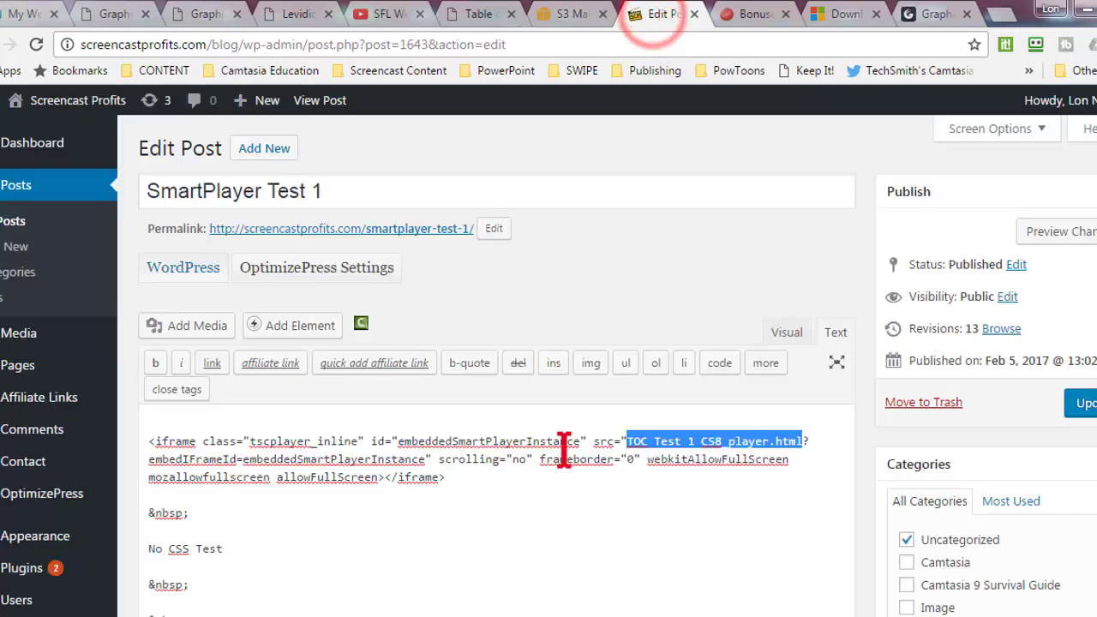
click(608, 511)
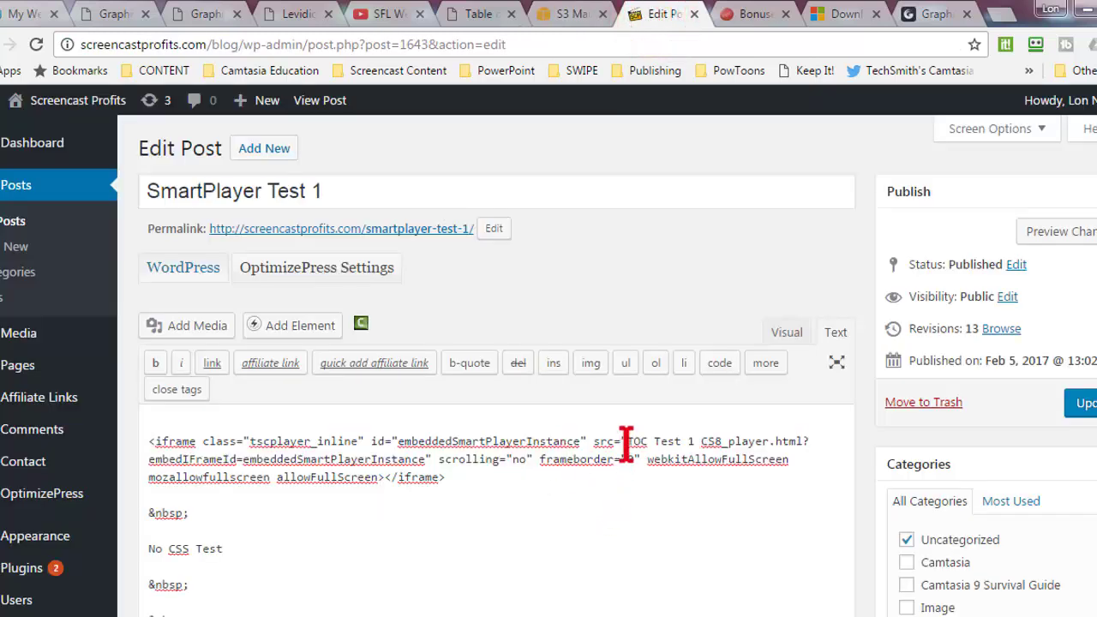
drag(627, 444, 797, 444)
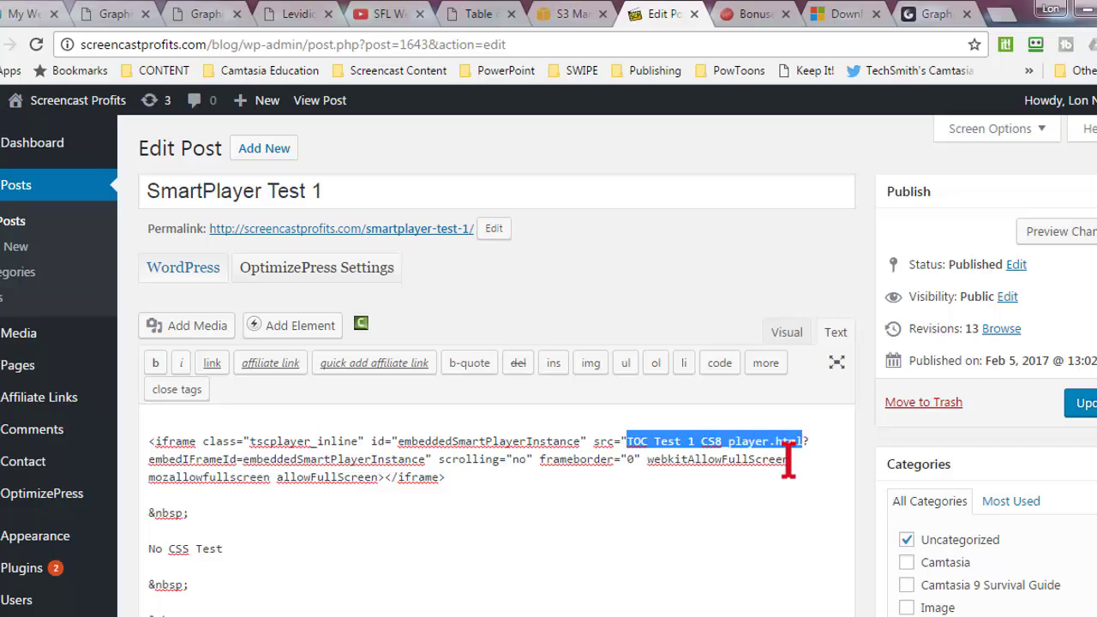
right_click(721, 442)
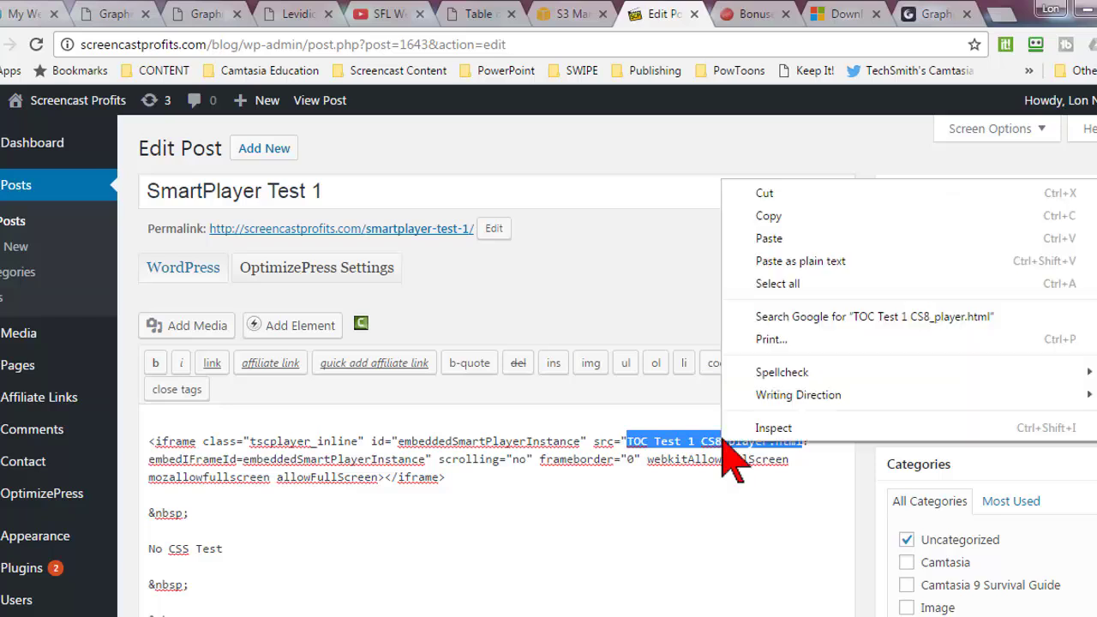
click(766, 237)
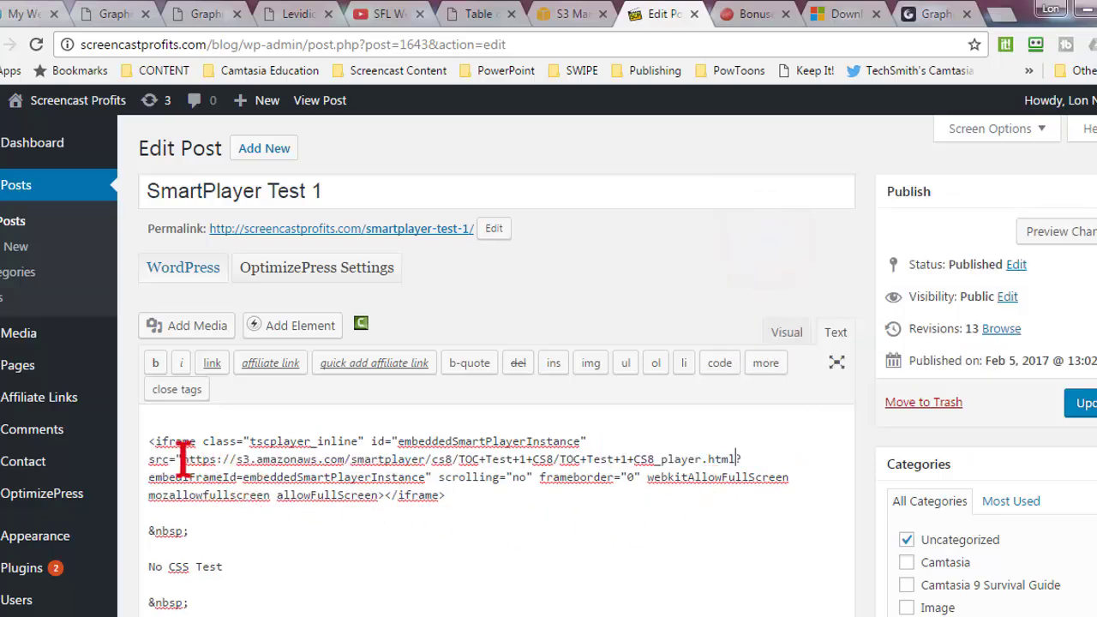
drag(183, 460, 731, 463)
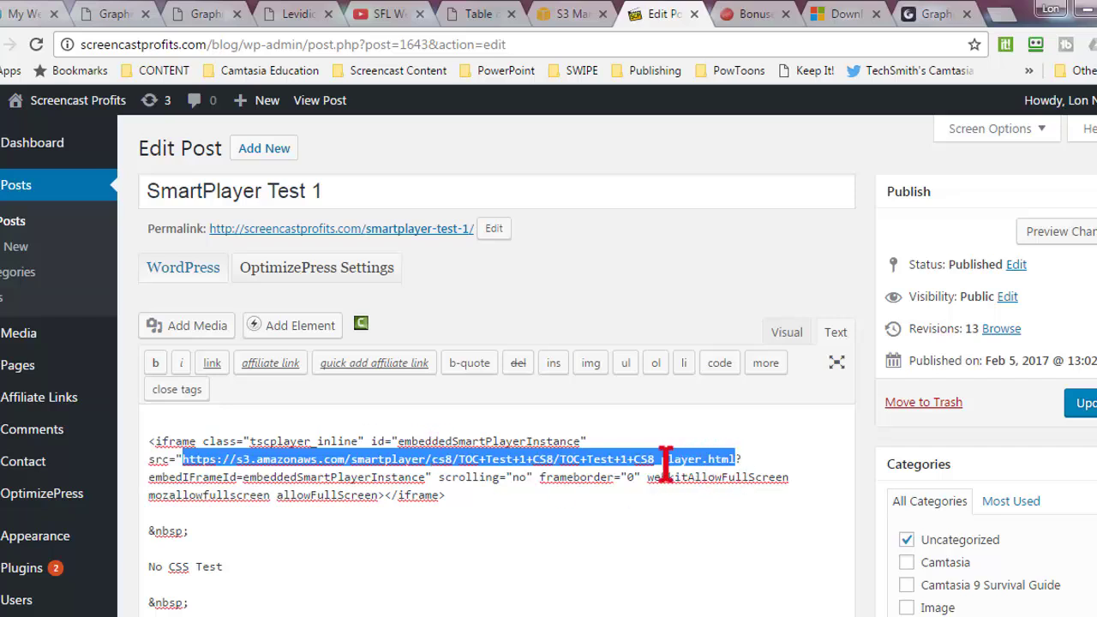
- Check the pasted link against the S3 console, update the post, and preview it in Visual view
click(575, 13)
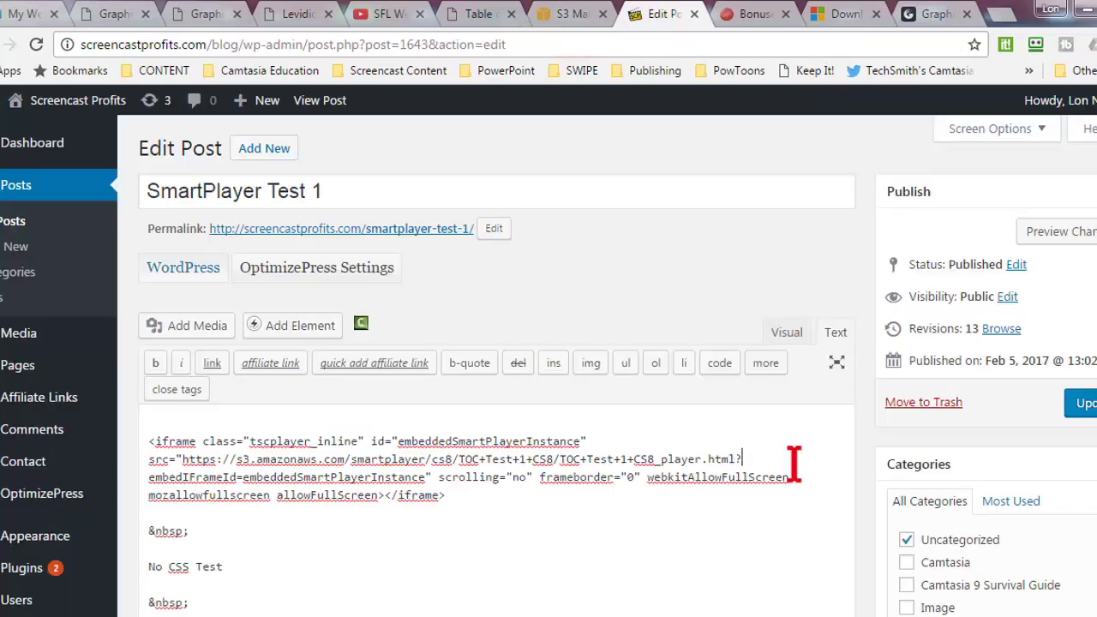
click(662, 13)
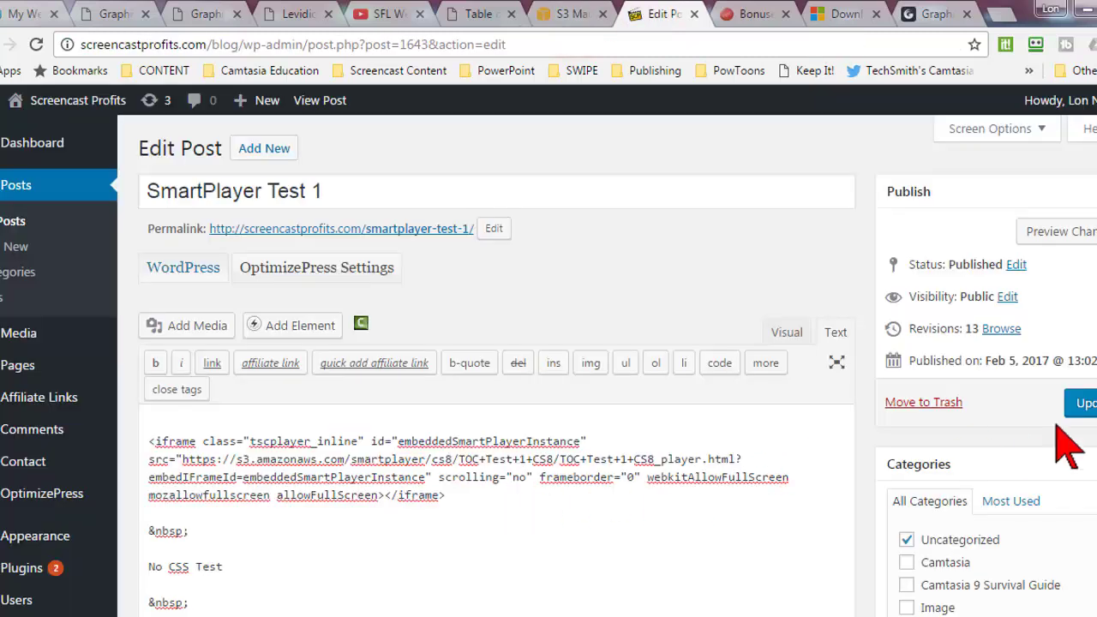
click(1083, 403)
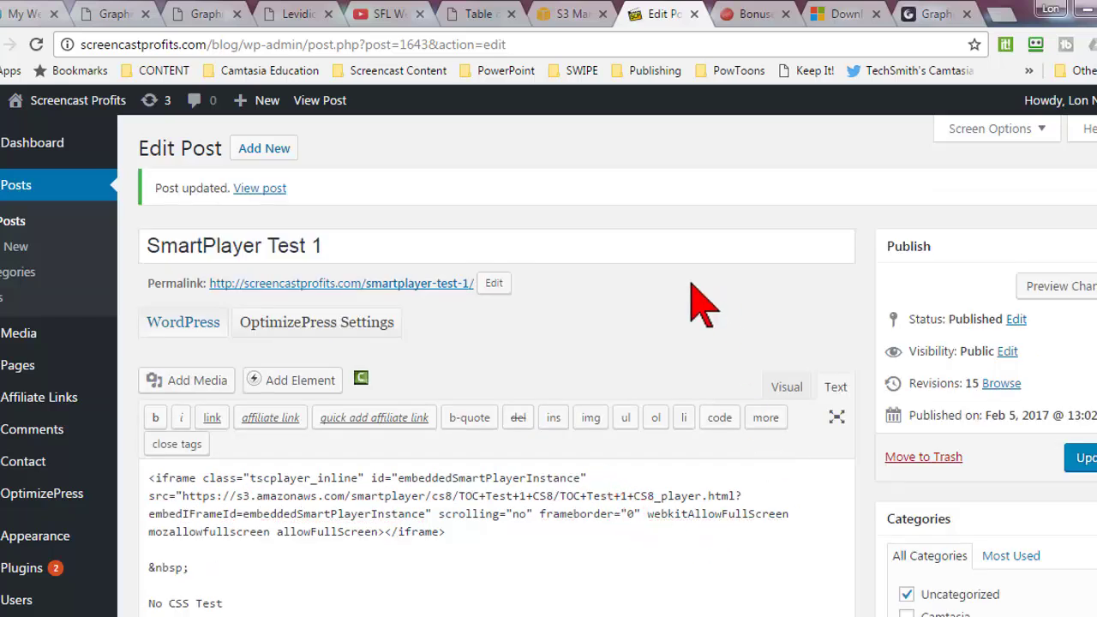
scroll(681, 300, down, 1)
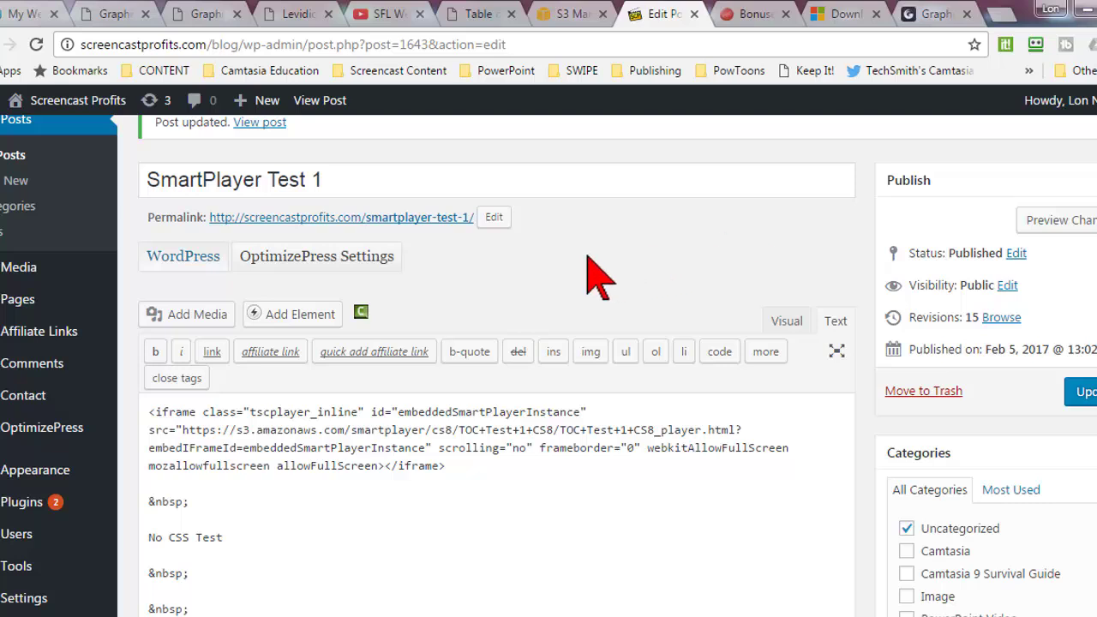
click(789, 321)
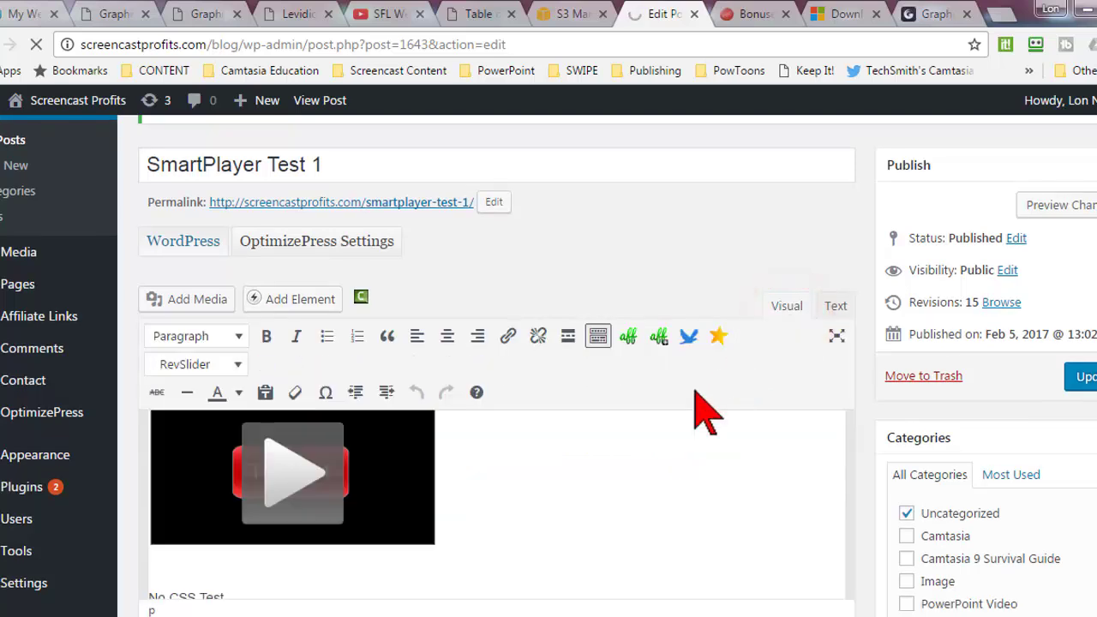
scroll(730, 229, down, 2)
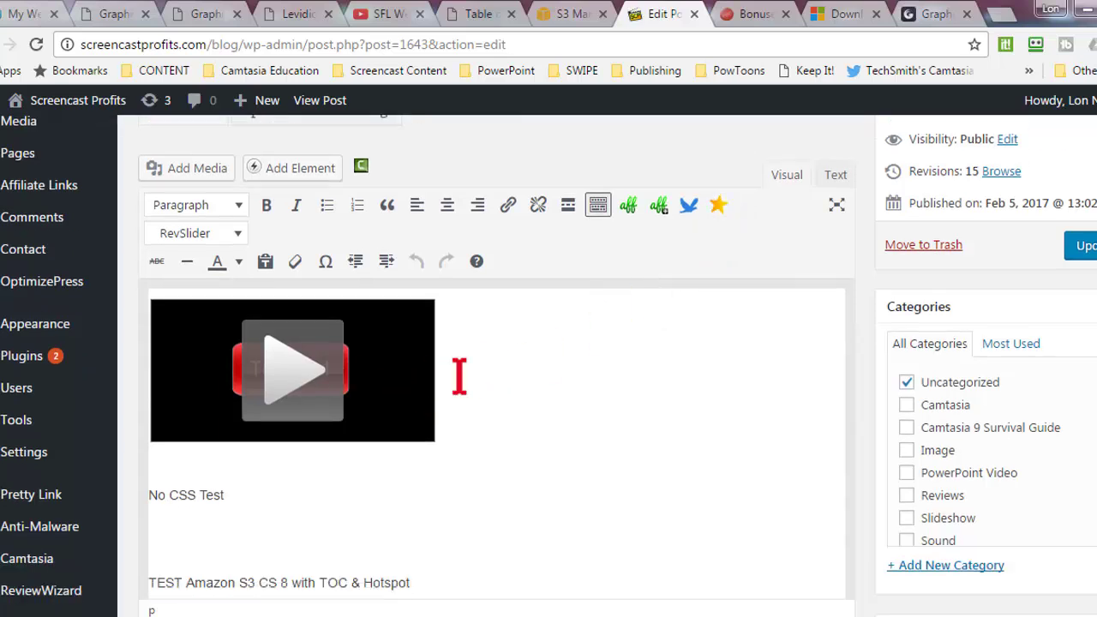
scroll(739, 485, up, 1)
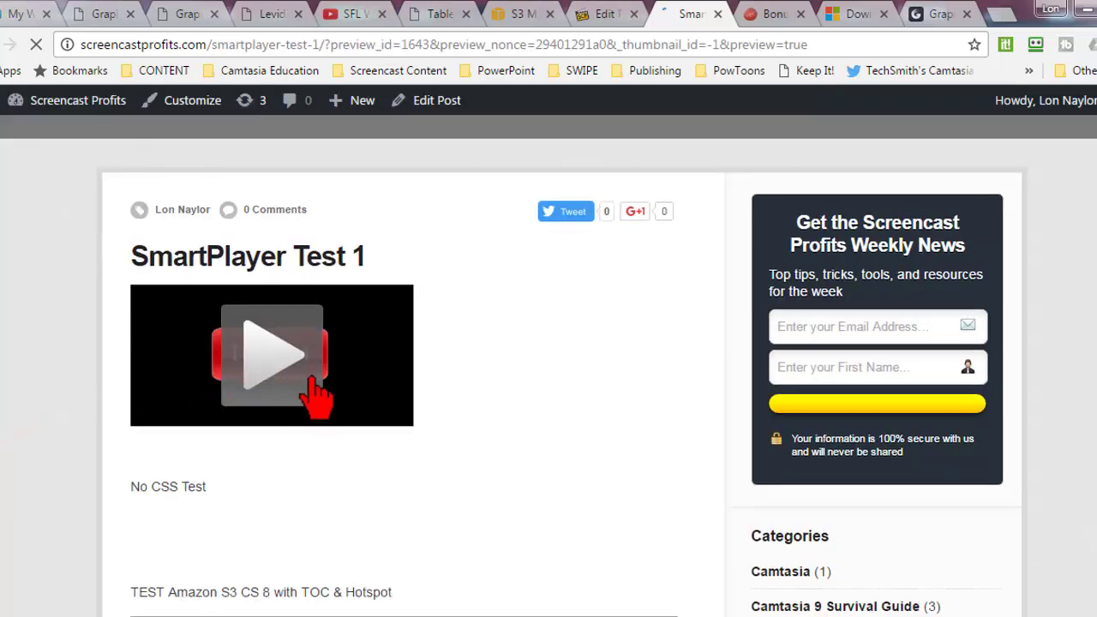
click(267, 355)
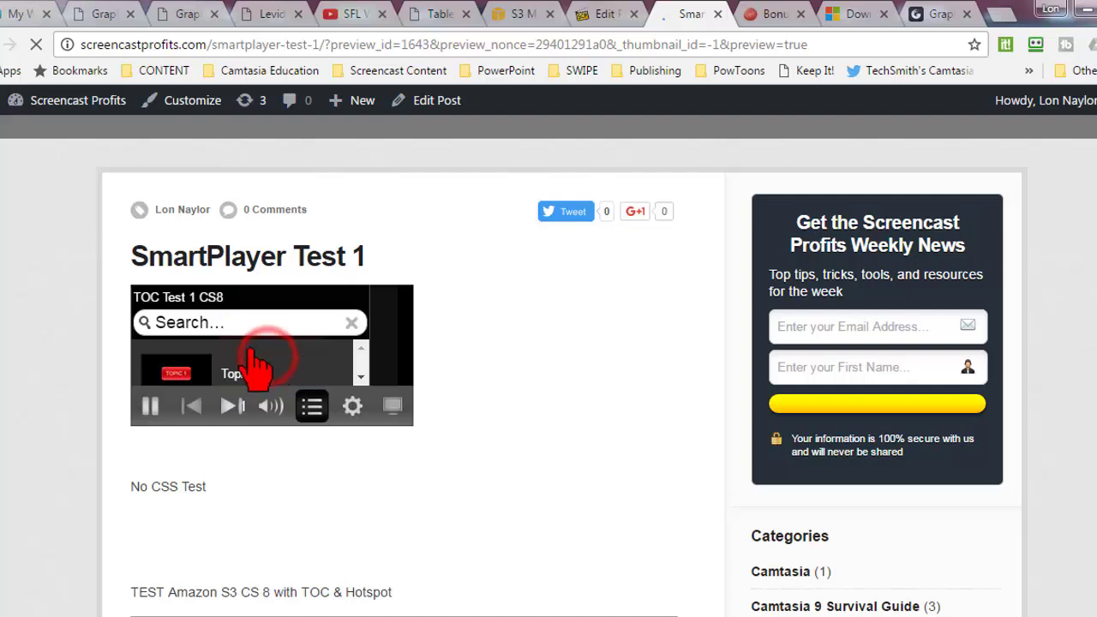
click(146, 405)
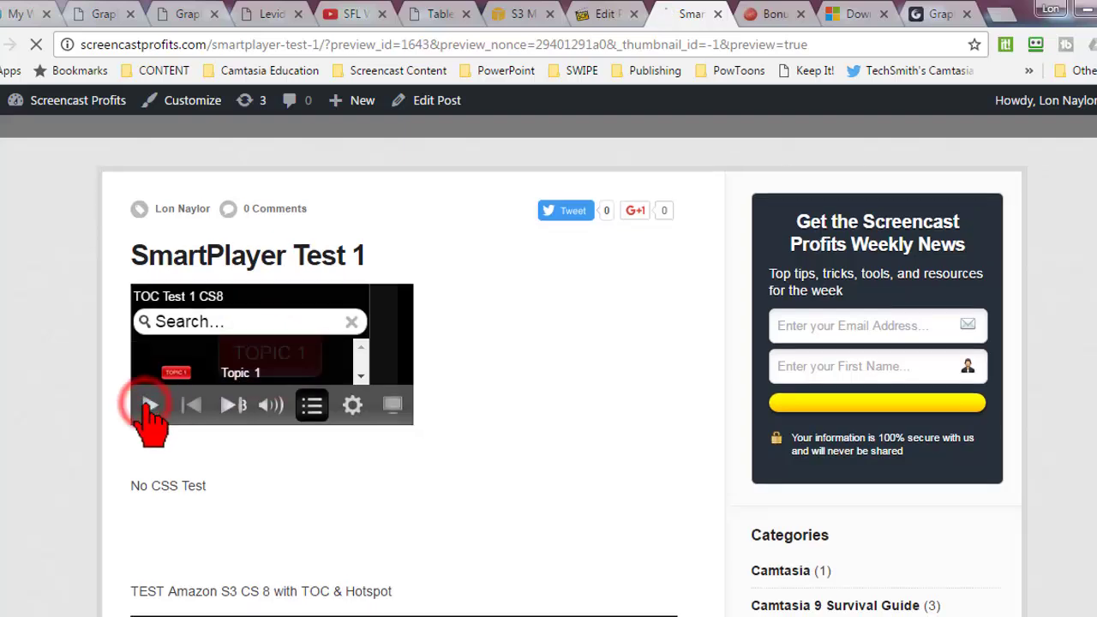
click(600, 14)
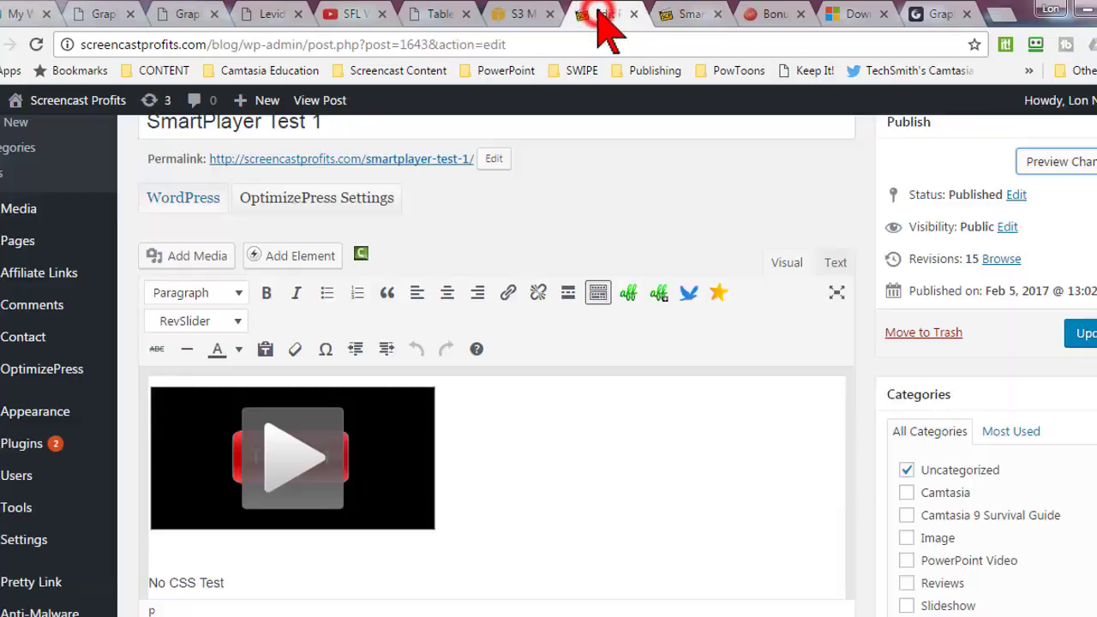
- In the HTML, change the first iframe's width from 300 to 580 and height from 150 to 326, then update
click(836, 264)
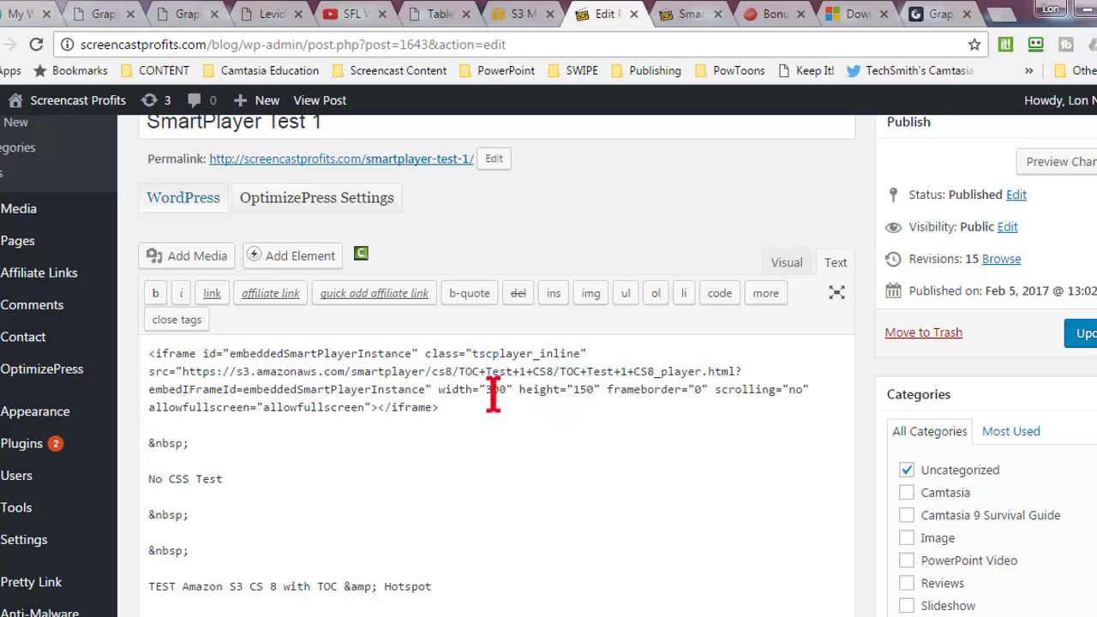
drag(439, 389, 599, 391)
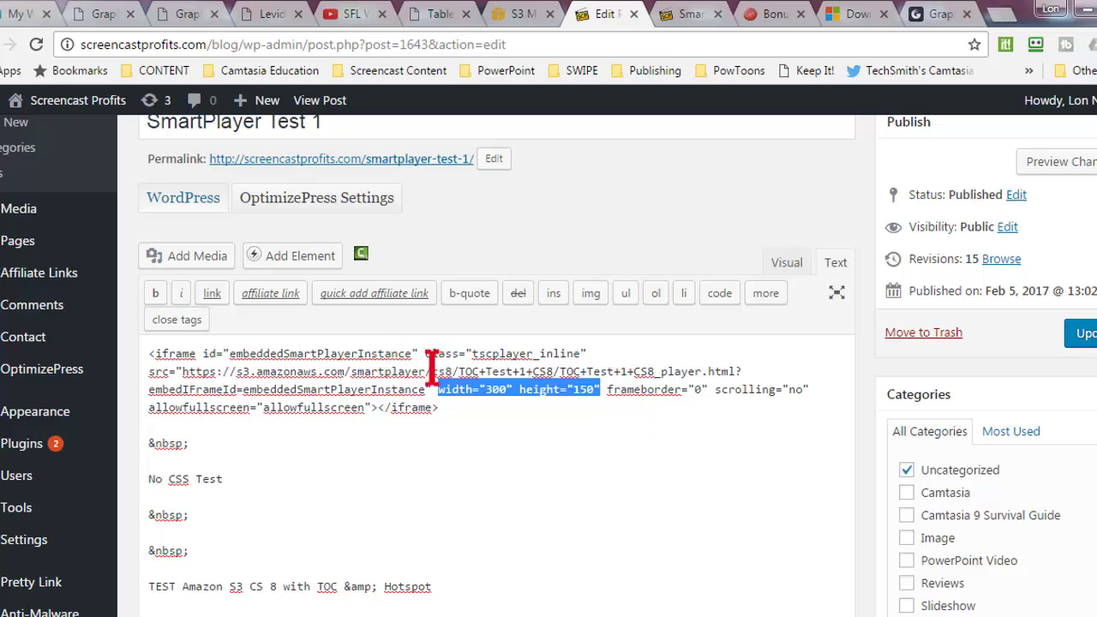
click(784, 268)
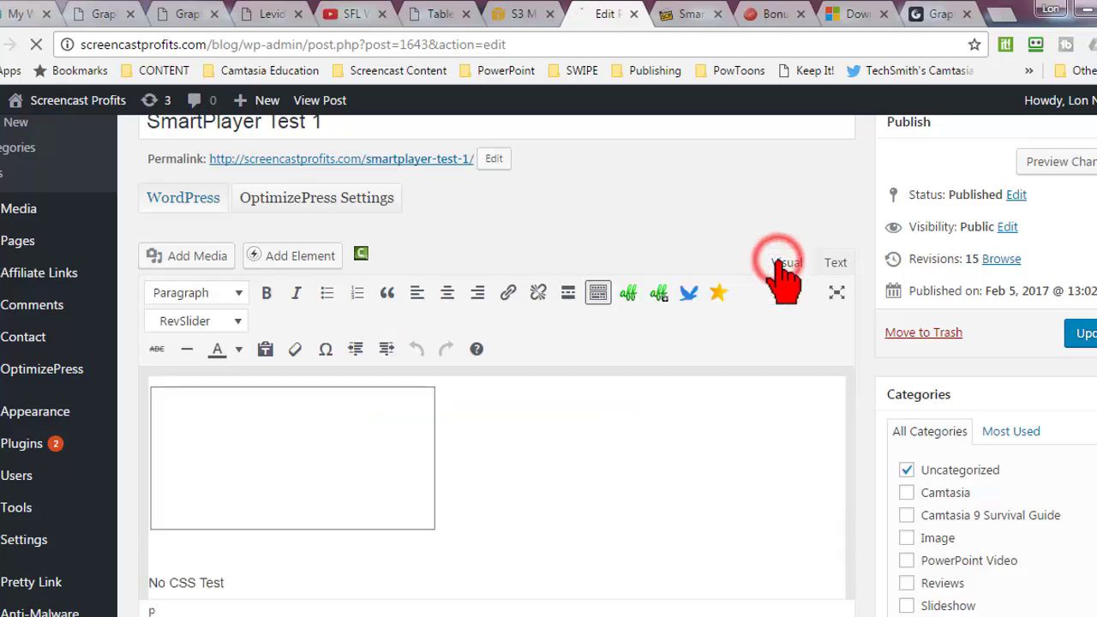
click(830, 260)
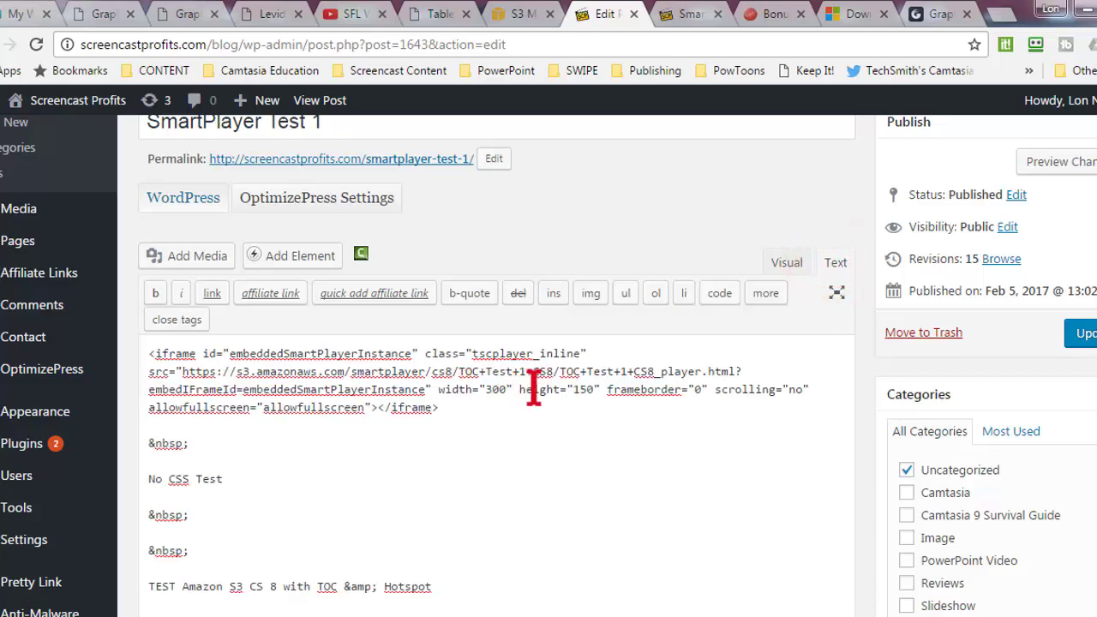
click(532, 390)
scroll(534, 464, down, 1)
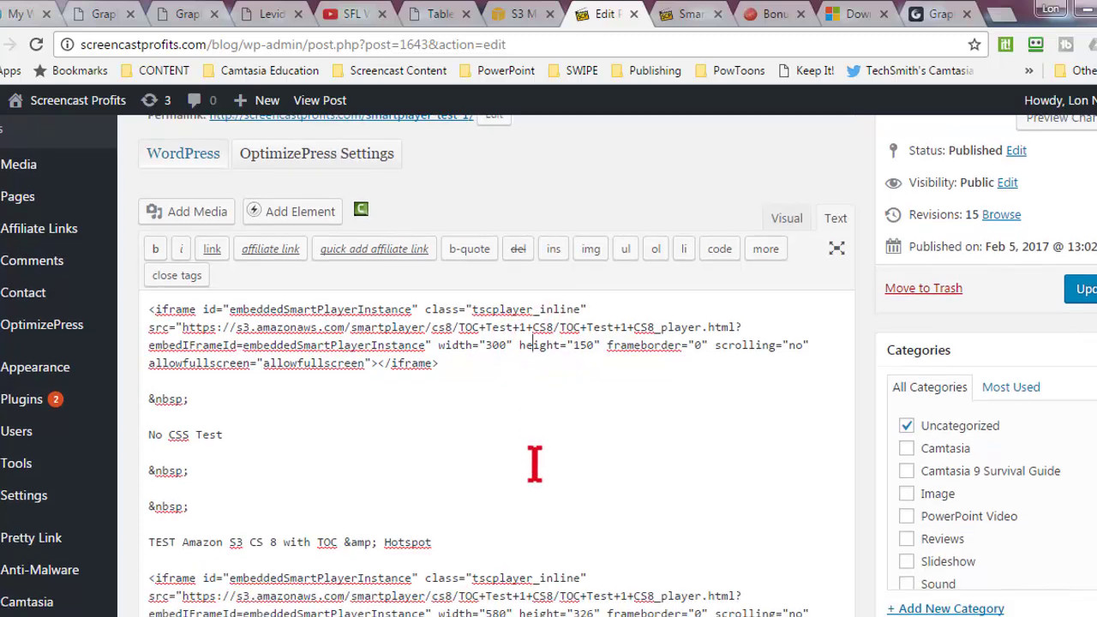
drag(507, 347, 484, 346)
text(580)
double_click(588, 345)
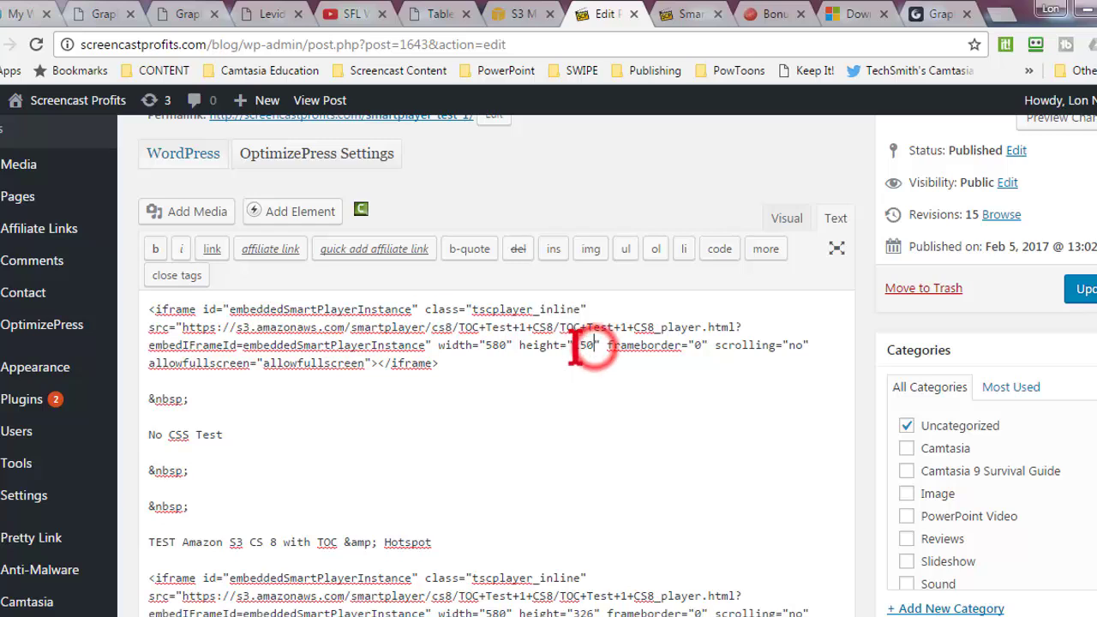
text(326)
click(626, 429)
click(1082, 289)
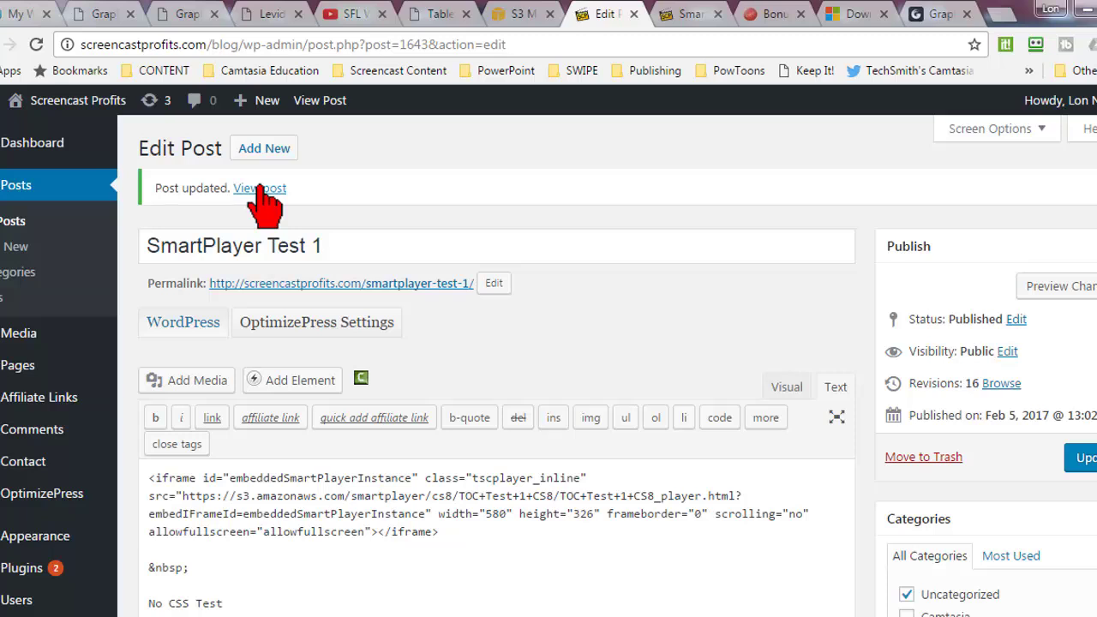
- View the published post, then play and pause the embedded TOC video to check its size
click(262, 188)
scroll(457, 264, down, 1)
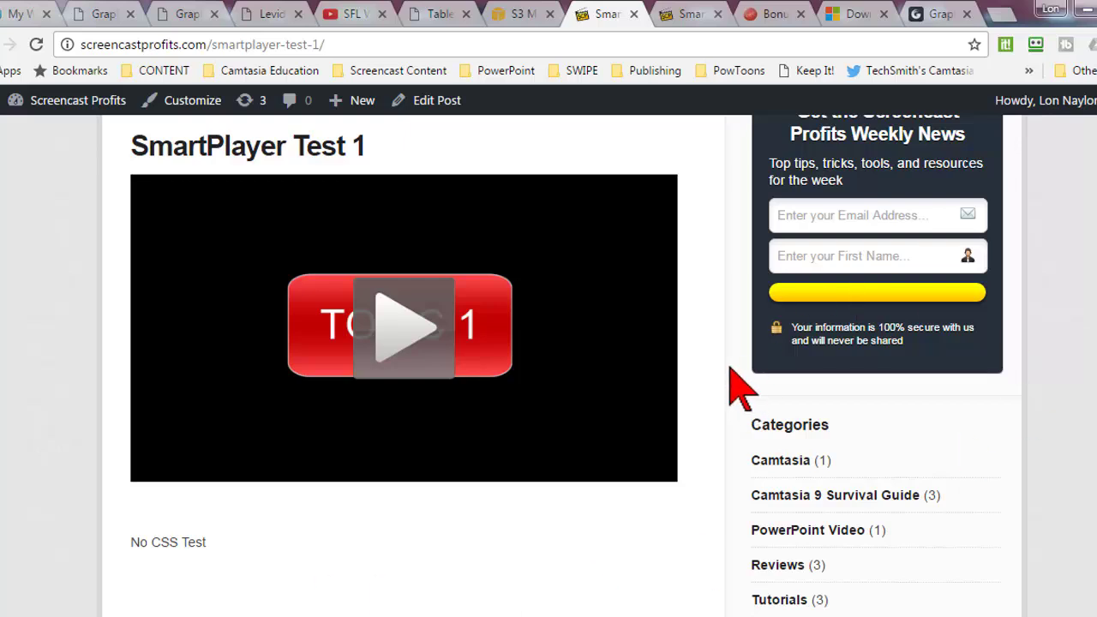
click(412, 323)
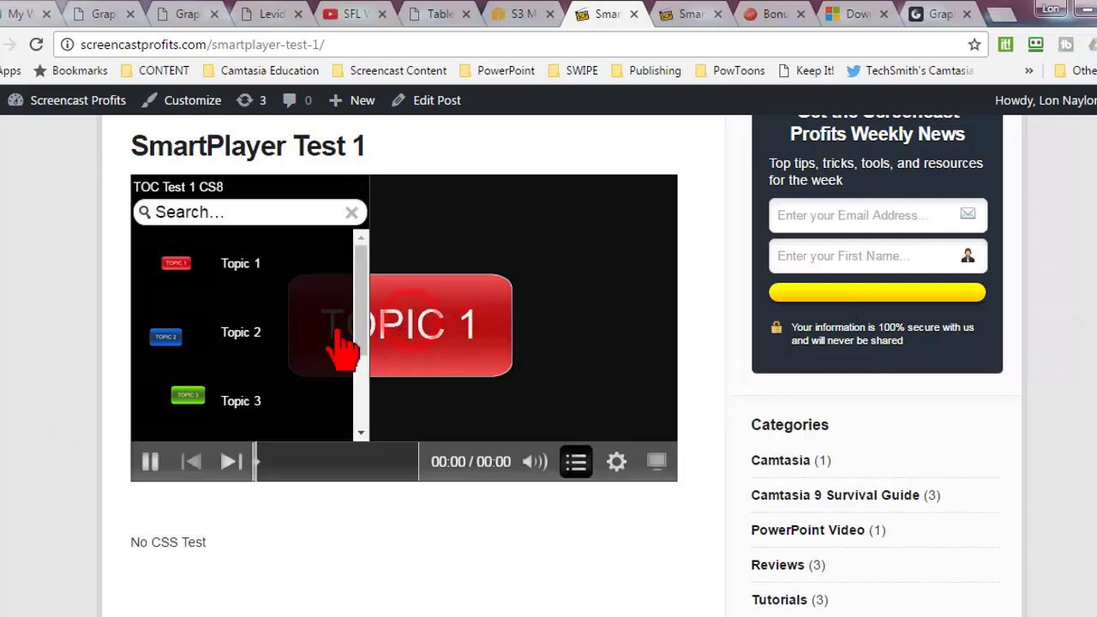
click(150, 463)
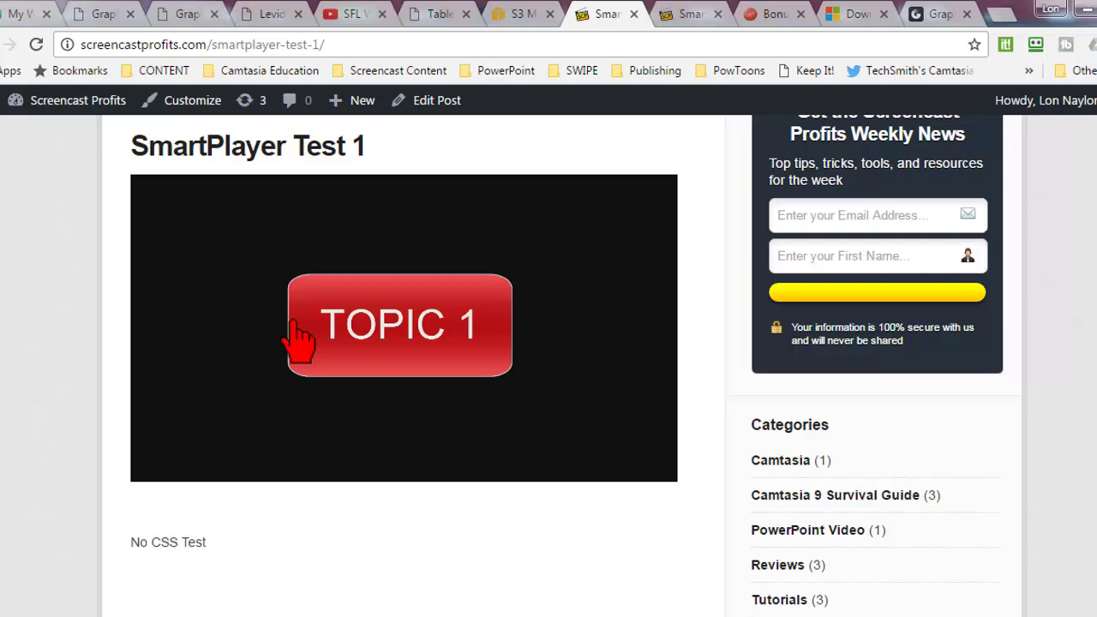
click(73, 316)
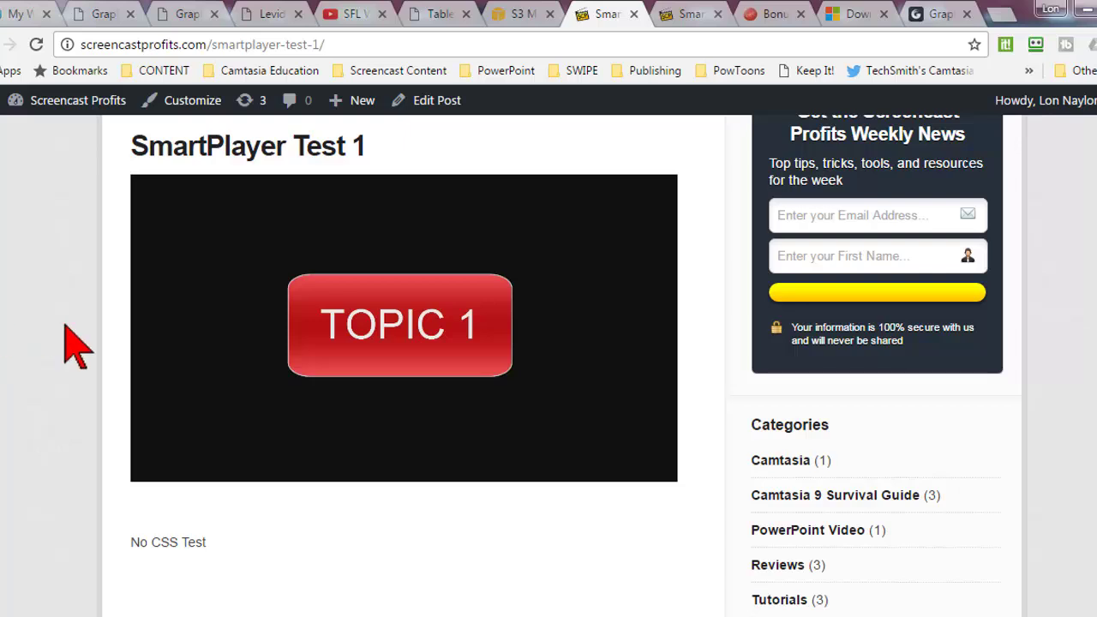
scroll(73, 342, up, 4)
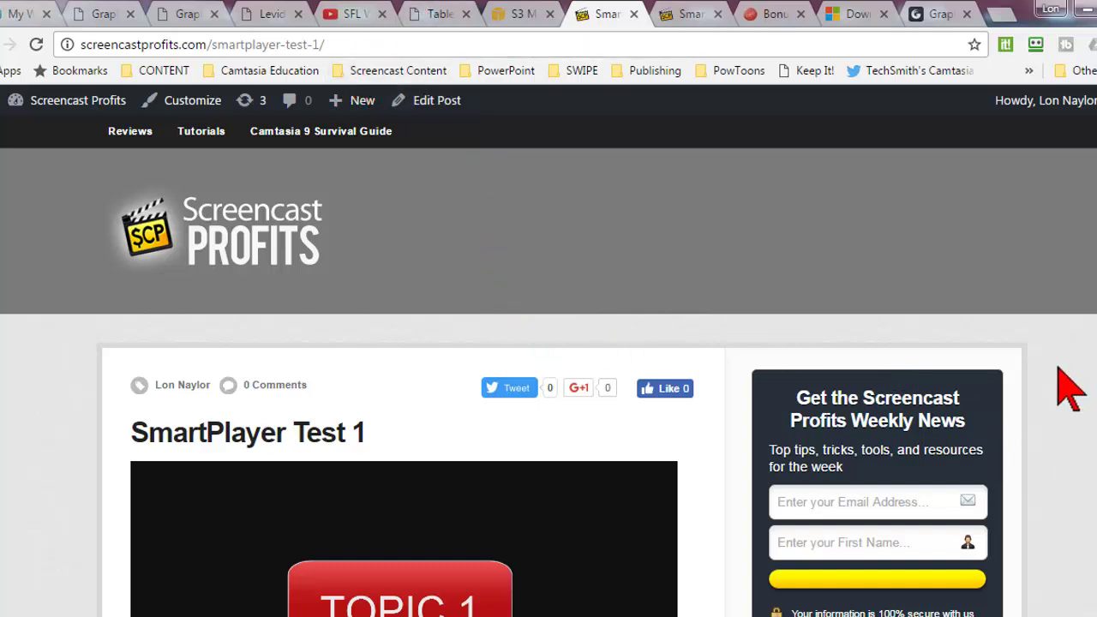
scroll(1080, 409, down, 3)
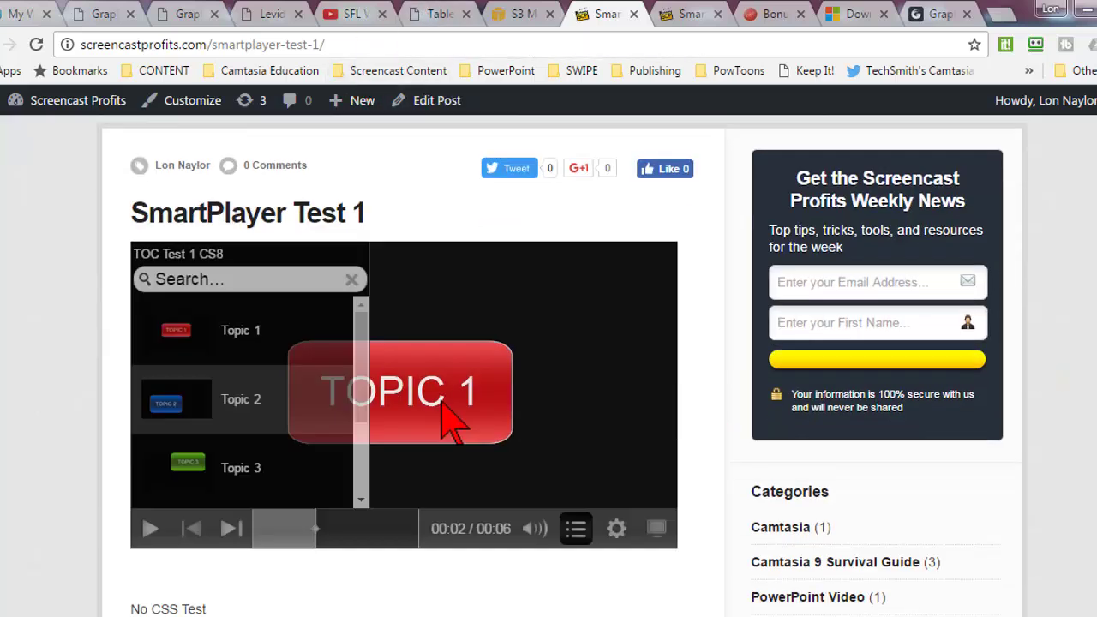
click(21, 337)
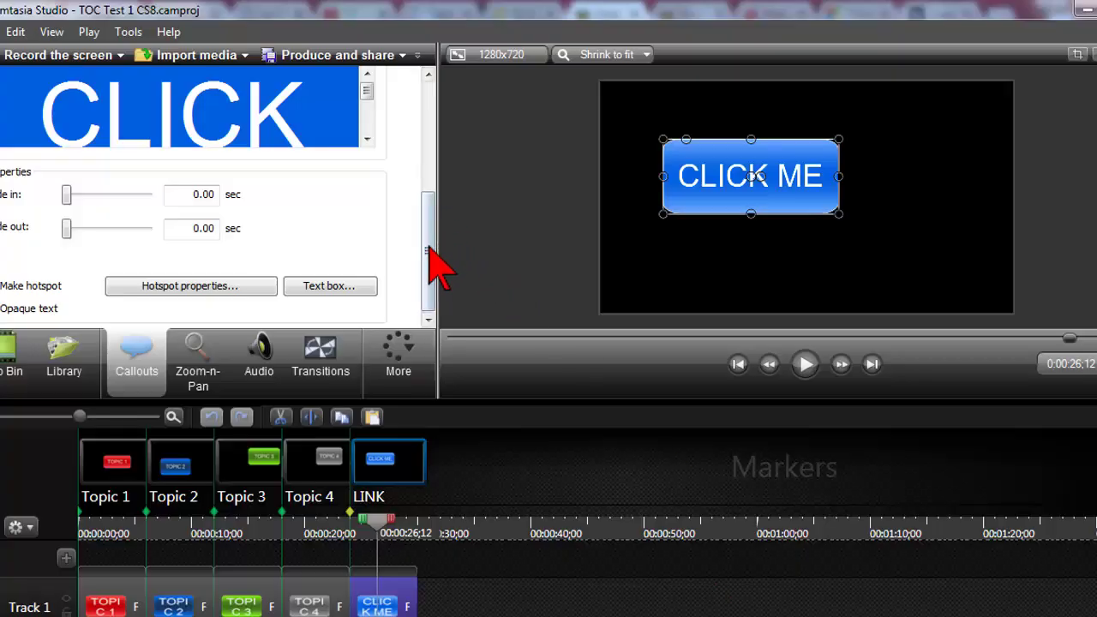
- Open Camtasia's Produce and share dropdown for the TOC Test 1 CS8 project
drag(429, 249, 453, 140)
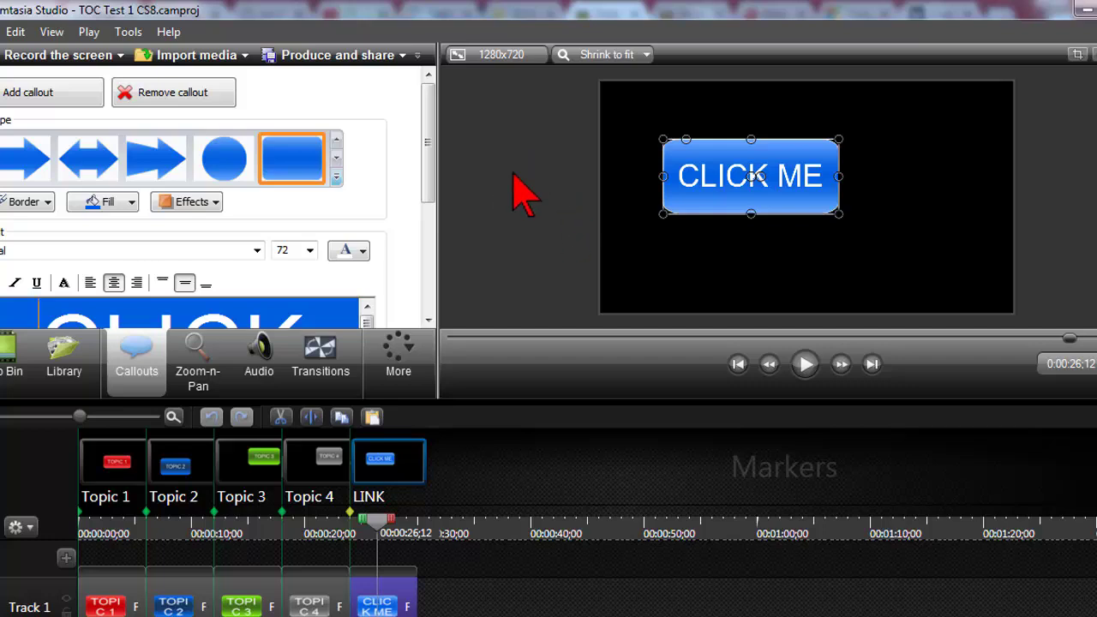
click(402, 54)
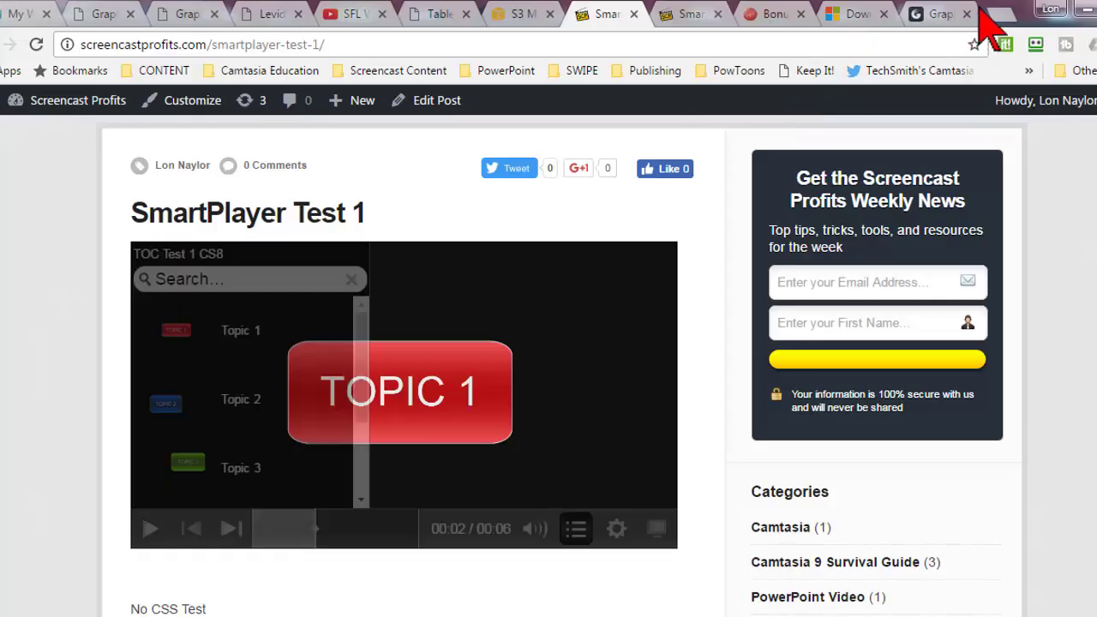
- In a new tab, open and play the smartplayer markers for screencastdotcom video from the Screencast.com library
click(1003, 15)
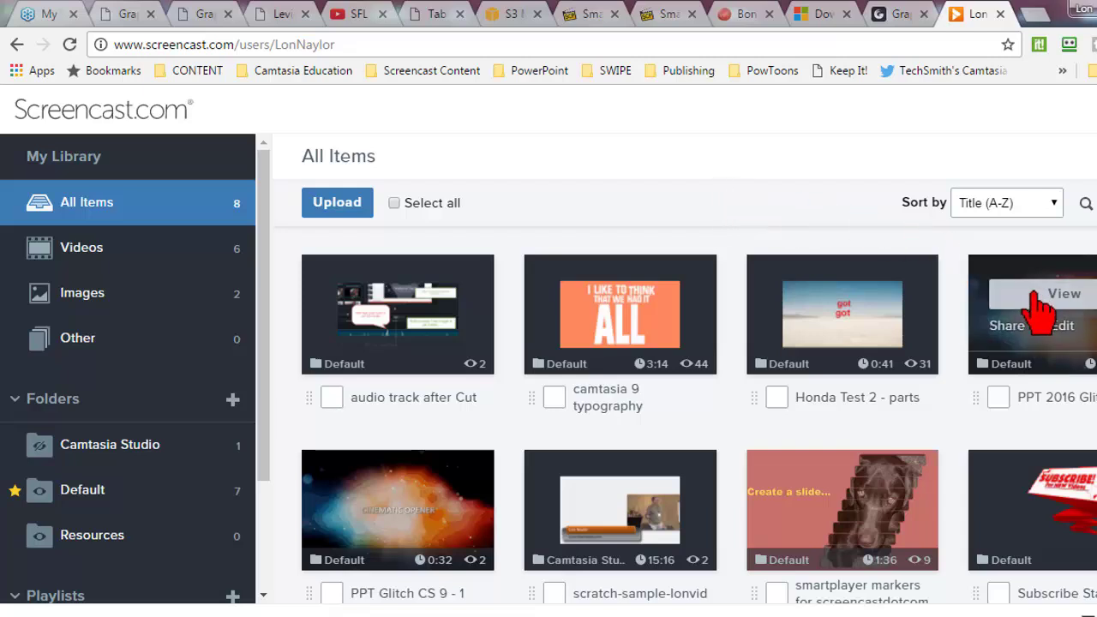
click(1046, 296)
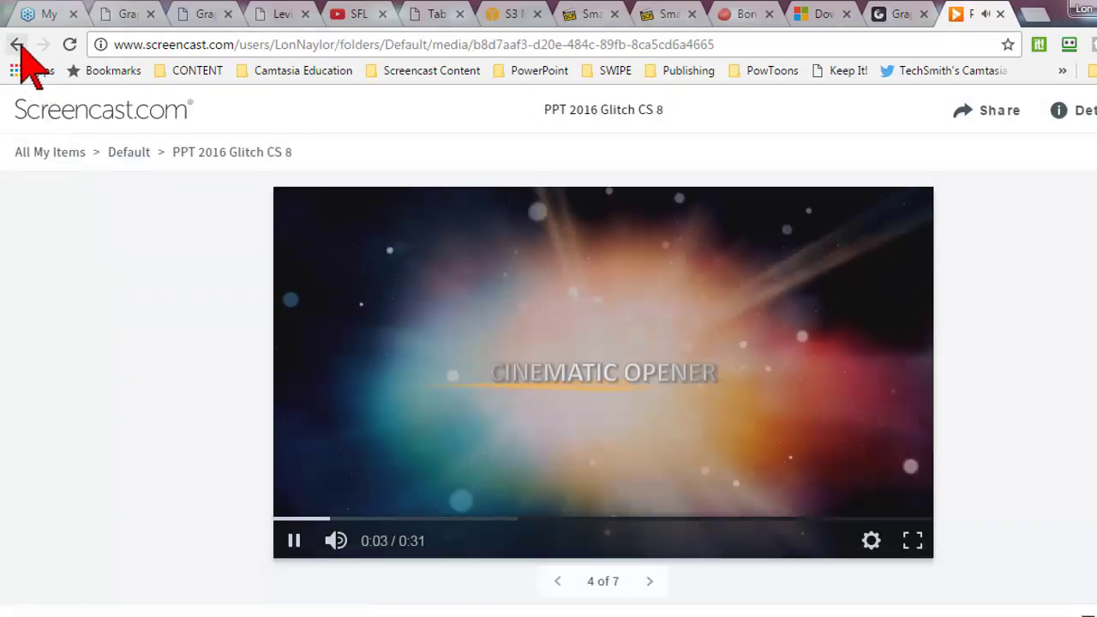
click(18, 44)
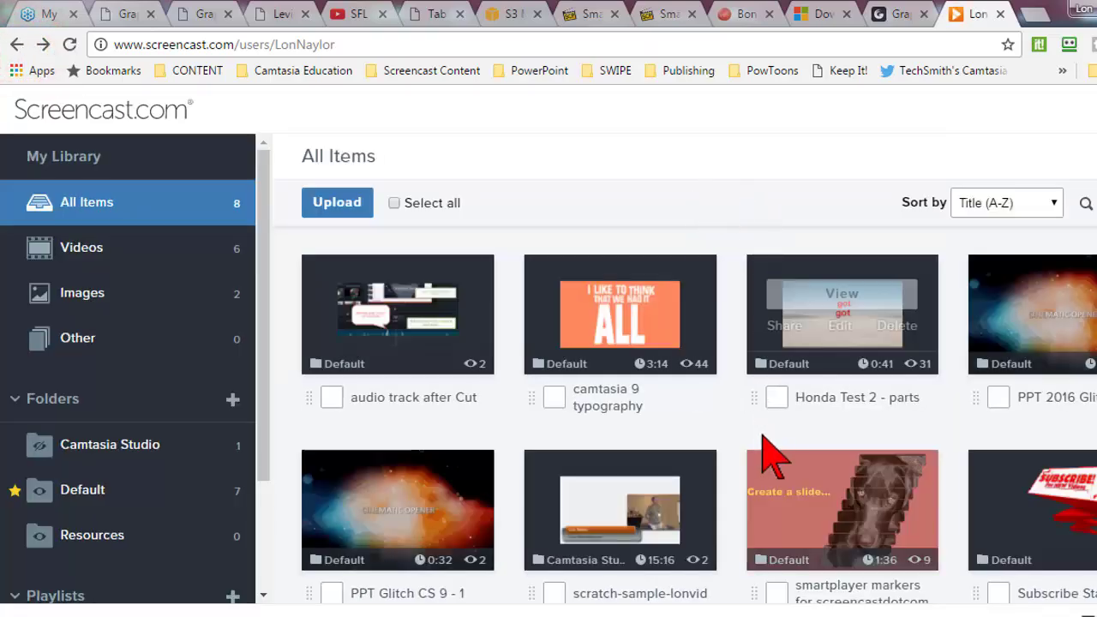
click(843, 491)
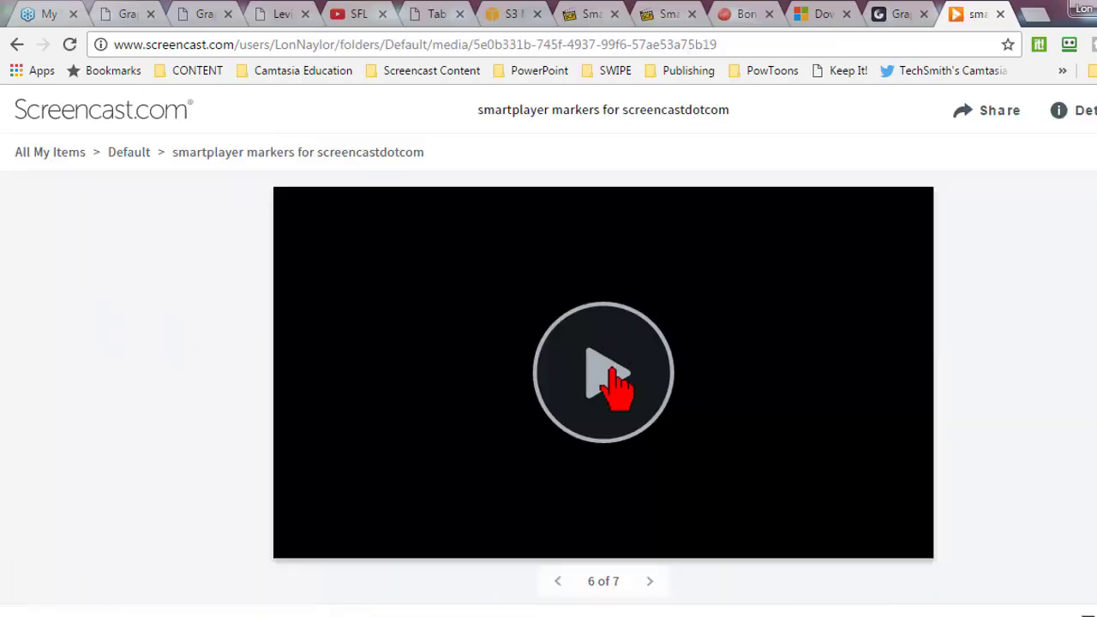
click(612, 369)
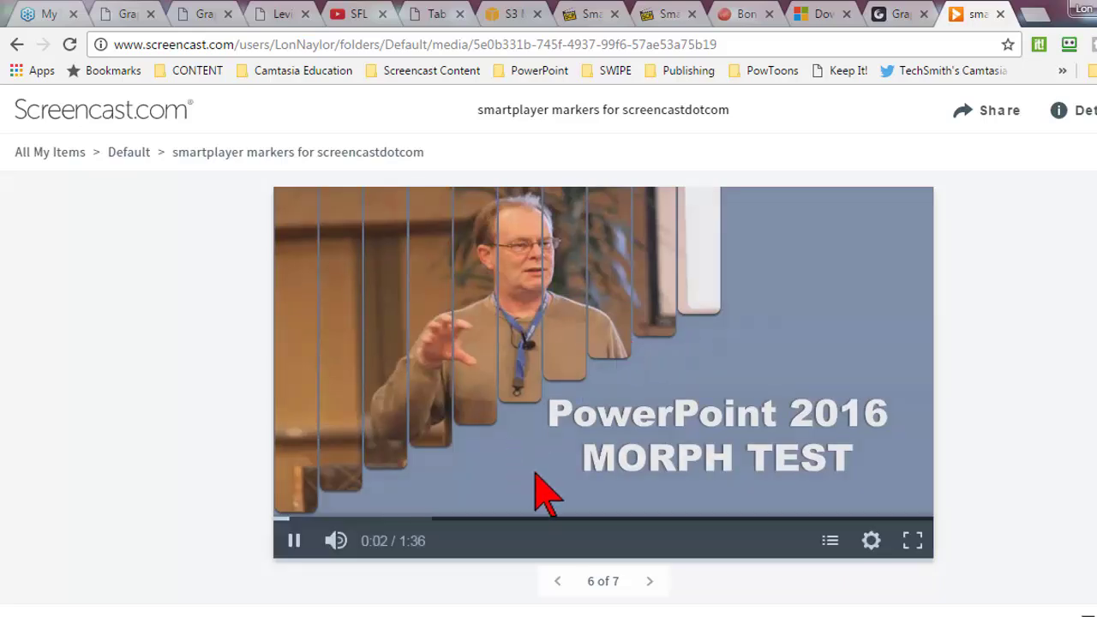
click(828, 542)
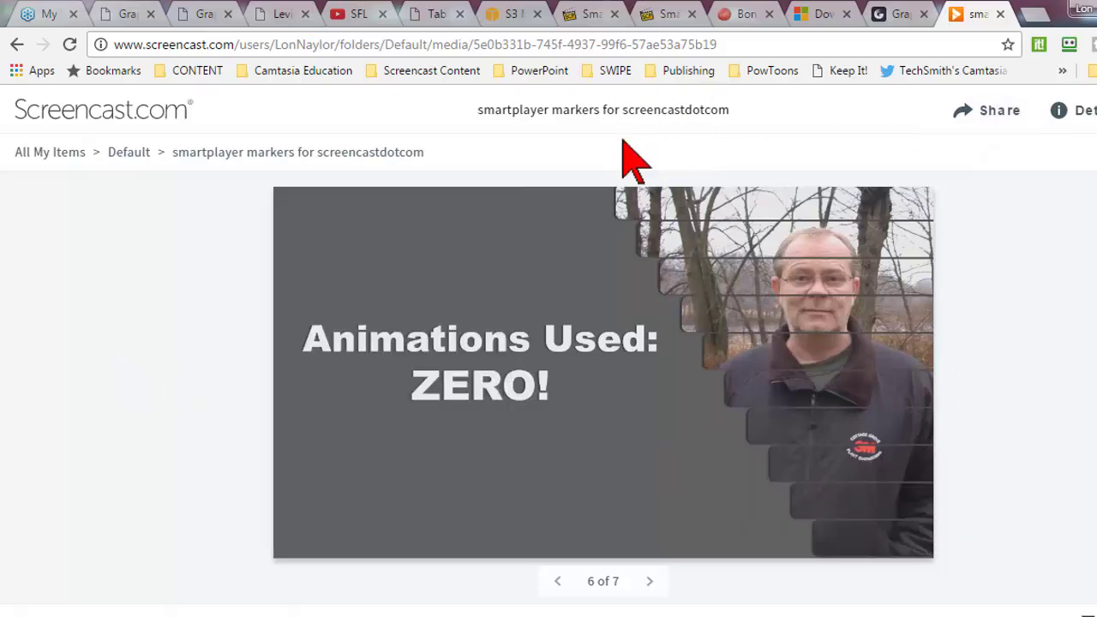
- In the Share dialog, set the embed width to 590 (331 px high) and copy the embed code
click(1008, 117)
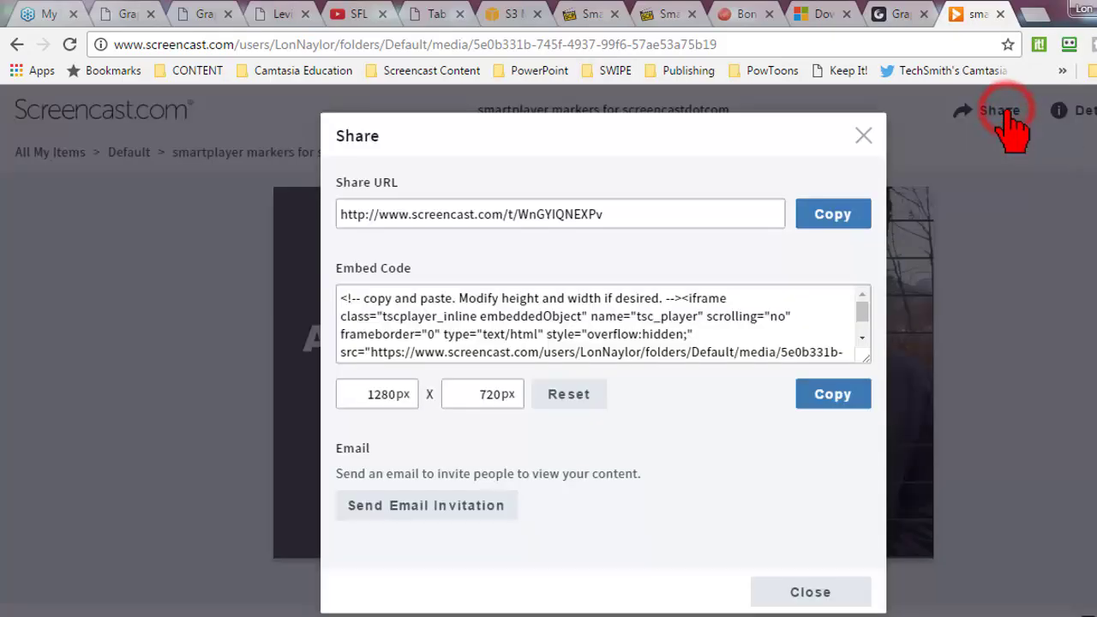
click(690, 333)
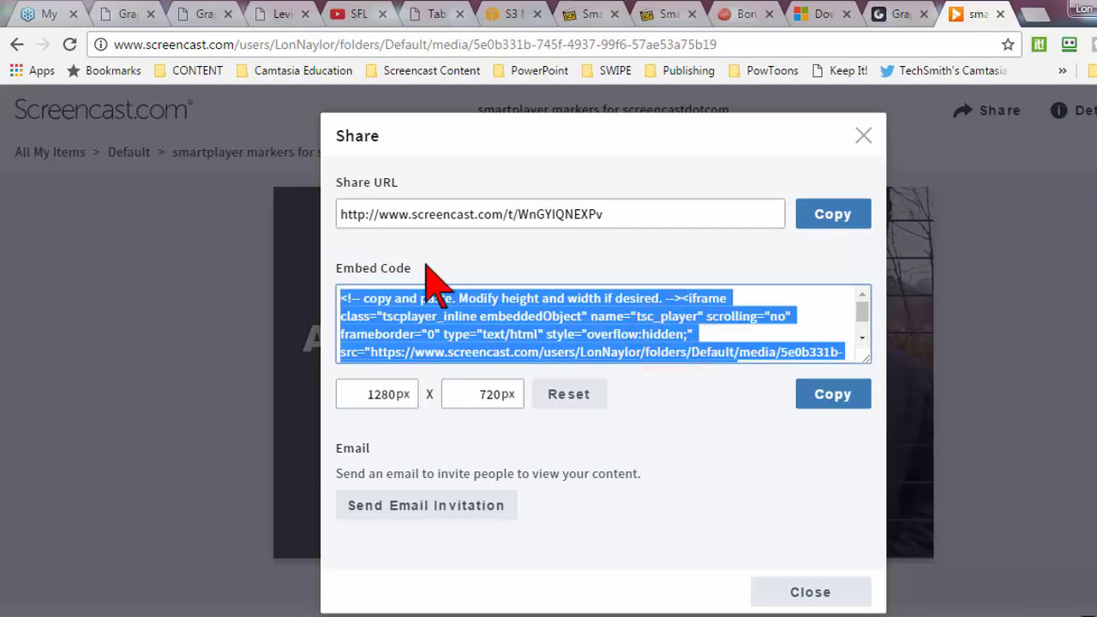
double_click(366, 394)
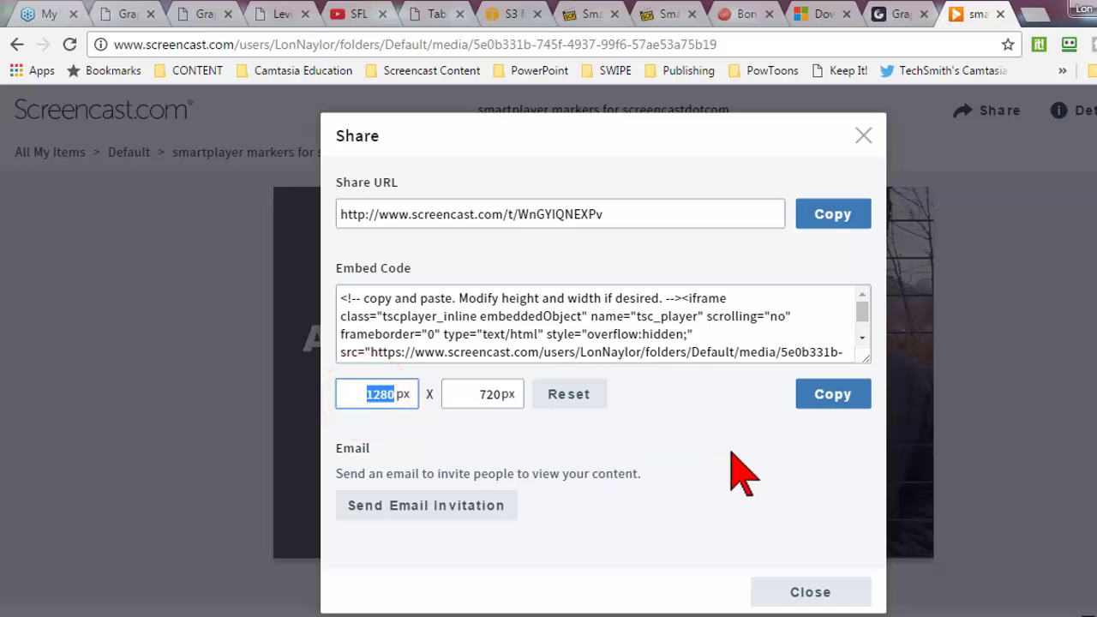
text(590)
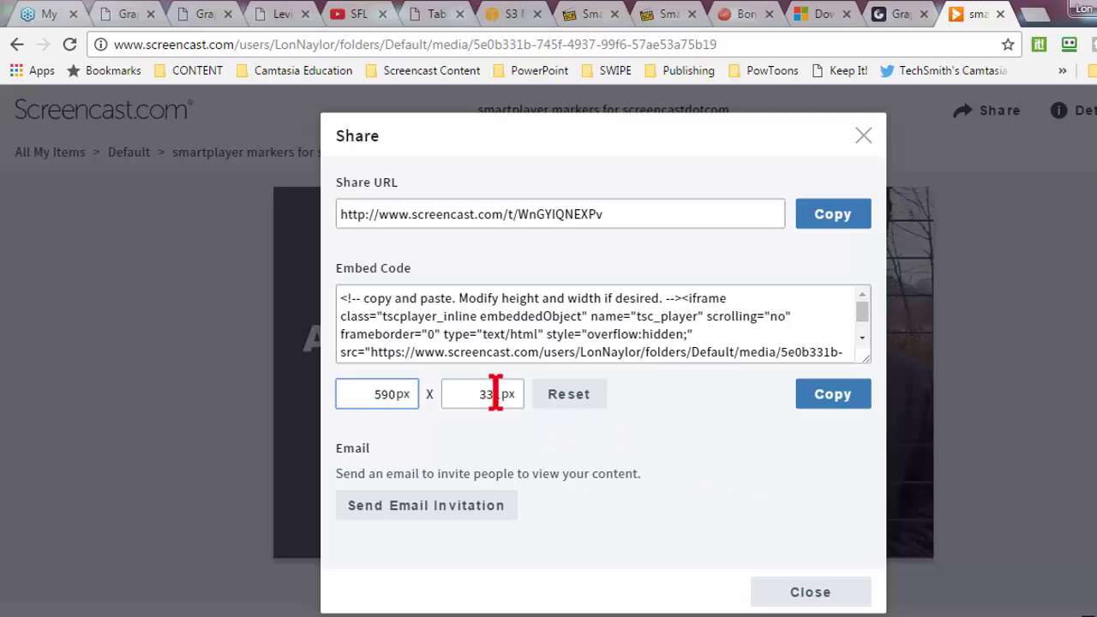
click(822, 399)
right_click(644, 322)
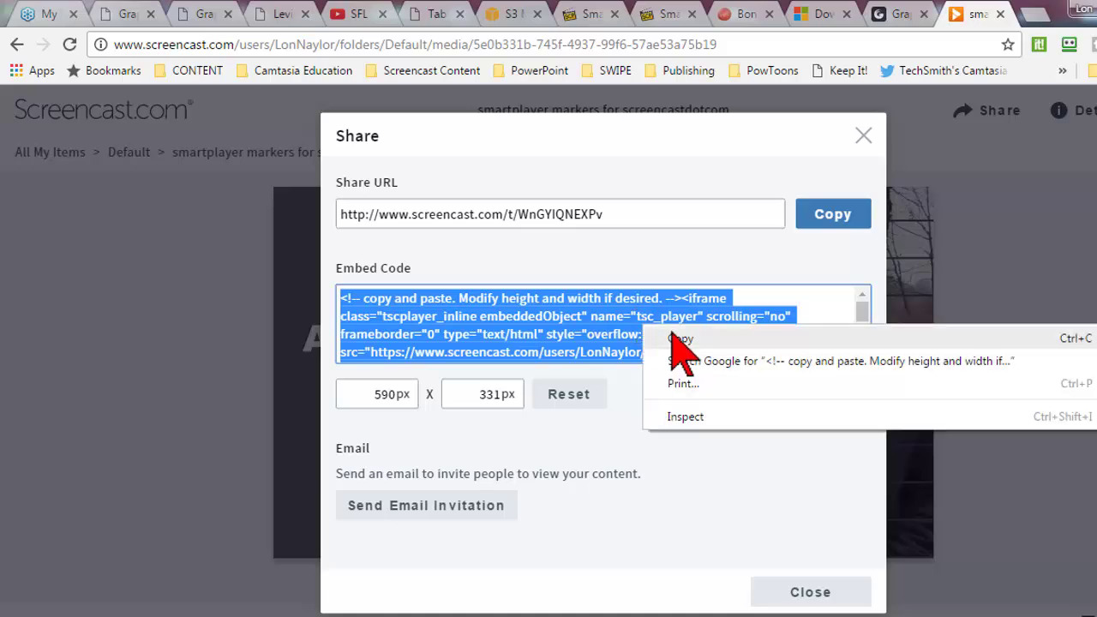
click(675, 338)
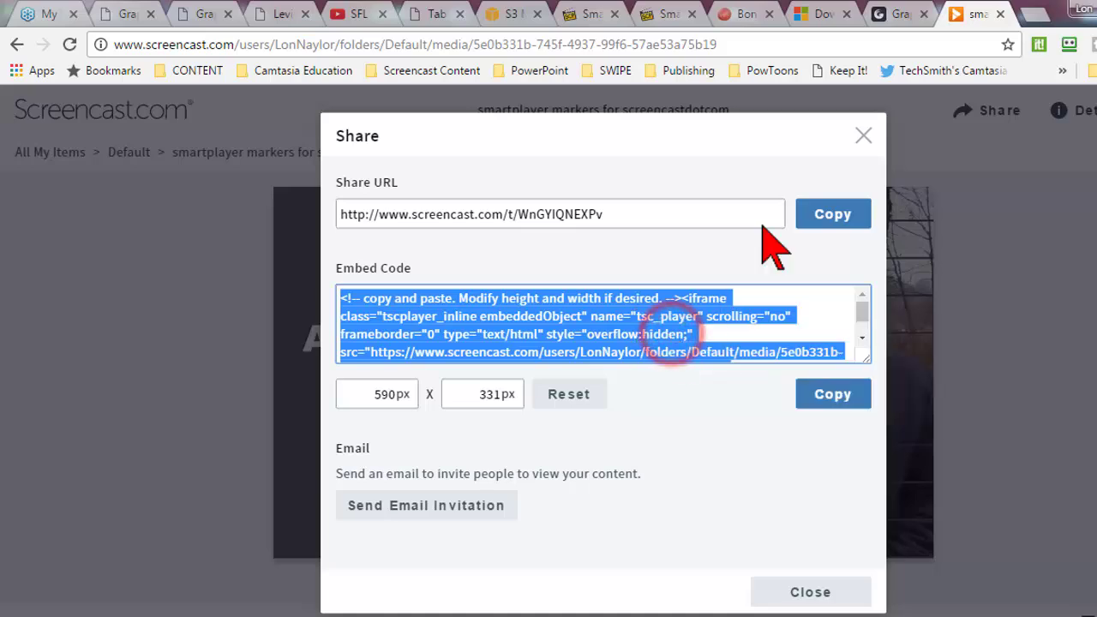
- Paste the Screencast.com embed code above the S3 iframe in SmartPlayer Test 1, update, and view the post
click(654, 15)
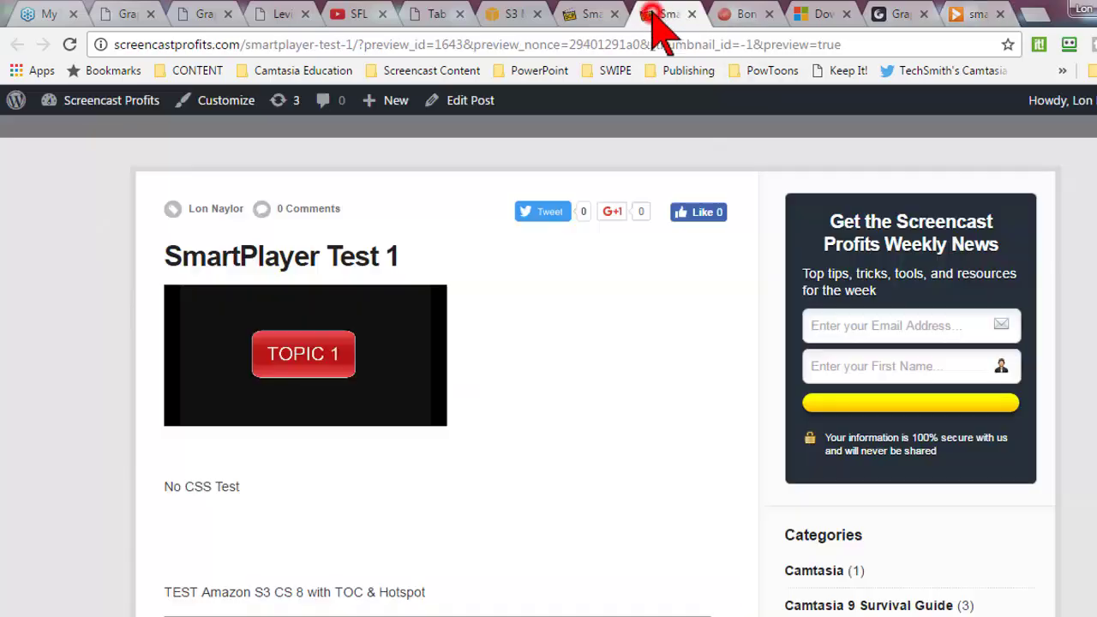
click(471, 103)
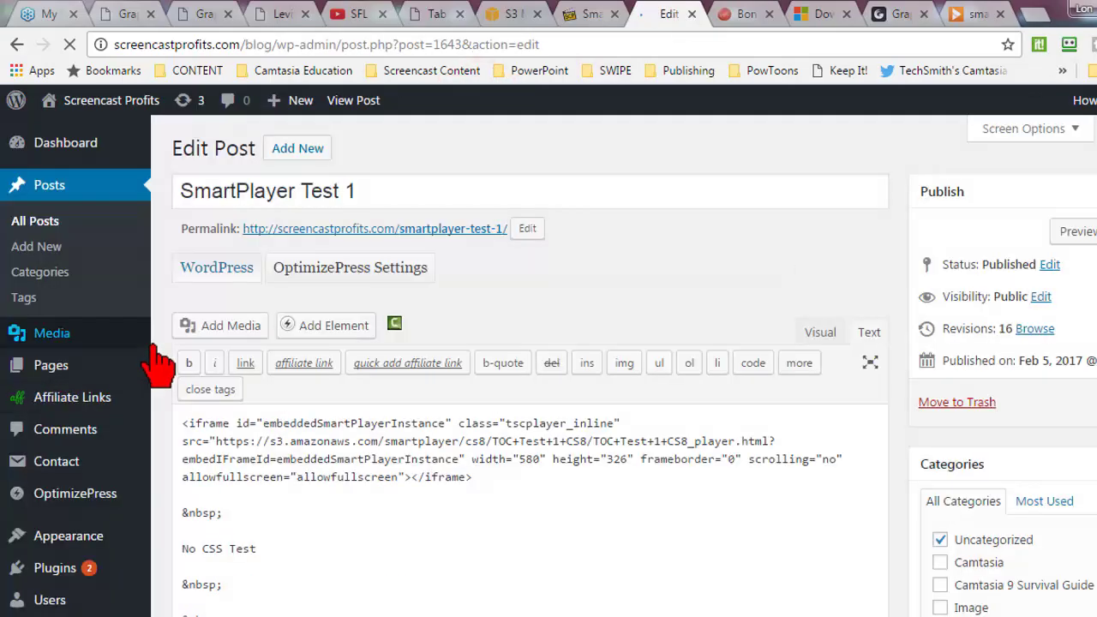
click(177, 424)
key(Return)
key(Return)
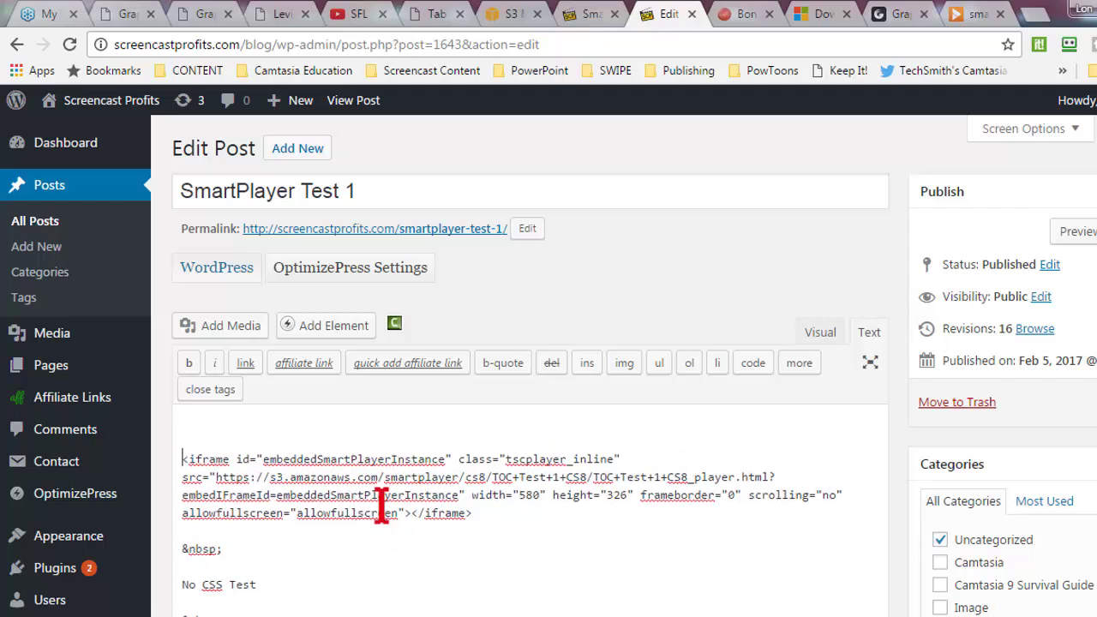
key(ctrl+v)
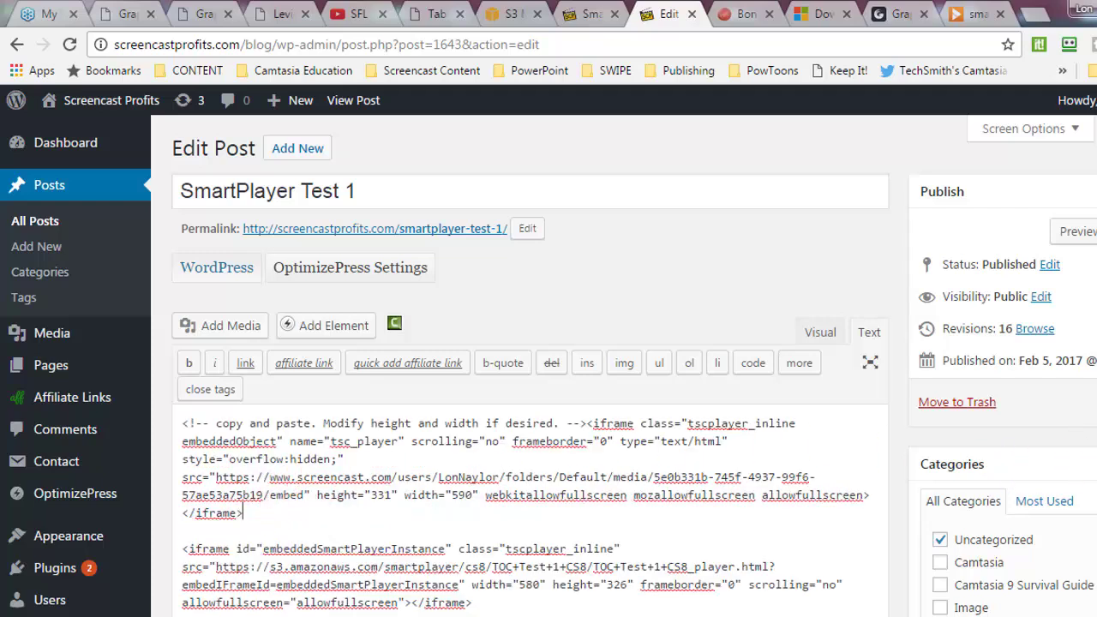
click(1085, 402)
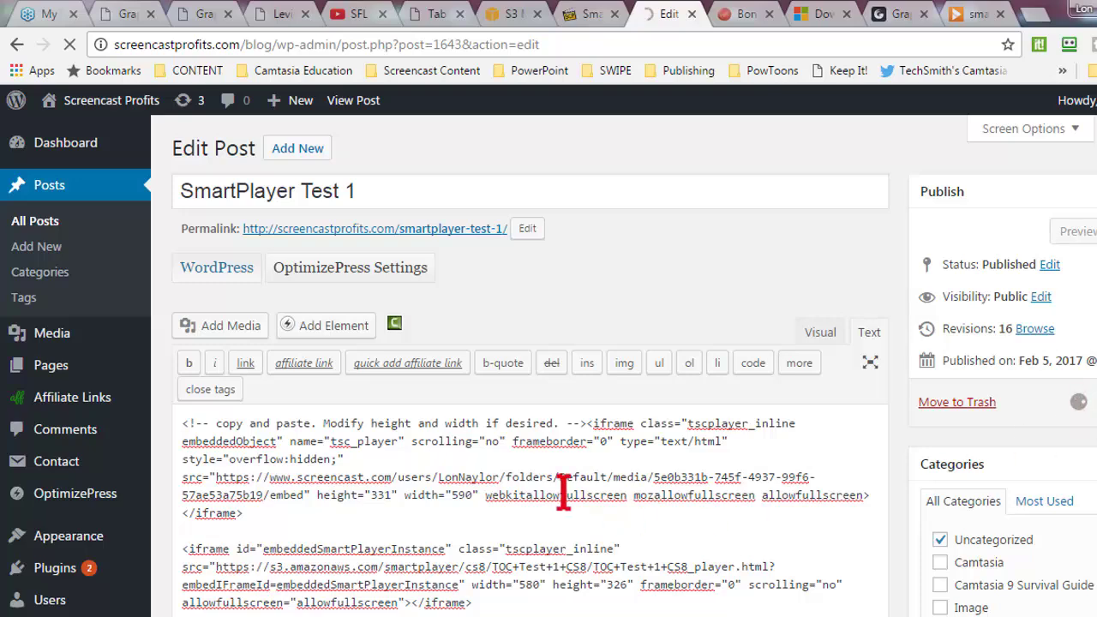
click(302, 189)
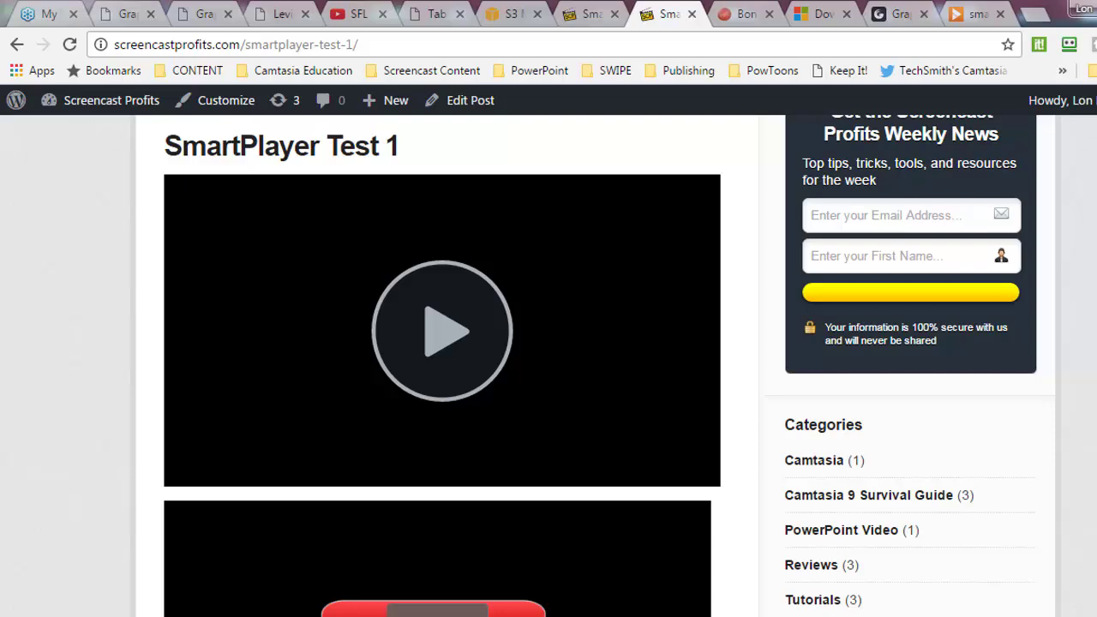
scroll(1043, 225, up, 1)
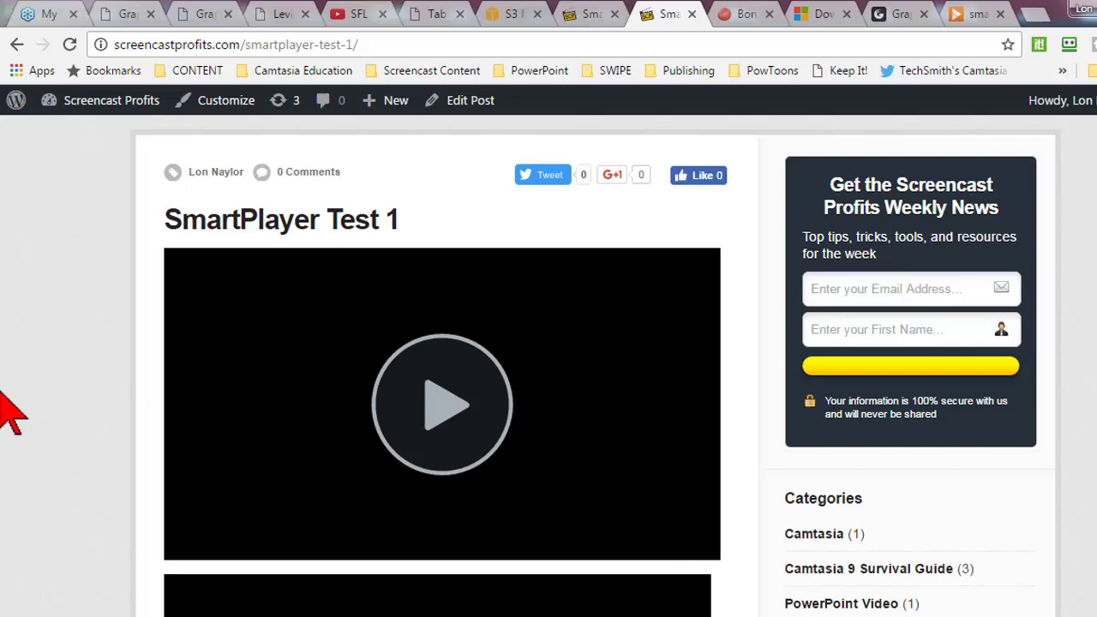
scroll(76, 429, down, 1)
scroll(76, 428, down, 2)
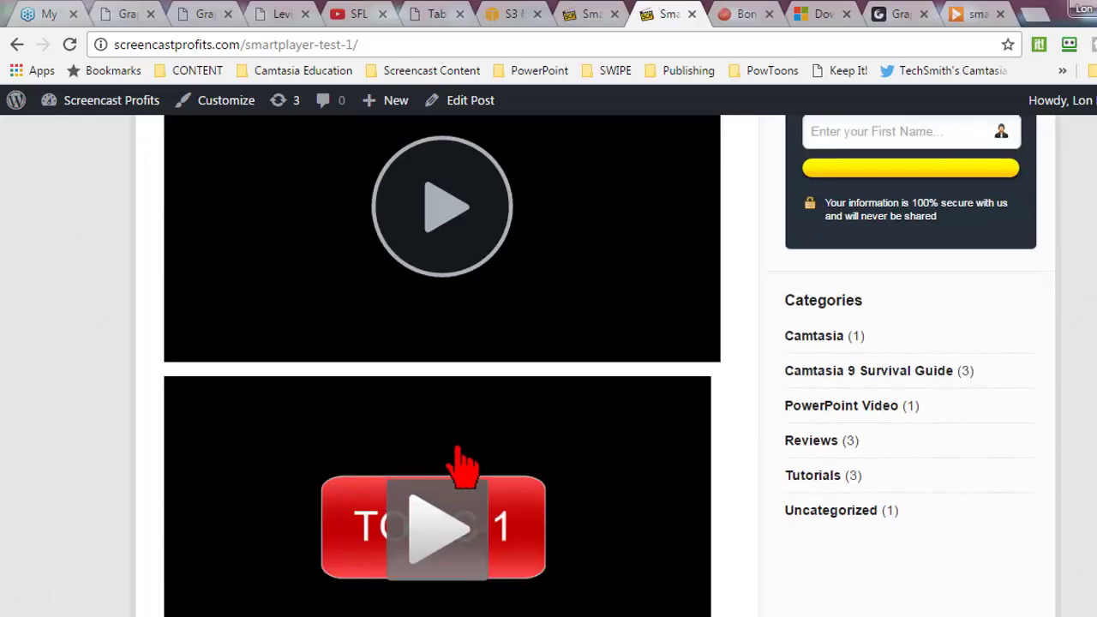
click(79, 279)
scroll(69, 394, up, 3)
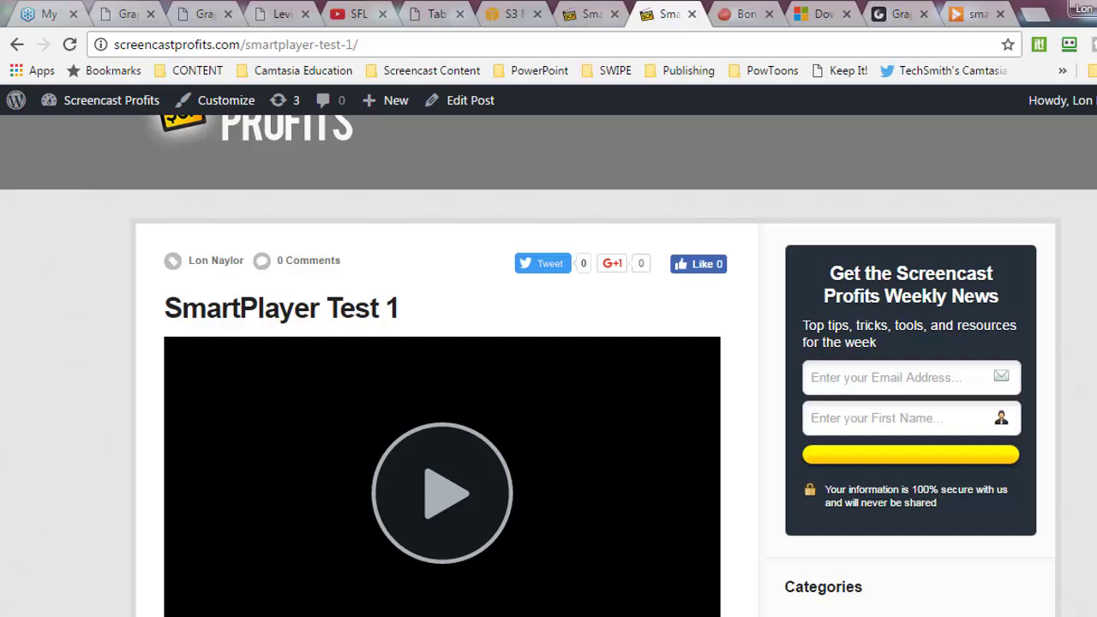
mouse_move(784, 614)
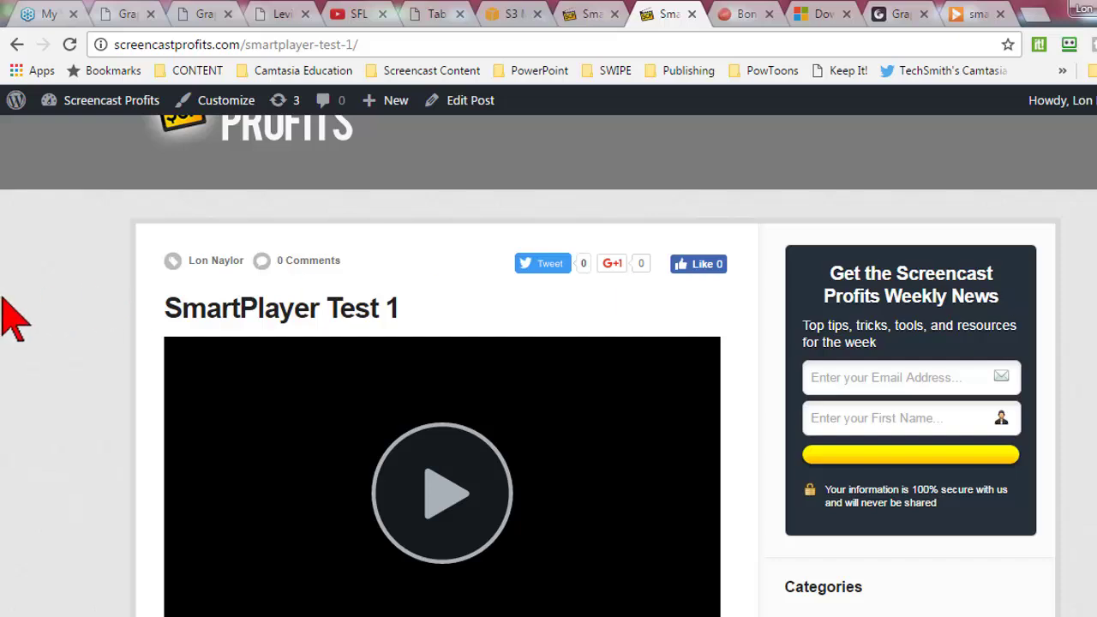
click(49, 339)
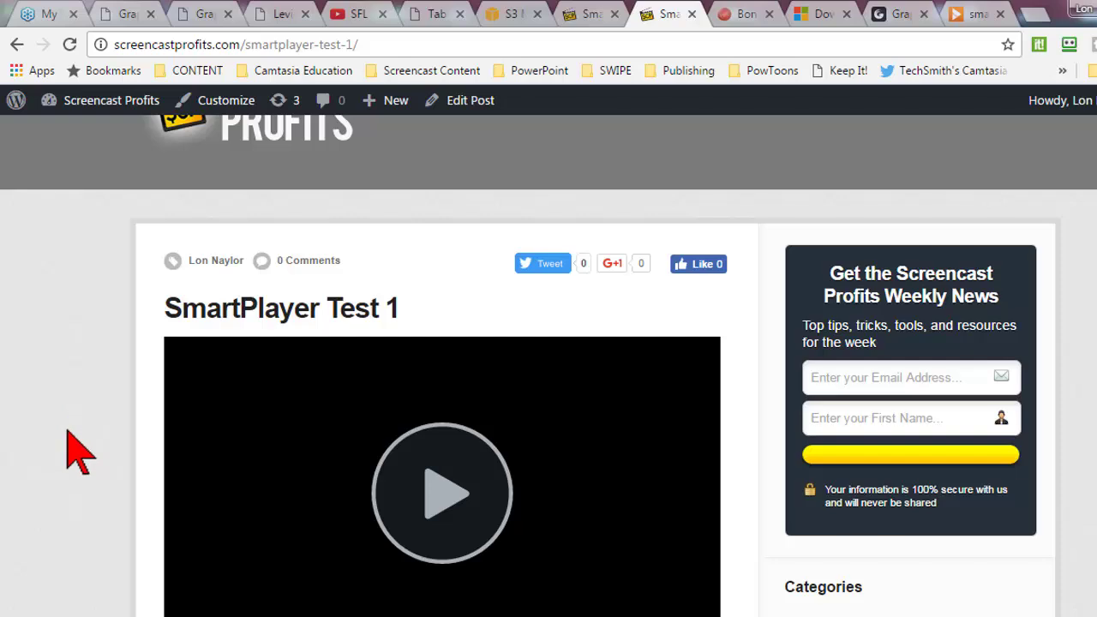
scroll(68, 433, down, 1)
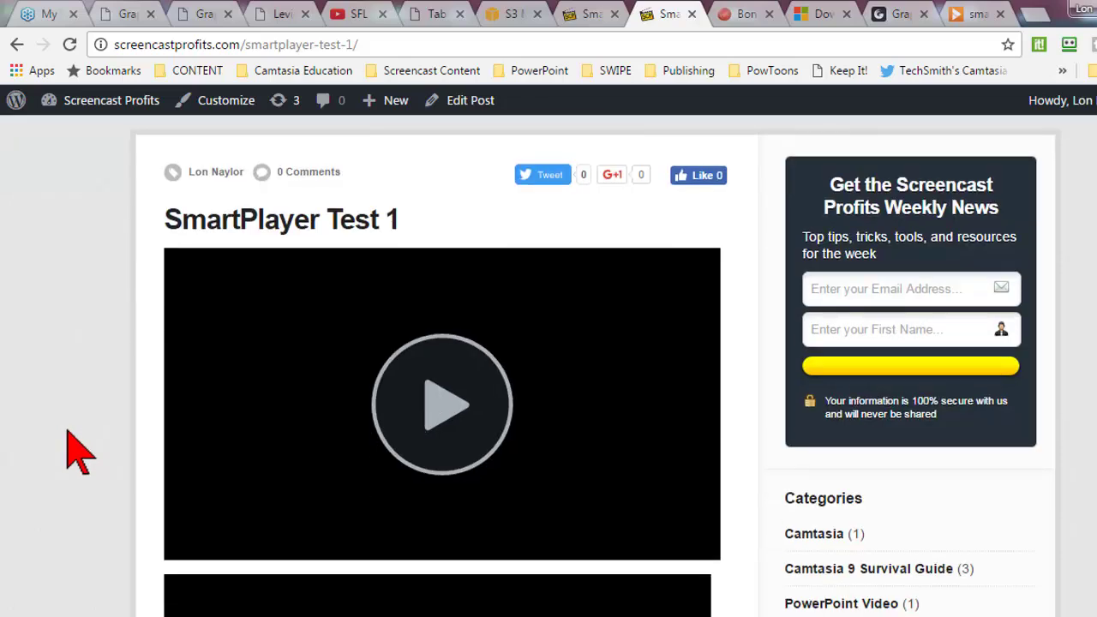